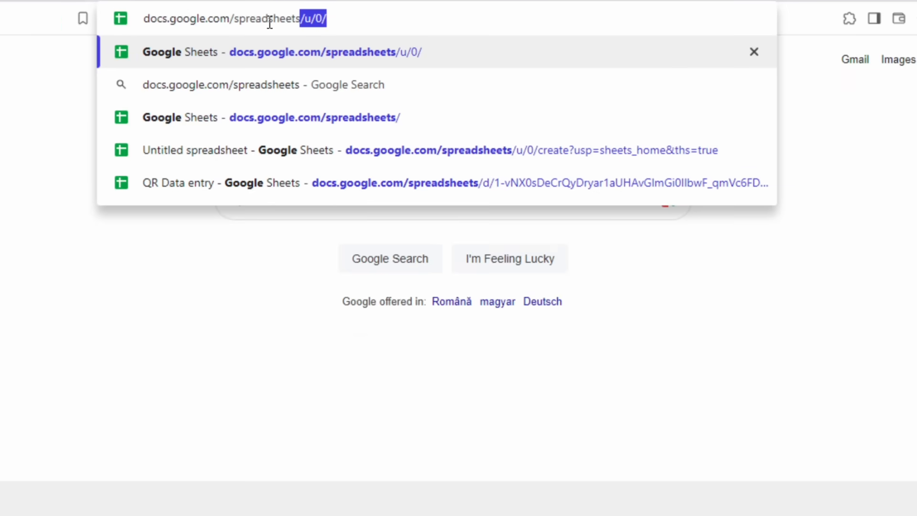
Open Google Sheets, create a blank spreadsheet and name it "QR Data Entry"
key("Return")
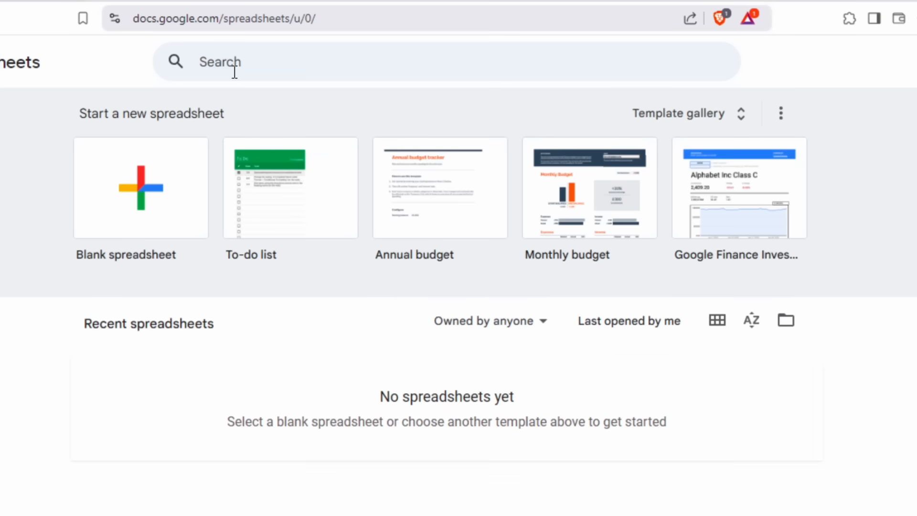
left_click(149, 192)
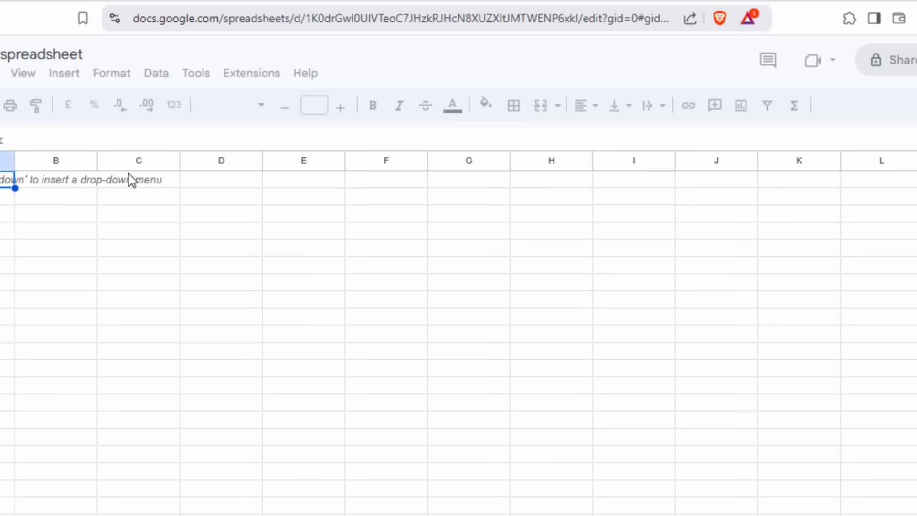
left_click(134, 52)
type("QR Data Entry")
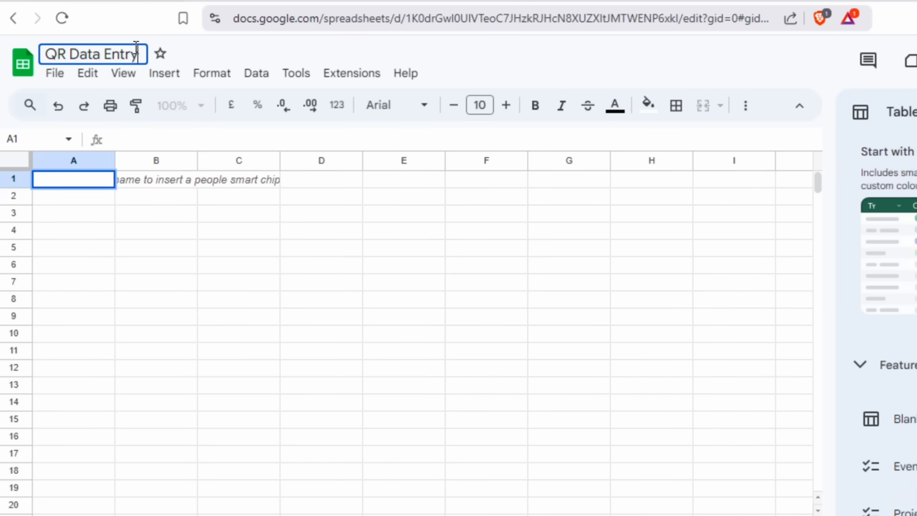
key("Return")
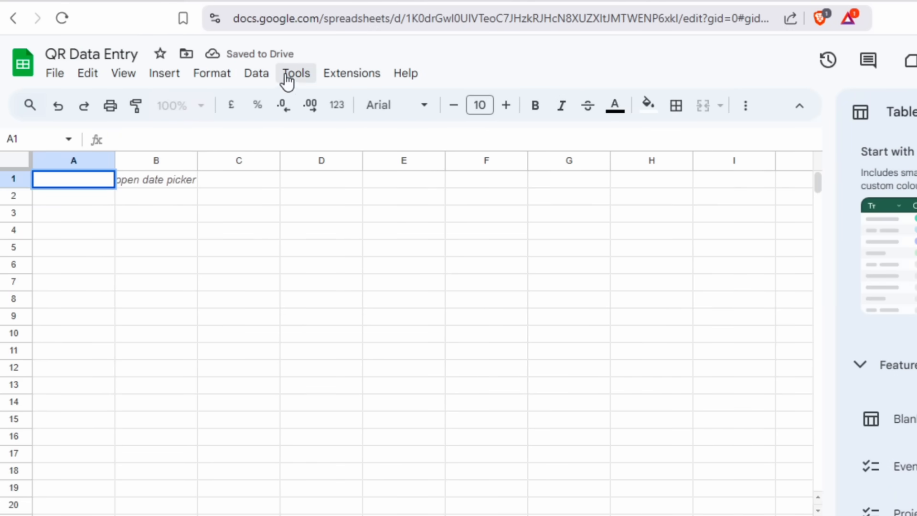
Create a form linked to the spreadsheet and give its multiple-choice question the options "Chocolate Ice Cream" and "Banana Ice Cream"
left_click(295, 76)
left_click(318, 102)
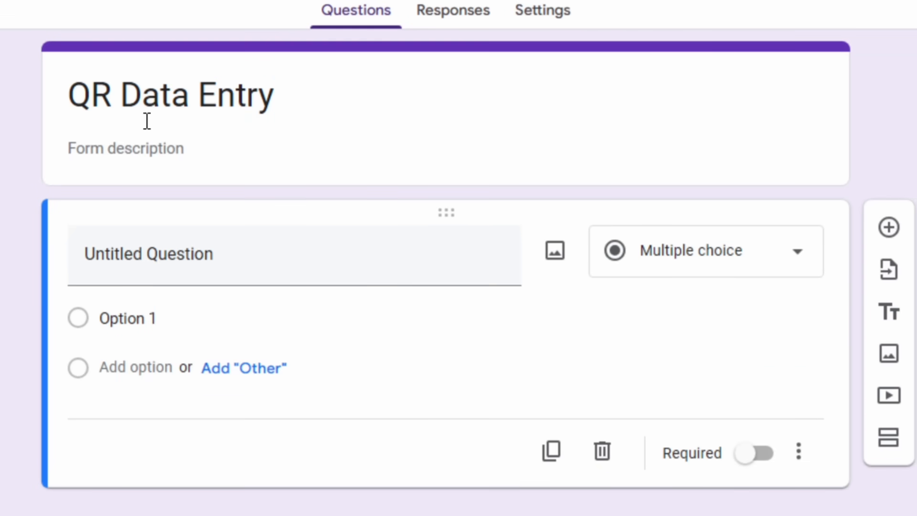
left_click(158, 315)
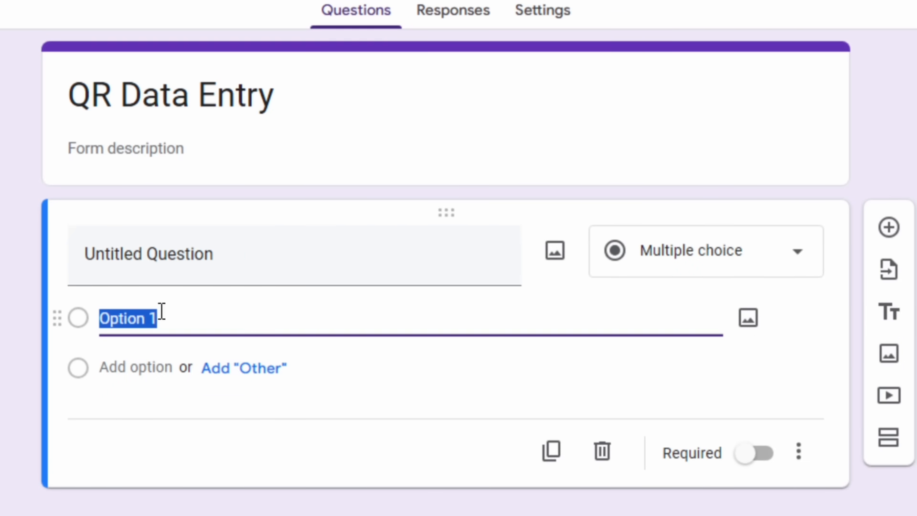
type("Chocolate ")
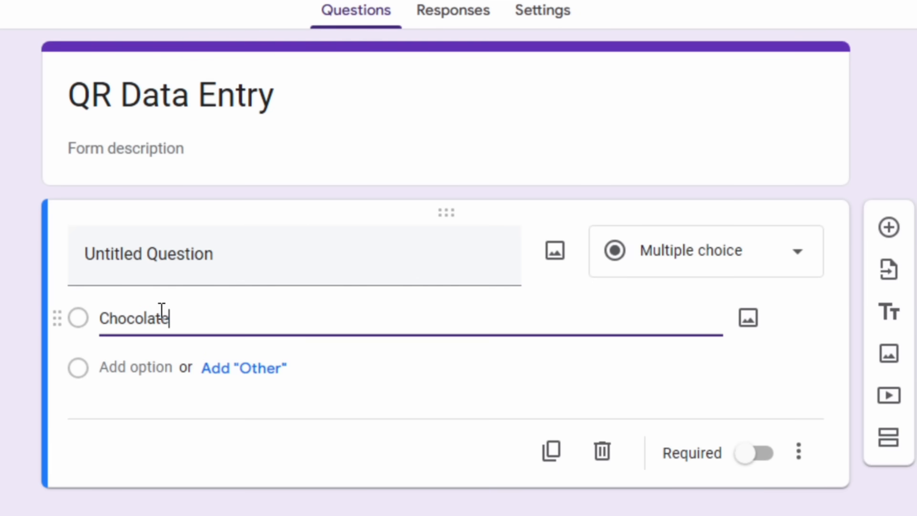
type("Ice Cream")
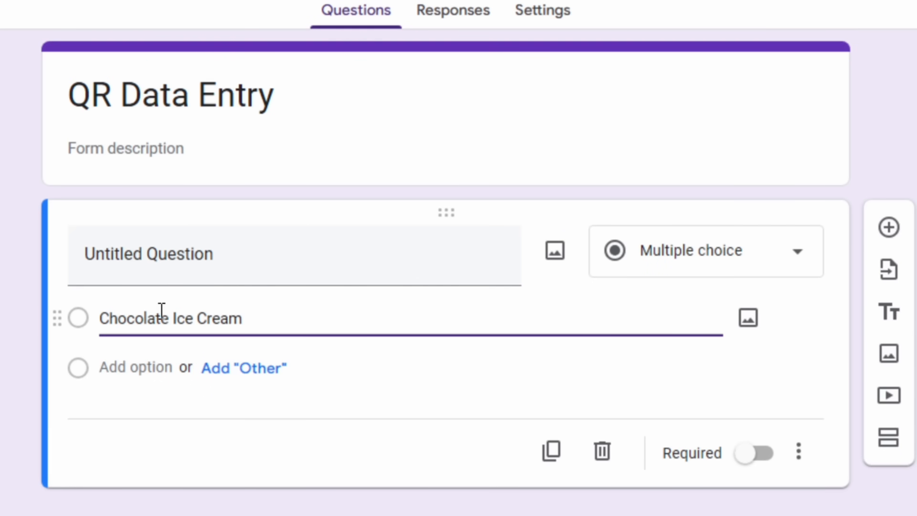
key("Return")
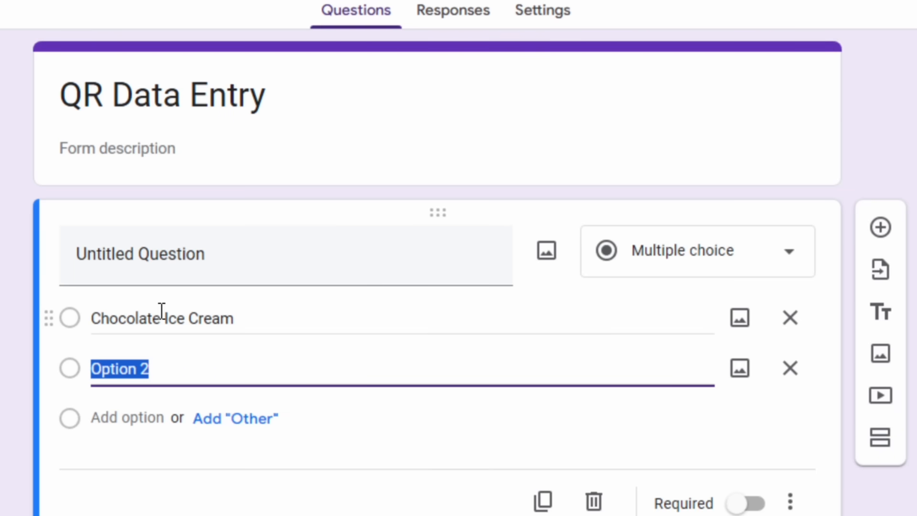
type("Banana Ice Crea")
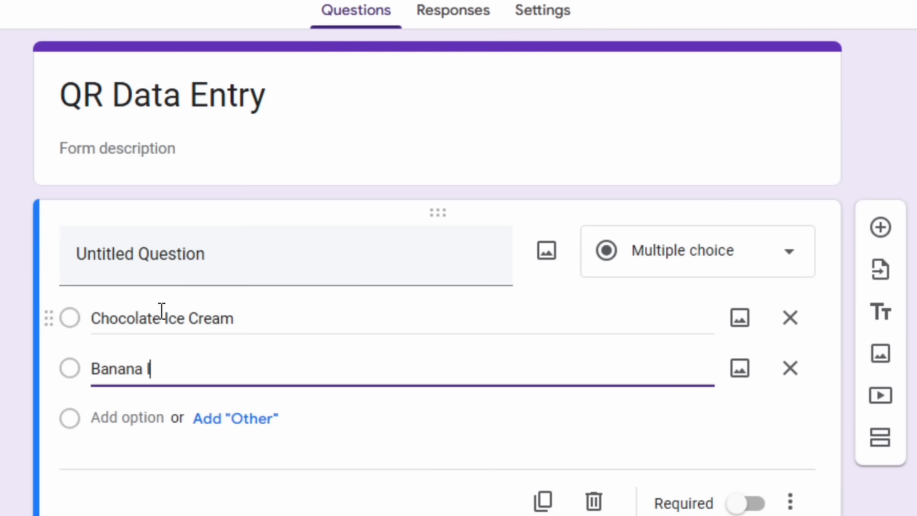
type("m")
key("Return")
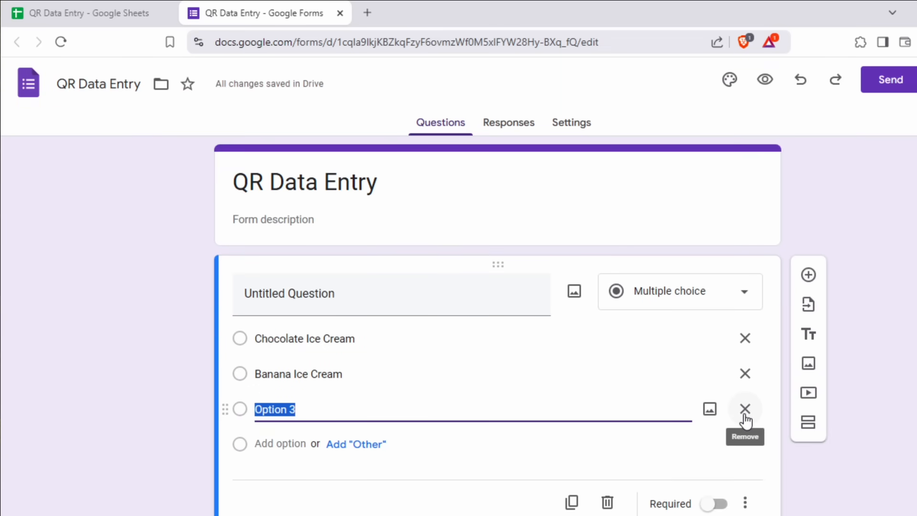
left_click(744, 412)
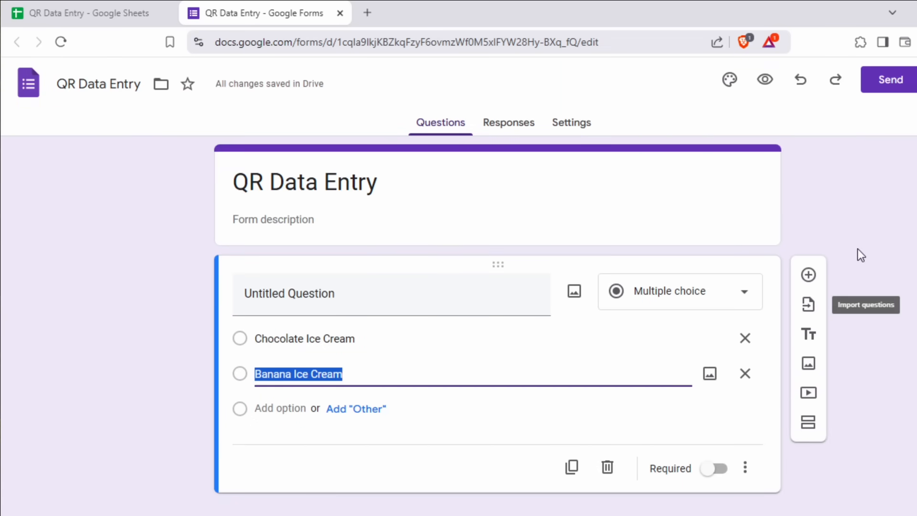
Copy the shareable link of the QR Data Entry form without collecting email addresses
left_click(899, 80)
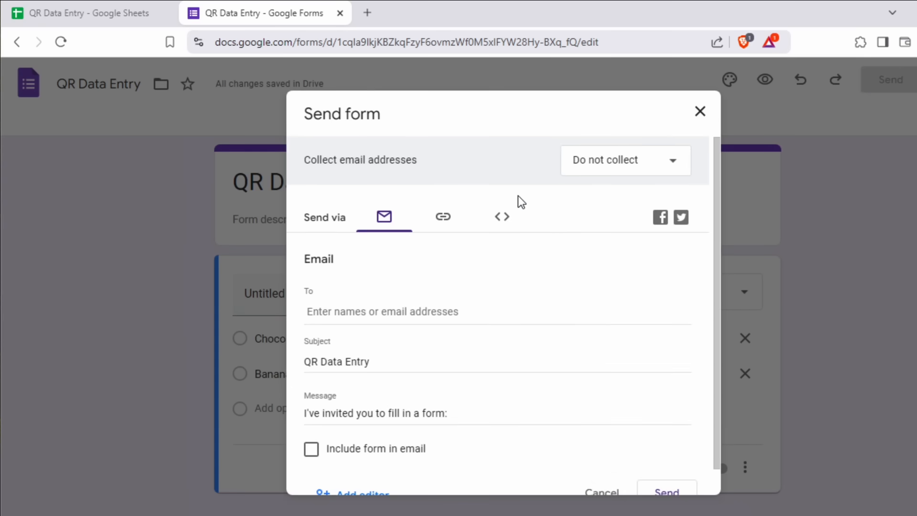
left_click(446, 220)
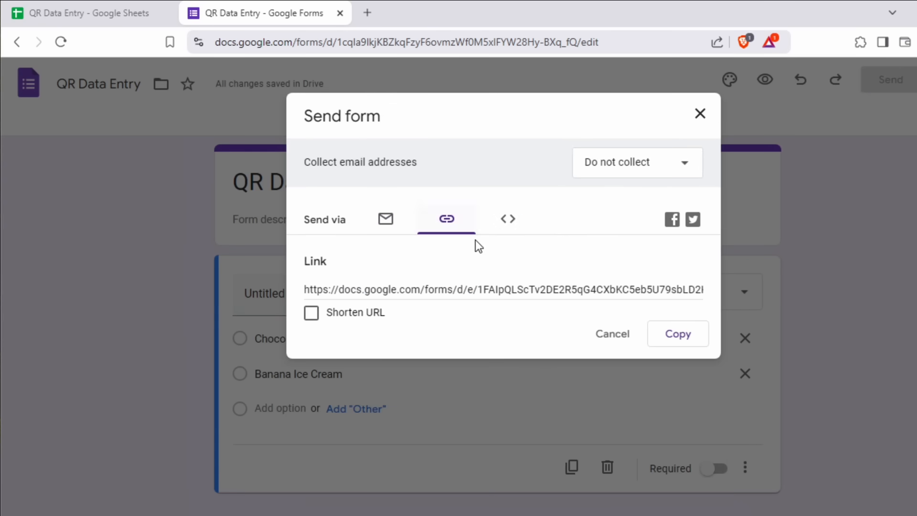
left_click(676, 335)
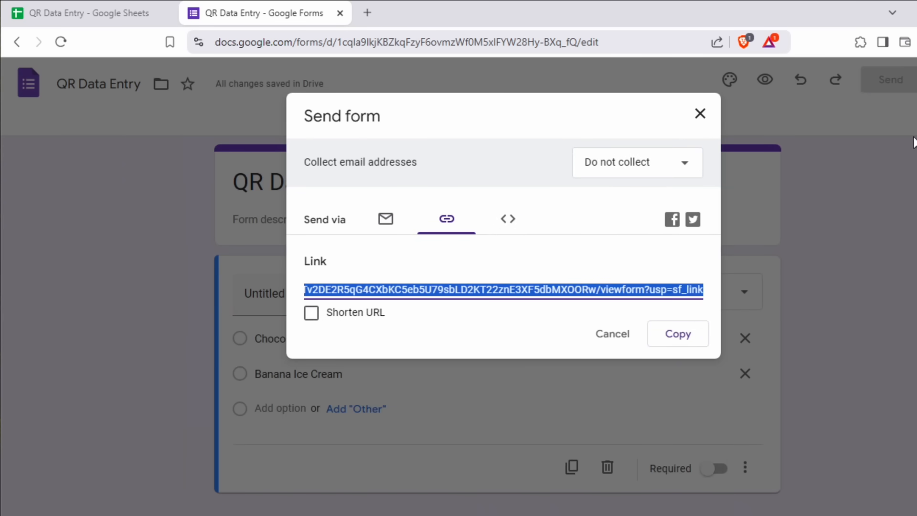
Open the copied form link in a new private window with Tor and submit "Chocolate Ice Cream" as the answer
left_click(916, 42)
left_click(901, 134)
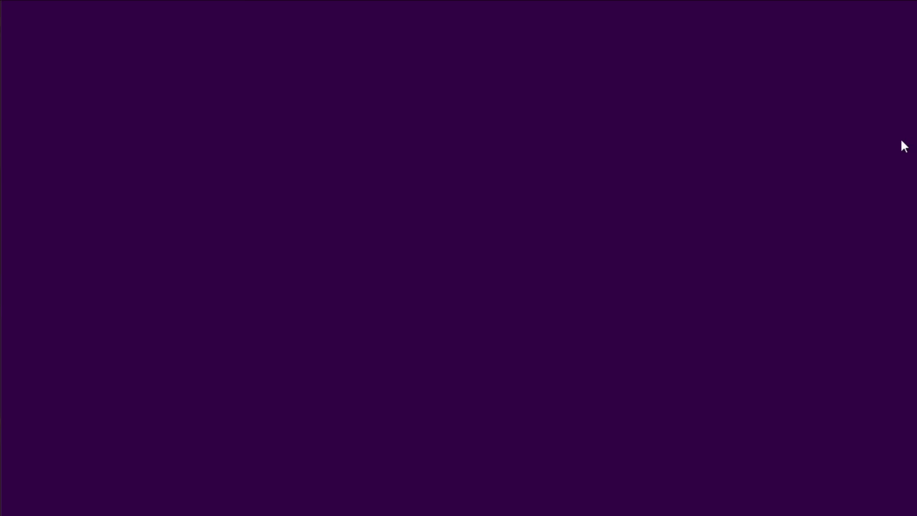
left_click(372, 40)
key("ctrl+v")
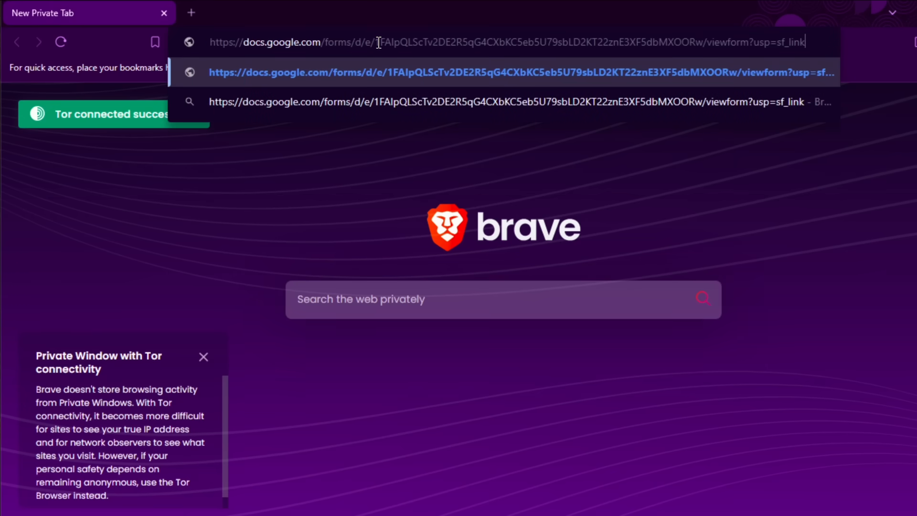
key("Return")
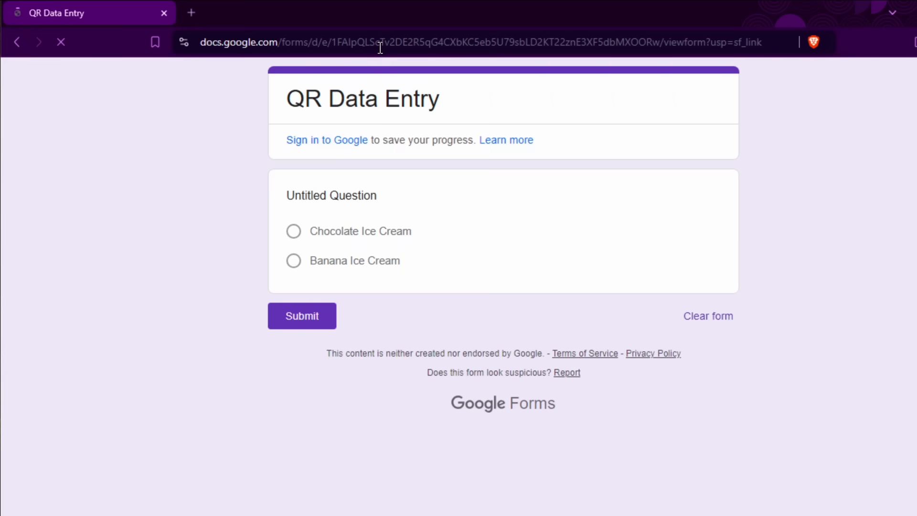
left_click(294, 232)
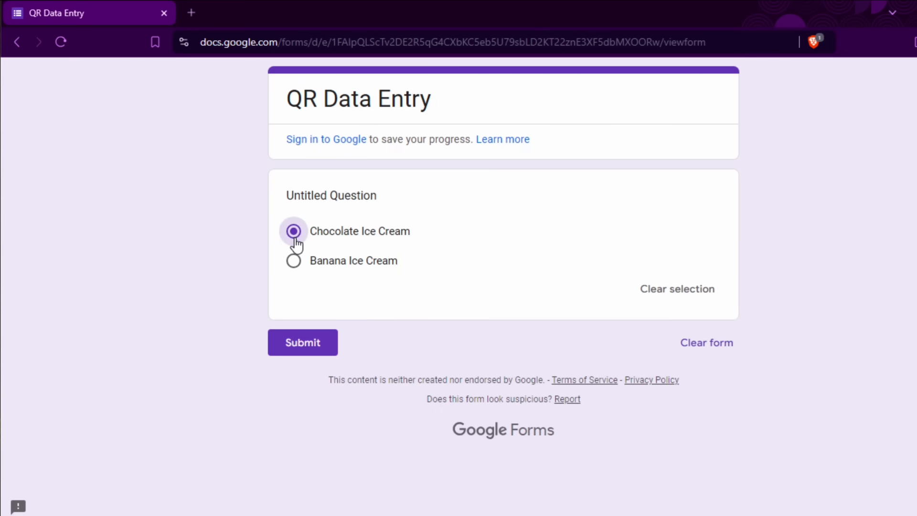
left_click(303, 343)
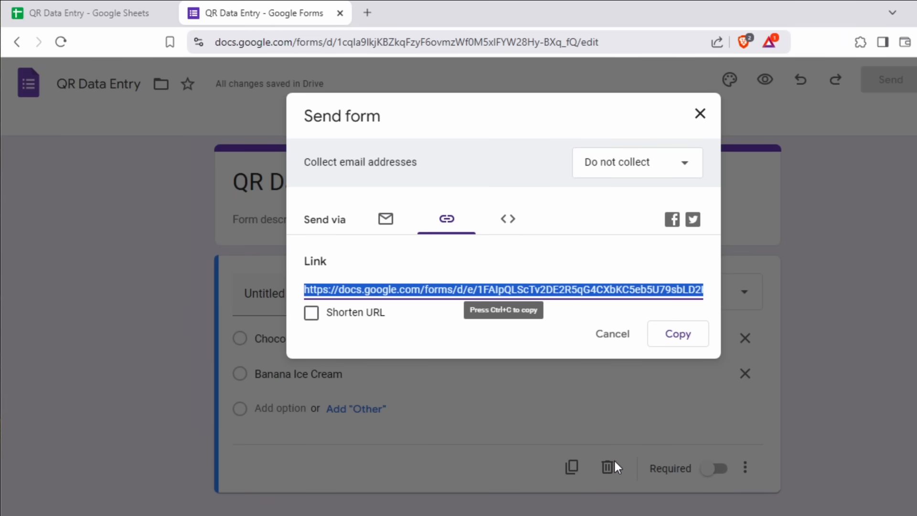
Return to the form editor, review the response summary and view the responses in Sheets
left_click(610, 337)
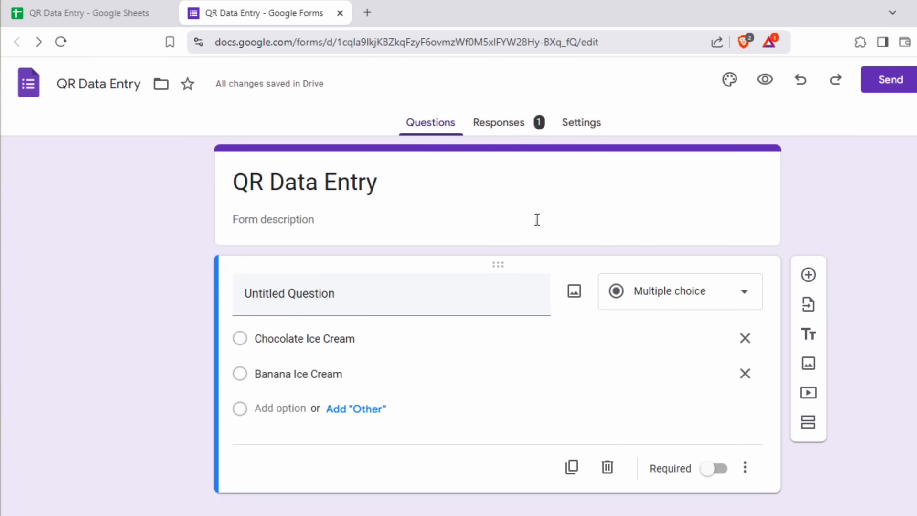
left_click(503, 139)
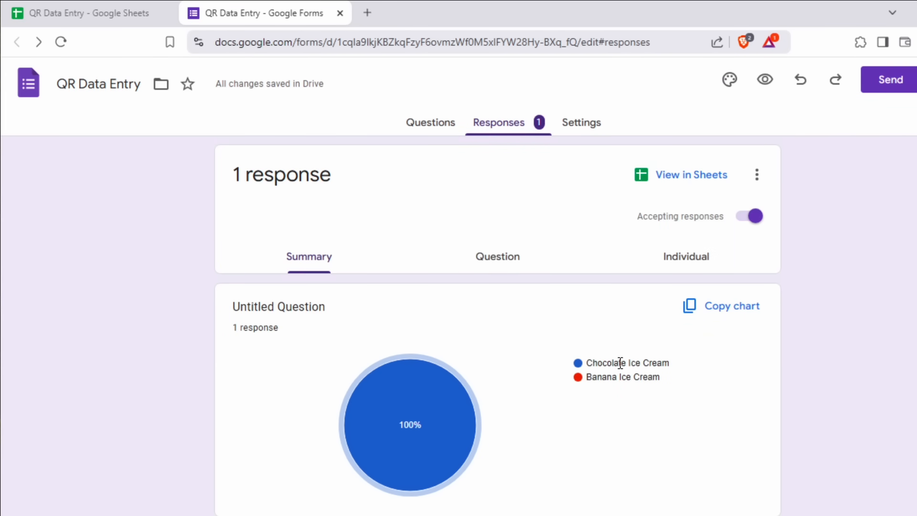
left_click(672, 176)
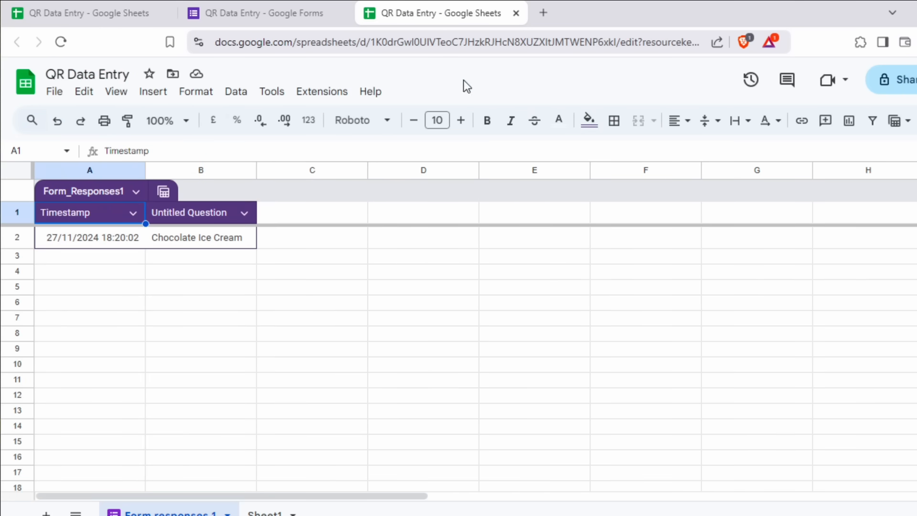
Close the duplicate spreadsheet tab and show the "Form responses 1" sheet in the original spreadsheet
left_click(517, 12)
left_click(103, 14)
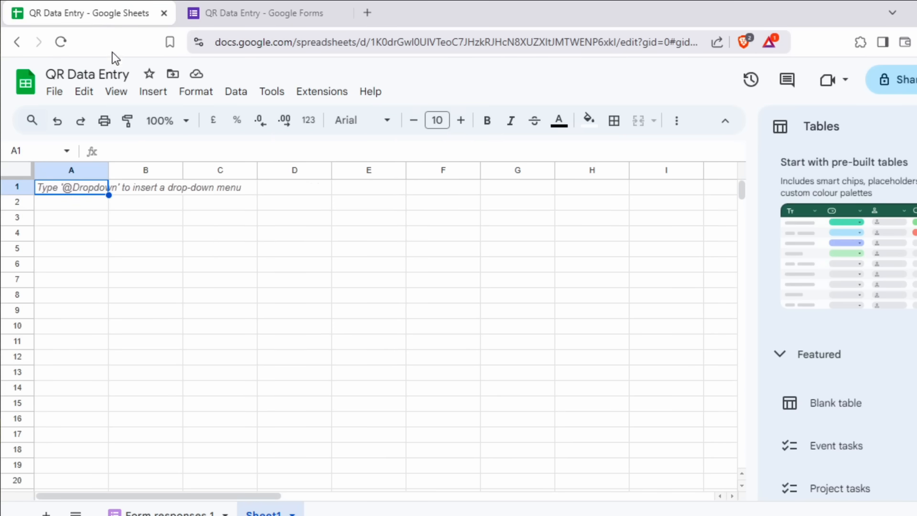
left_click(182, 513)
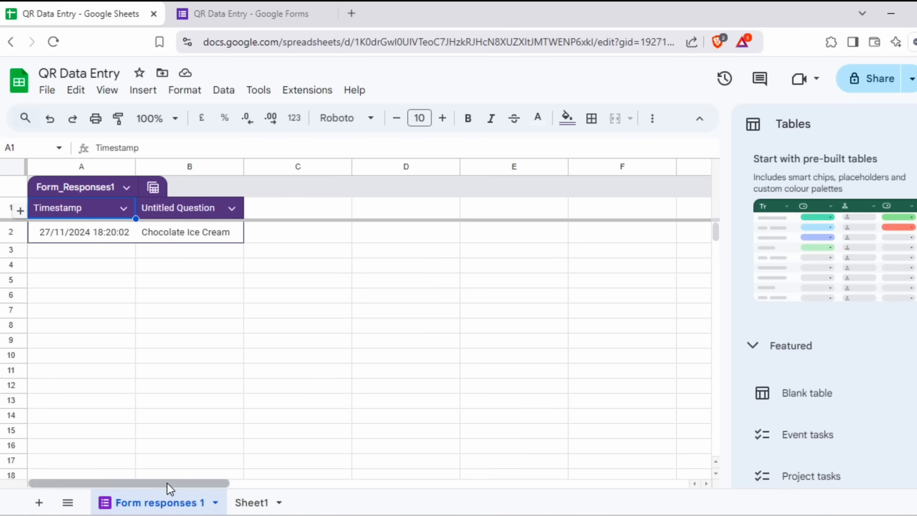
Return to the form's questions and change the untitled question's type to Short answer
left_click(234, 19)
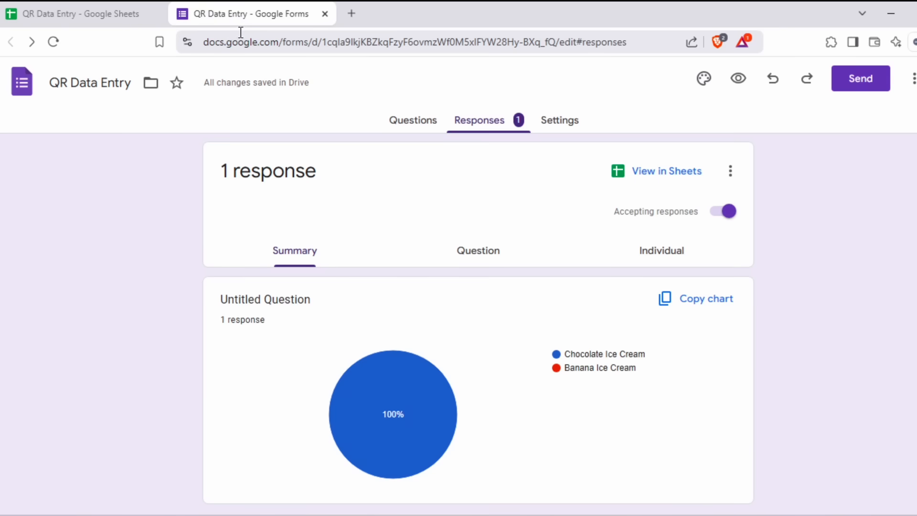
left_click(414, 122)
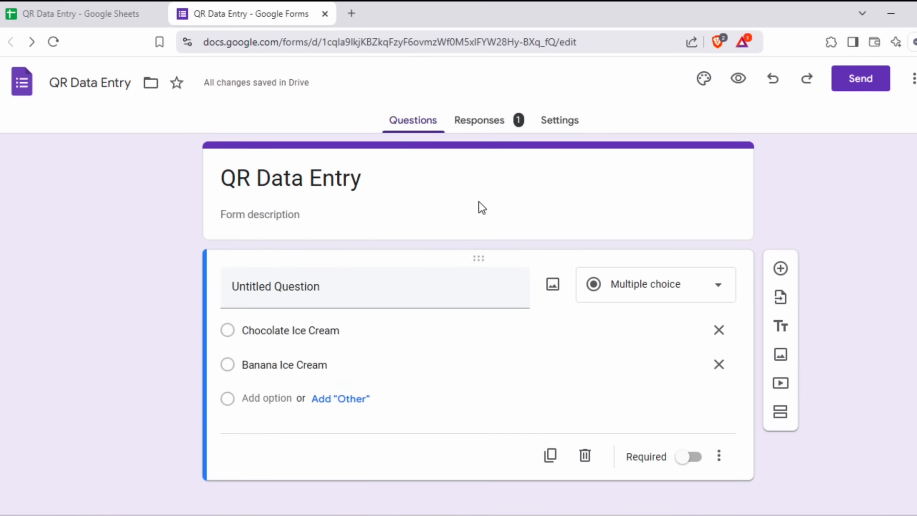
left_click(691, 296)
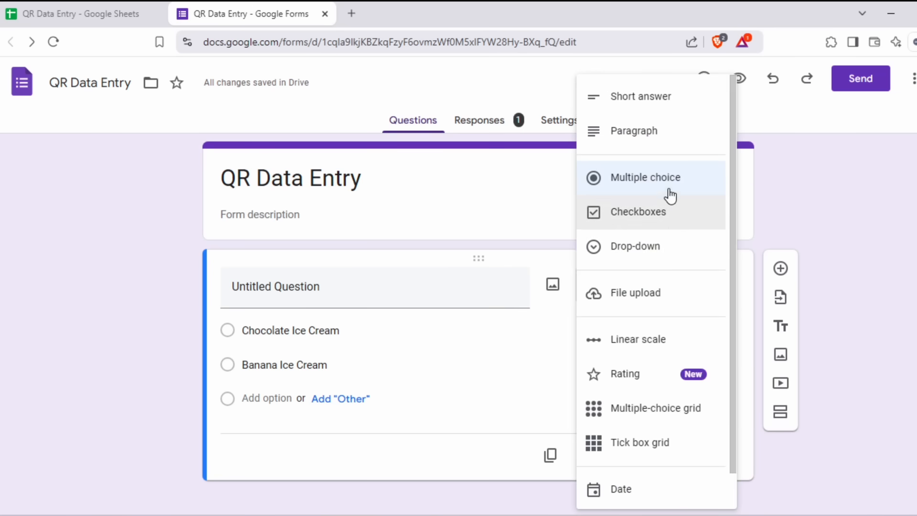
left_click(654, 99)
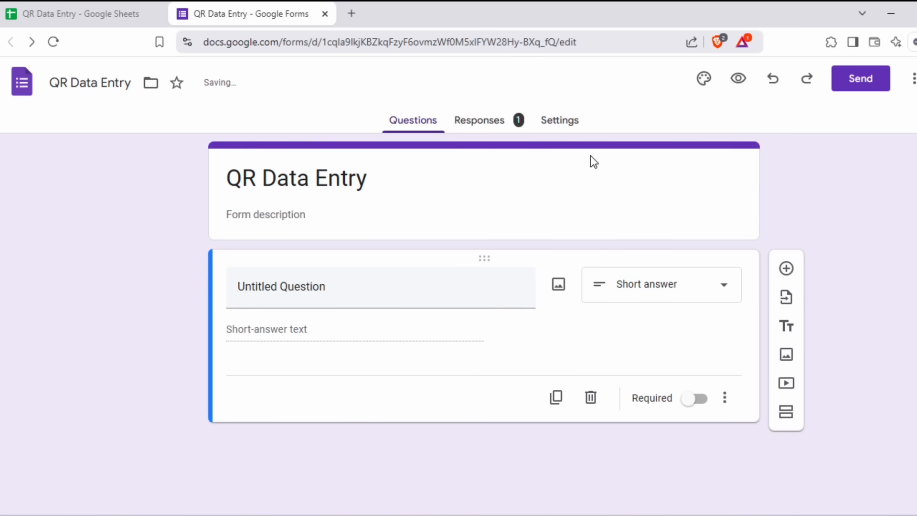
Copy the link of the updated form from its sending options
left_click(856, 79)
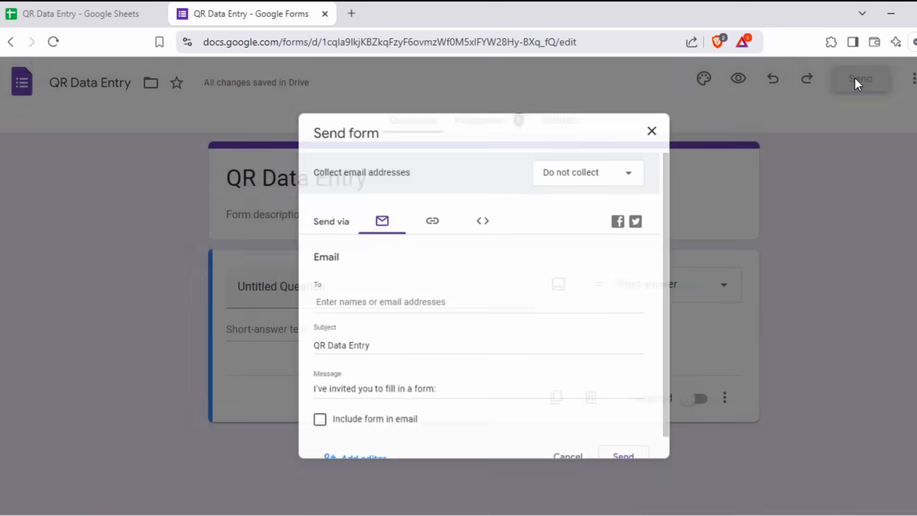
left_click(425, 215)
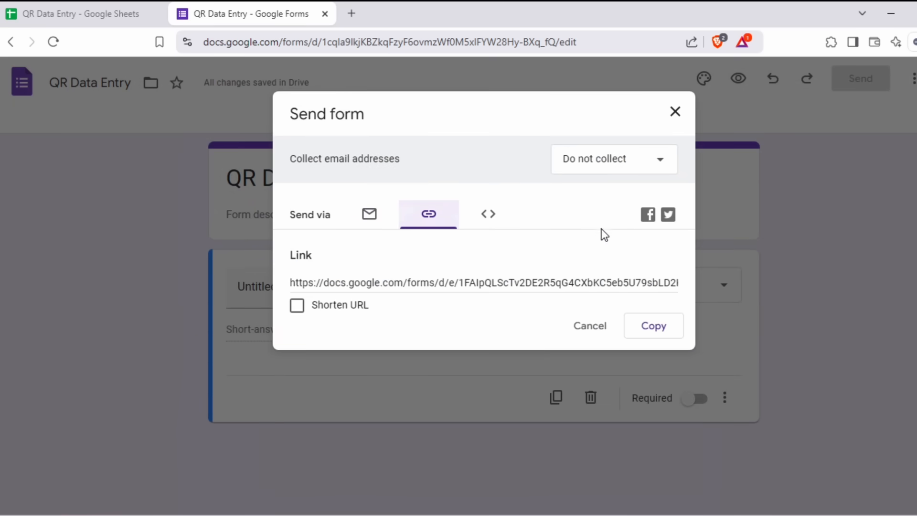
left_click(658, 329)
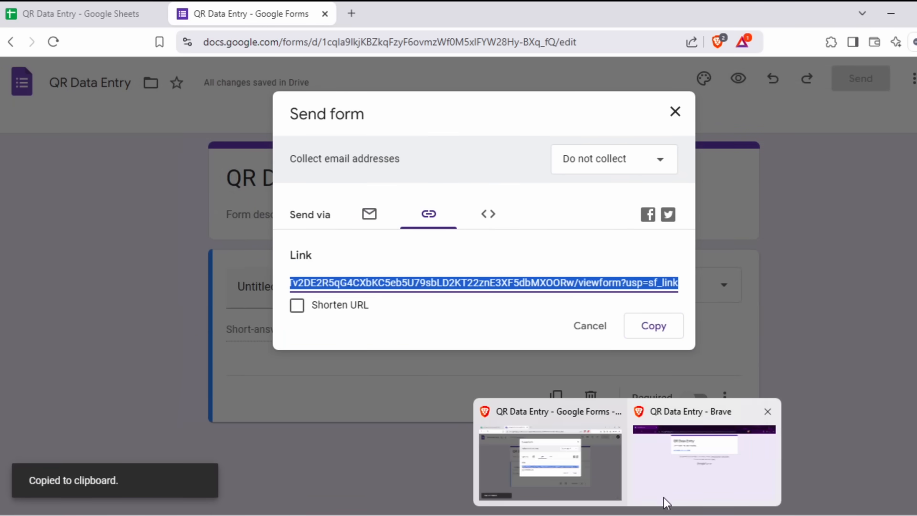
Open the copied form link in the other browser window and submit the answer "I like Vanilla Ice Cream more!"
left_click(664, 498)
left_click(404, 41)
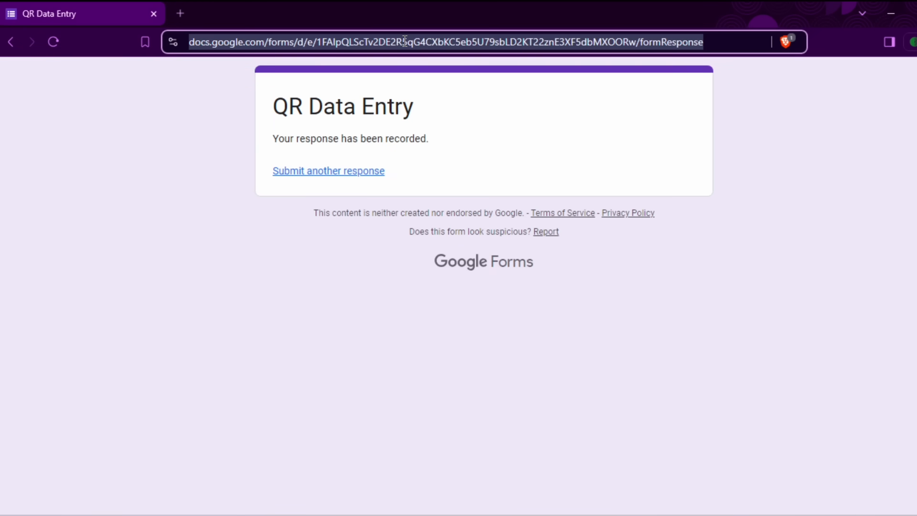
key("ctrl+v")
key("Return")
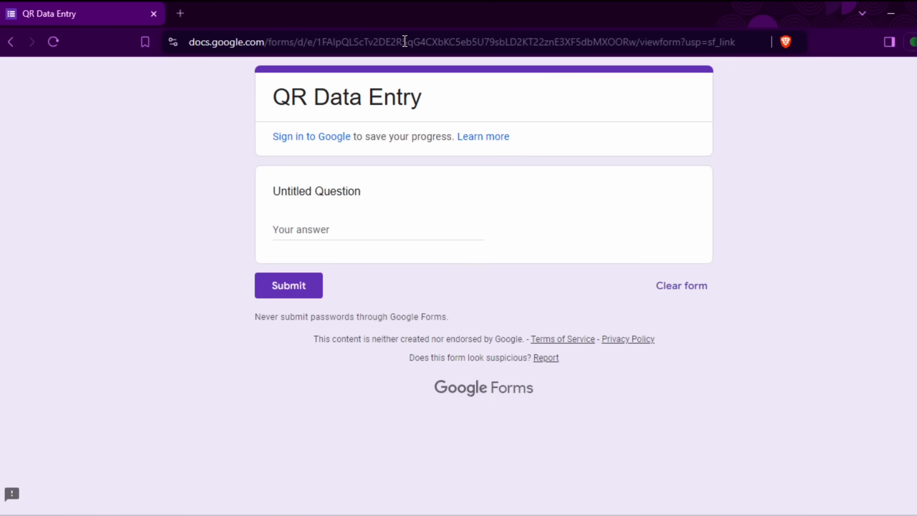
left_click(343, 227)
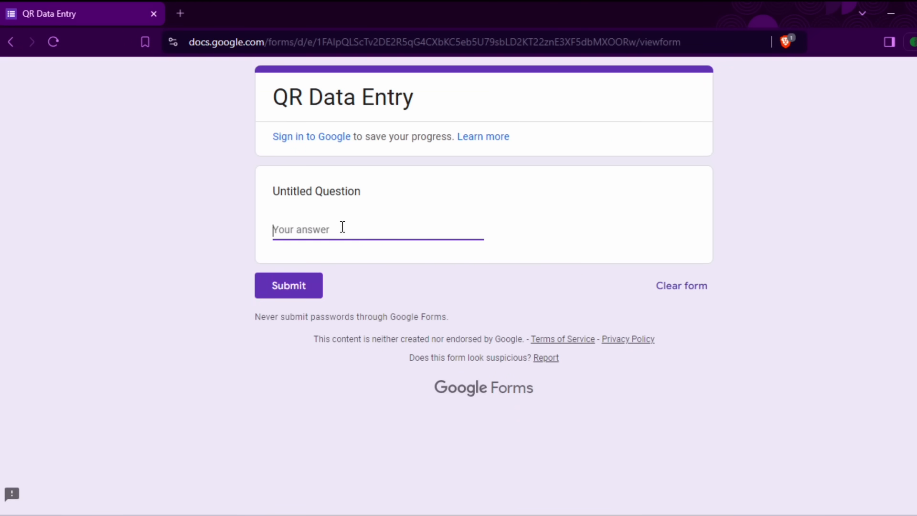
type("I like Vanilla Ice Cream more!")
left_click(301, 285)
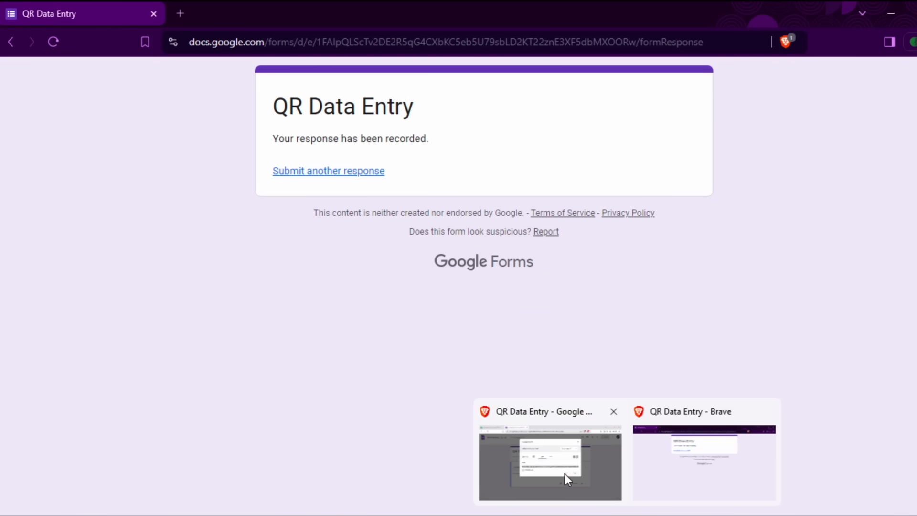
Close the form's sending options in the editor window and check the recorded responses in the QR Data Entry spreadsheet
left_click(564, 474)
left_click(674, 113)
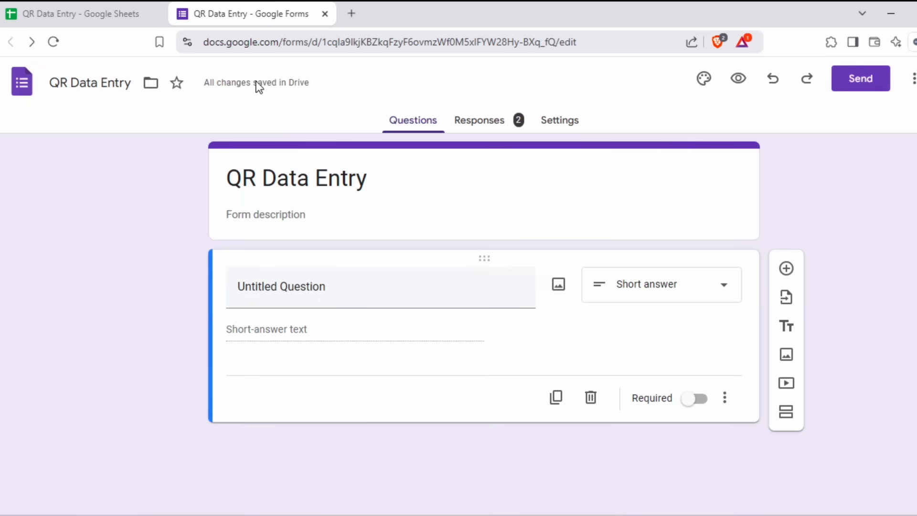
left_click(75, 14)
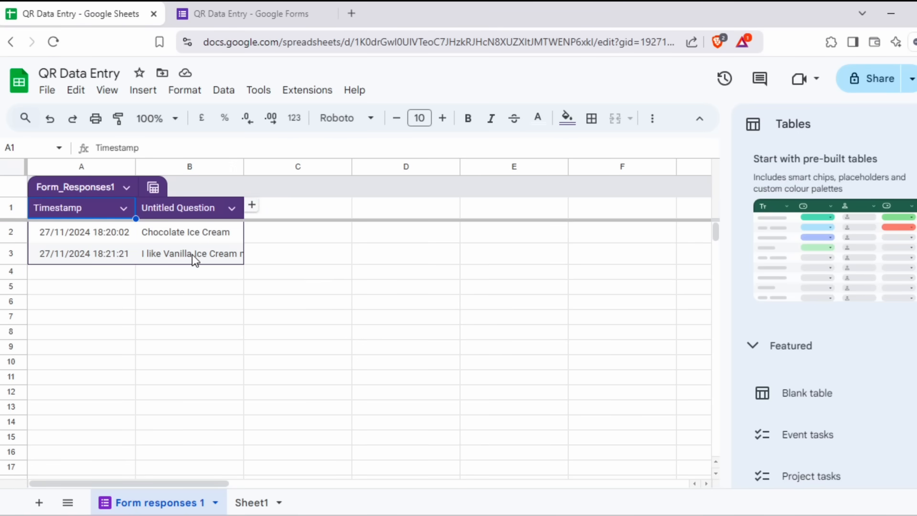
Generate a pre-filled link for the form with the answer "test" and copy it
left_click(256, 18)
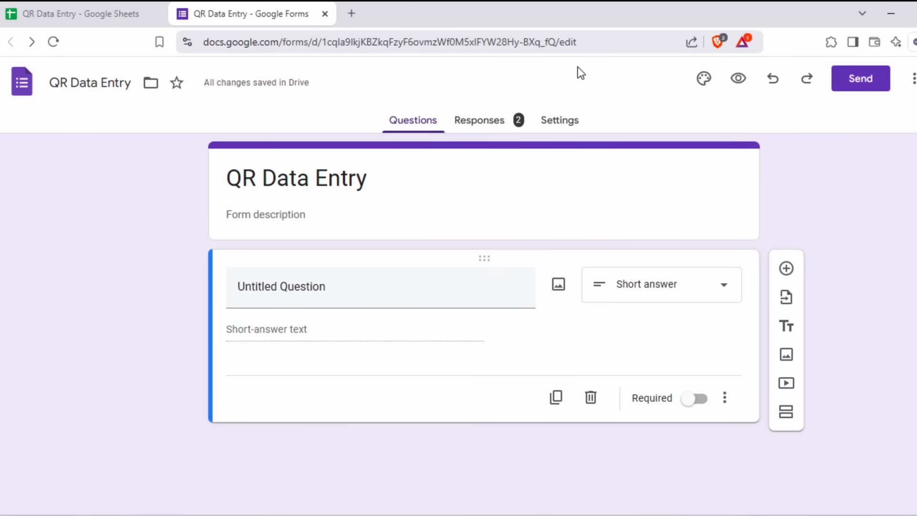
left_click(911, 82)
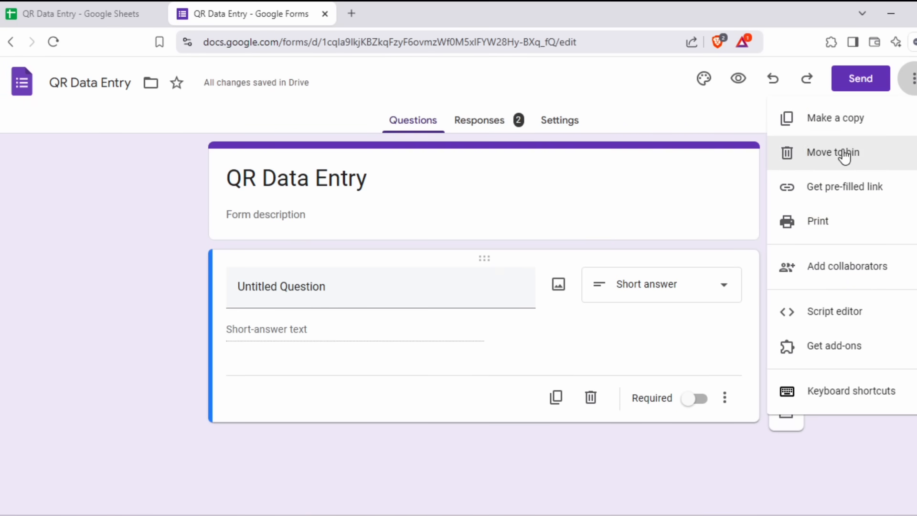
left_click(830, 189)
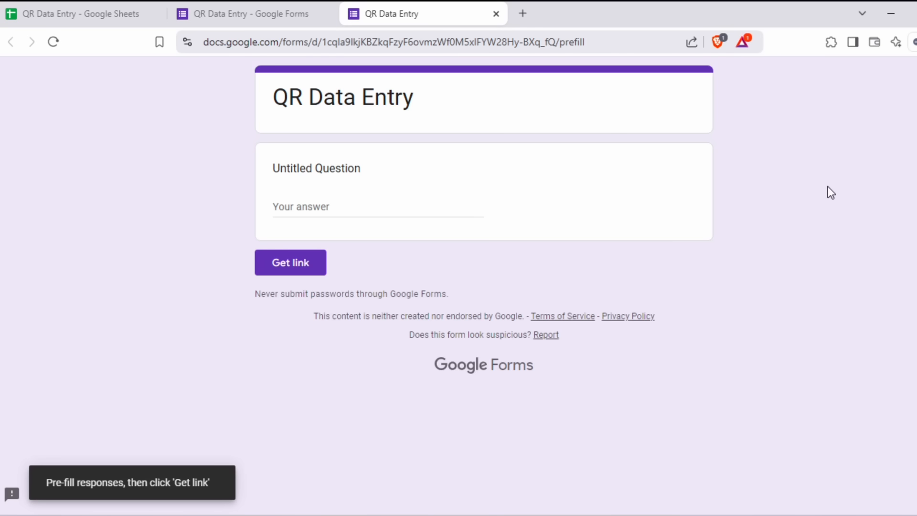
left_click(373, 208)
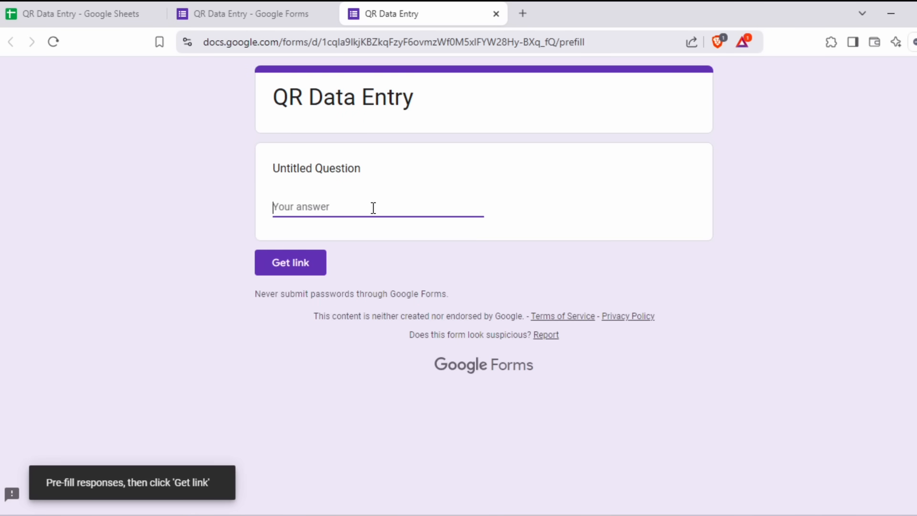
type("test")
left_click(295, 262)
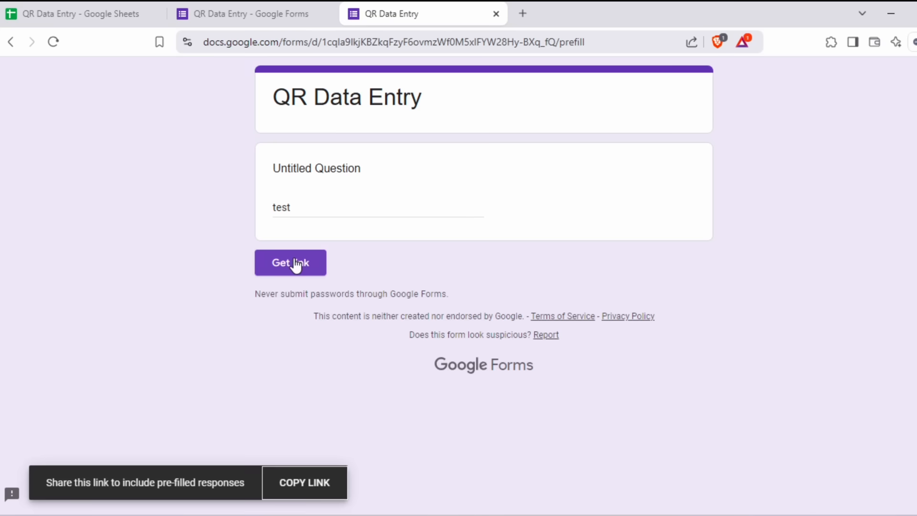
left_click(304, 492)
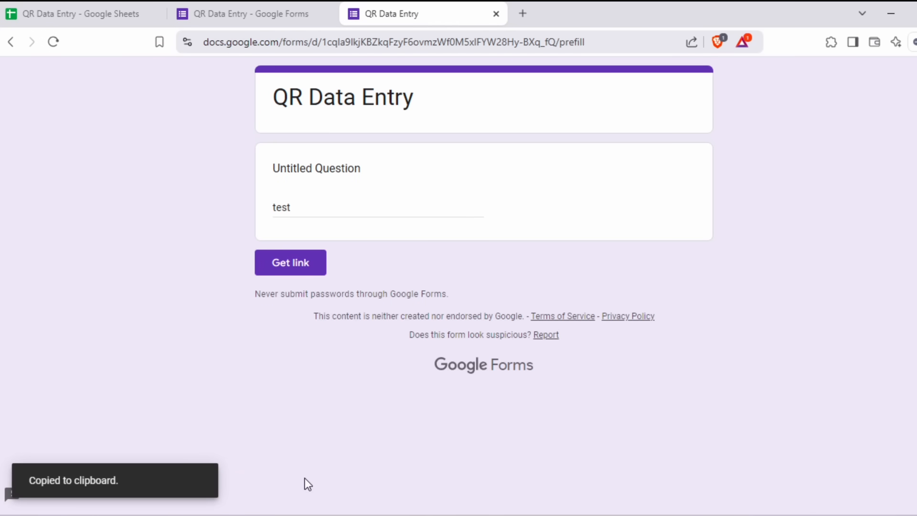
Paste the pre-filled link into cell A2 of Sheet1 in the QR Data Entry spreadsheet
left_click(82, 14)
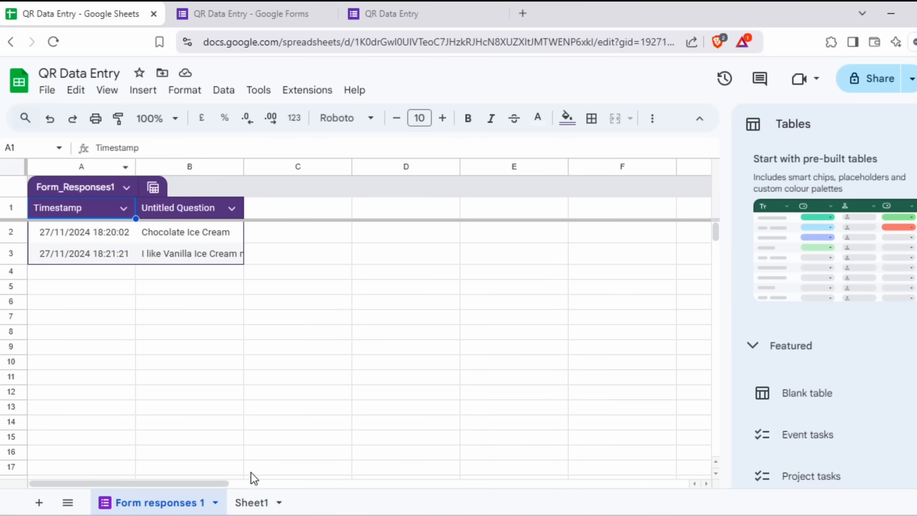
left_click(252, 501)
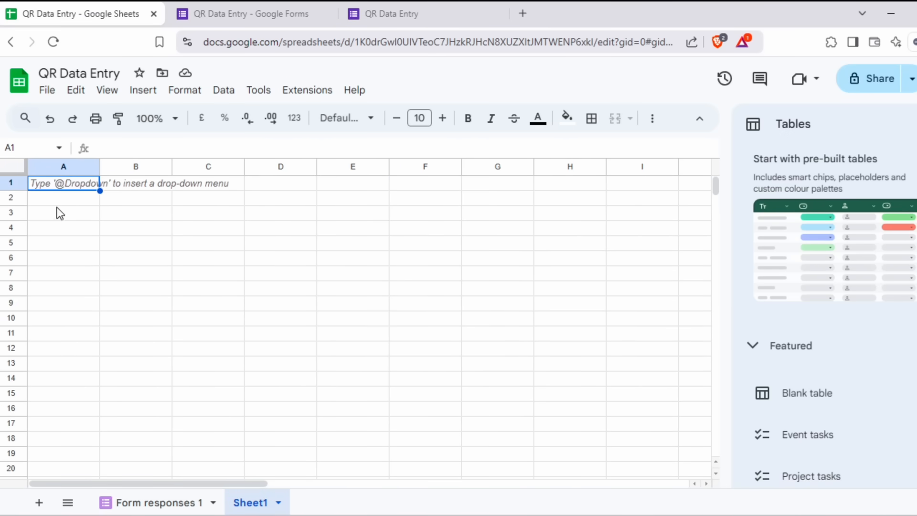
left_click(52, 198)
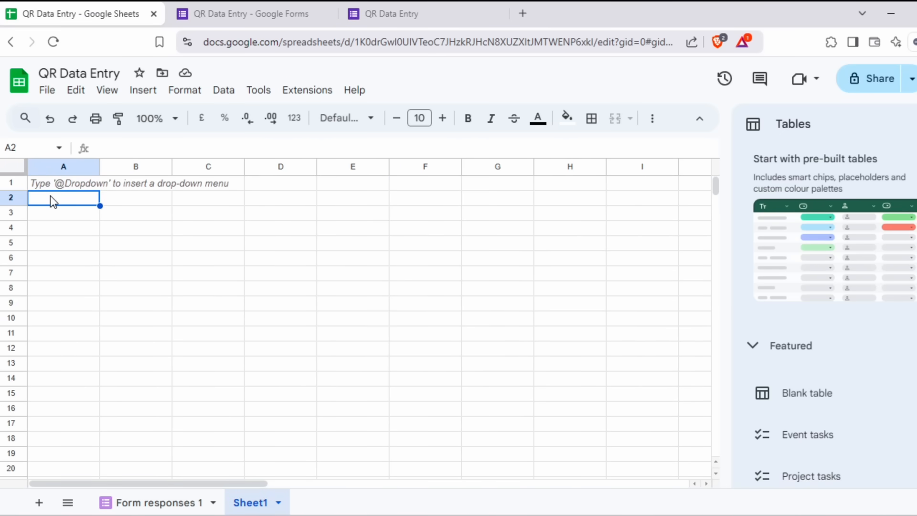
key("ctrl+v")
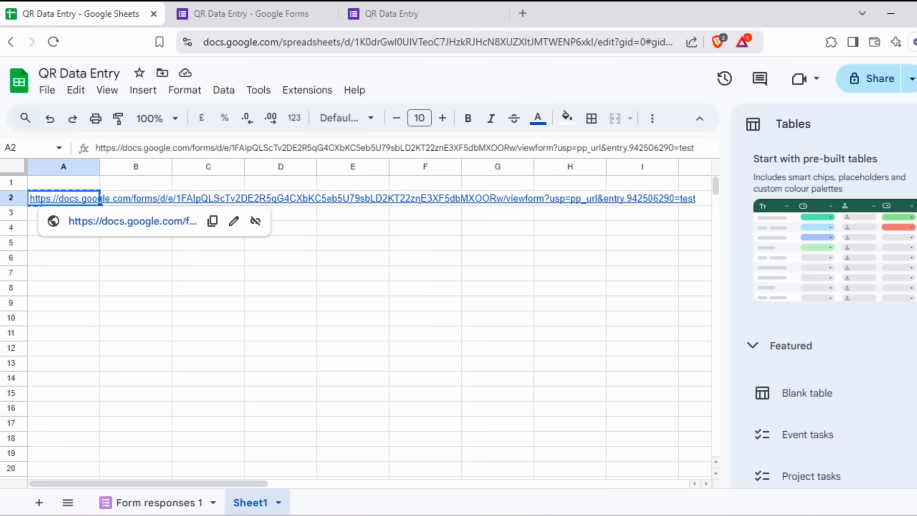
Copy the link from cell A2, open it in the other browser window and check the form's pre-filled answer
key("ctrl+c")
mouse_move(628, 514)
left_click(683, 483)
left_click(333, 40)
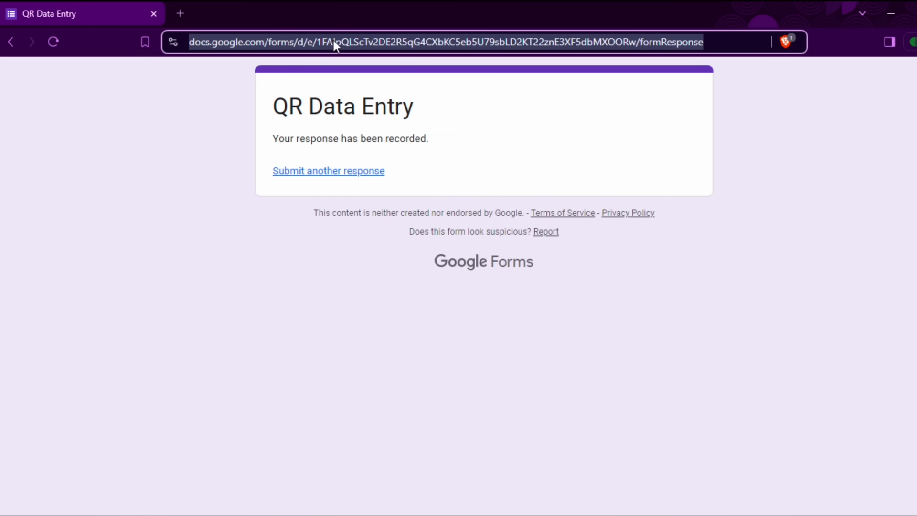
key("ctrl+v")
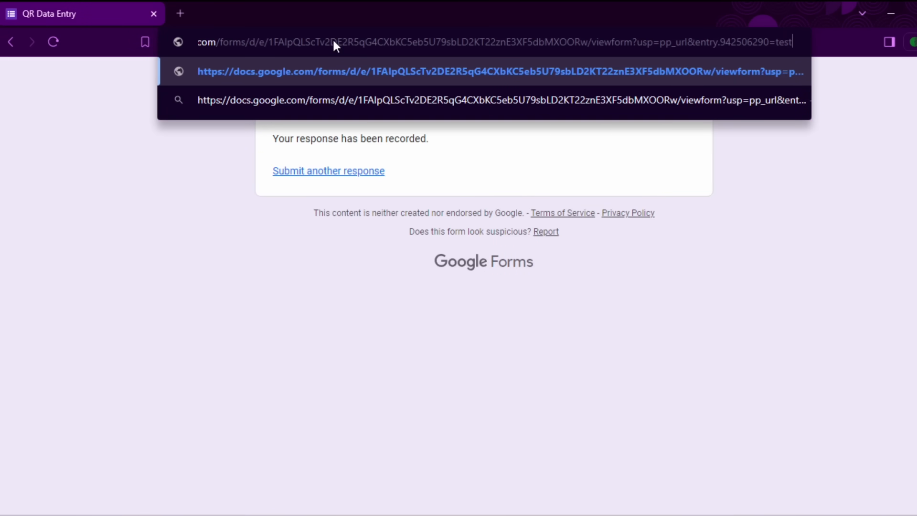
key("Return")
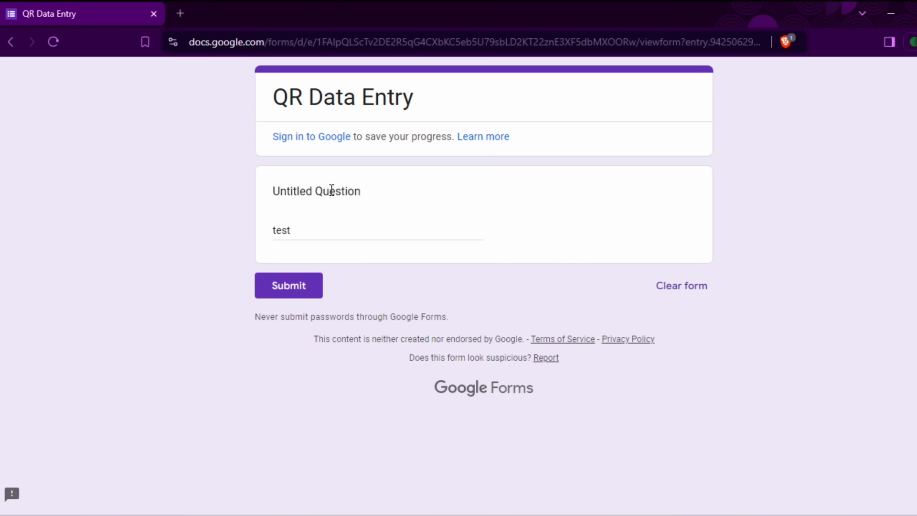
left_click_drag(319, 230, 247, 224)
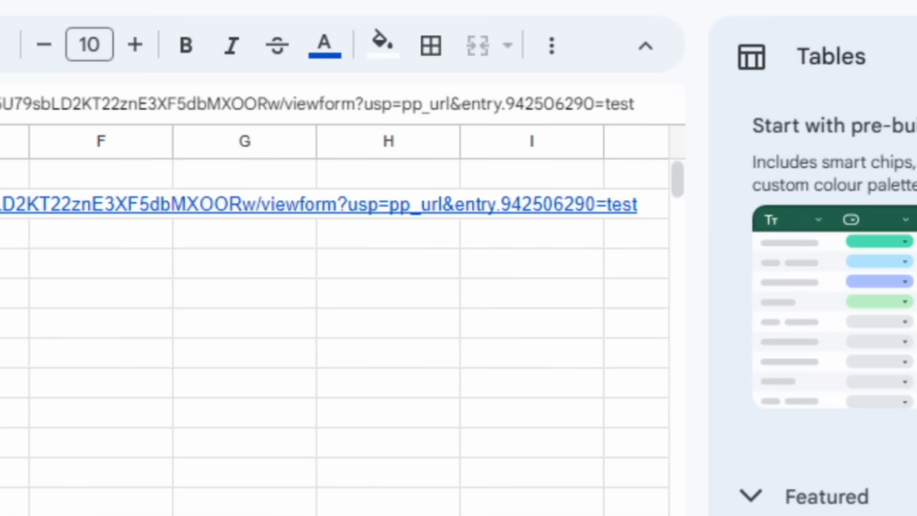
Replace "test" with "Ice Cream" at the end of the pre-filled link in cell A2 of Sheet1
left_click(641, 106)
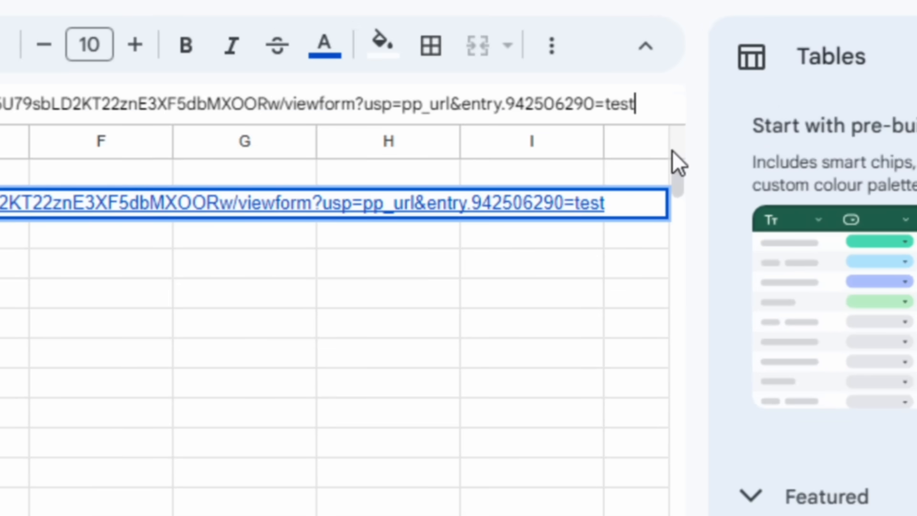
key("BackSpace")
key("BackSpace")
key("BackSpace")
key("BackSpace")
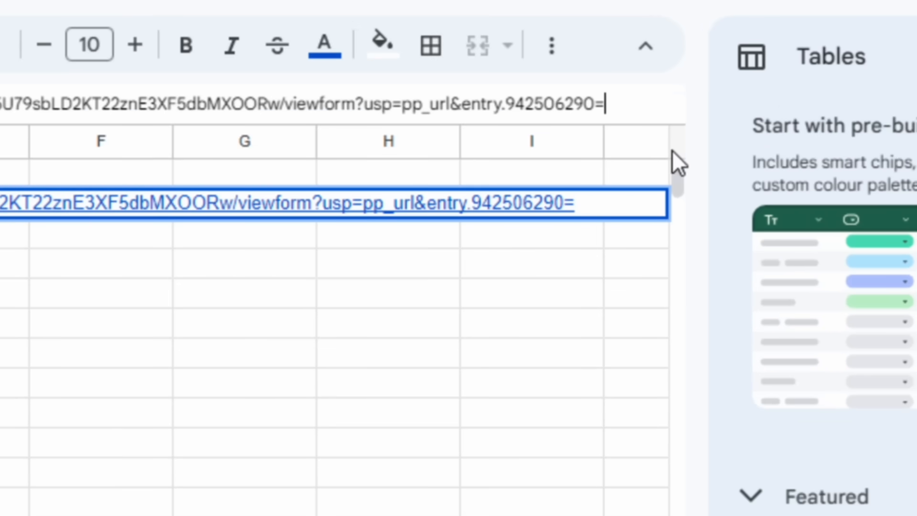
type("Ice Cream")
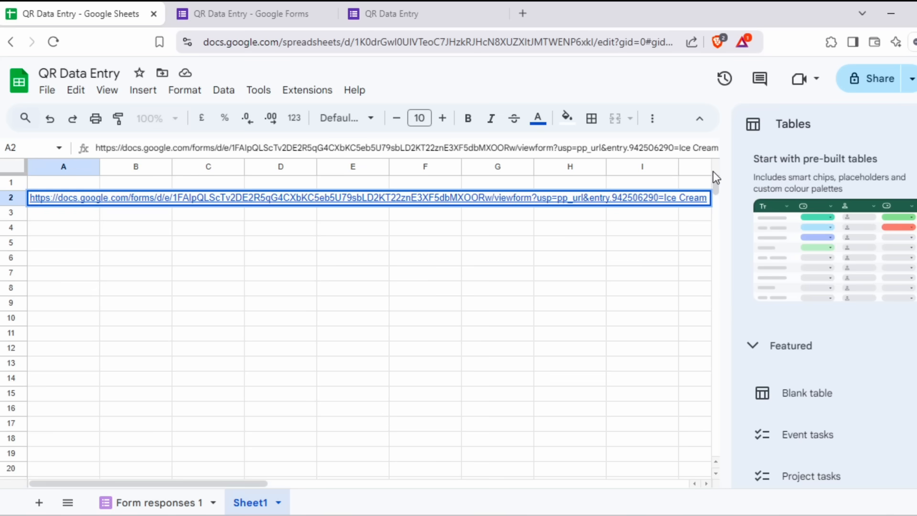
key("Return")
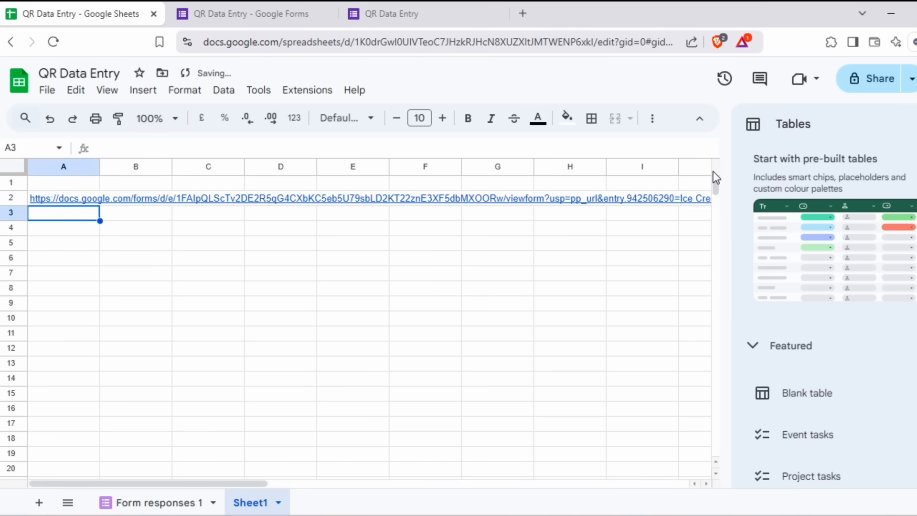
Copy the edited link from A2, load it in the other browser window, leaving the current form, and check the pre-filled answer
left_click(74, 190)
double_click(139, 148)
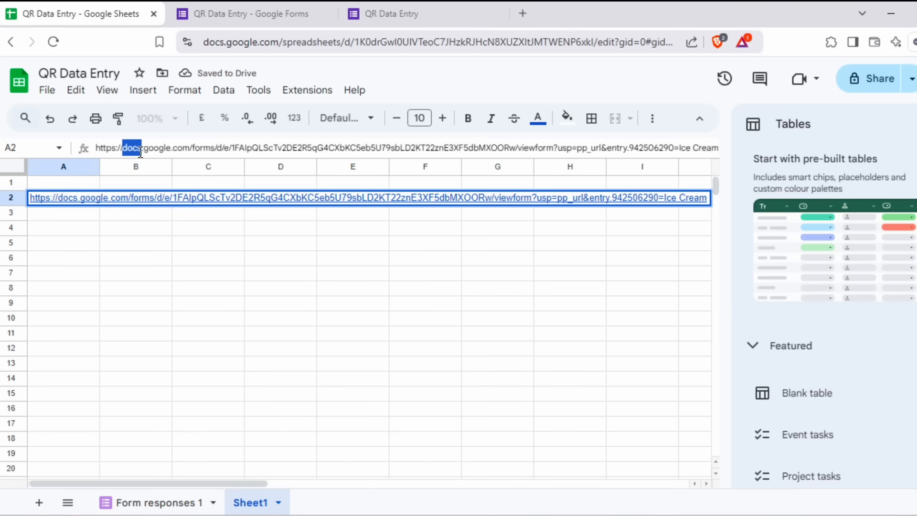
triple_click(140, 150)
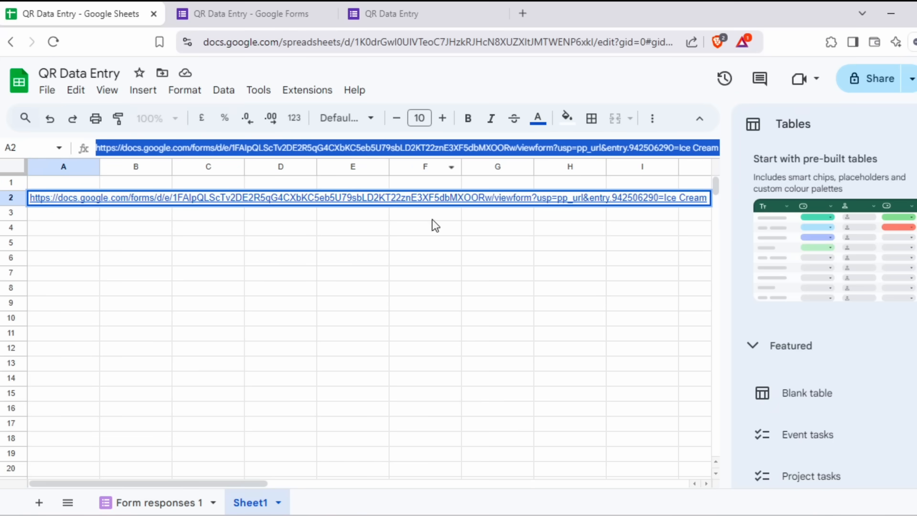
mouse_move(626, 515)
left_click(704, 459)
left_click(417, 42)
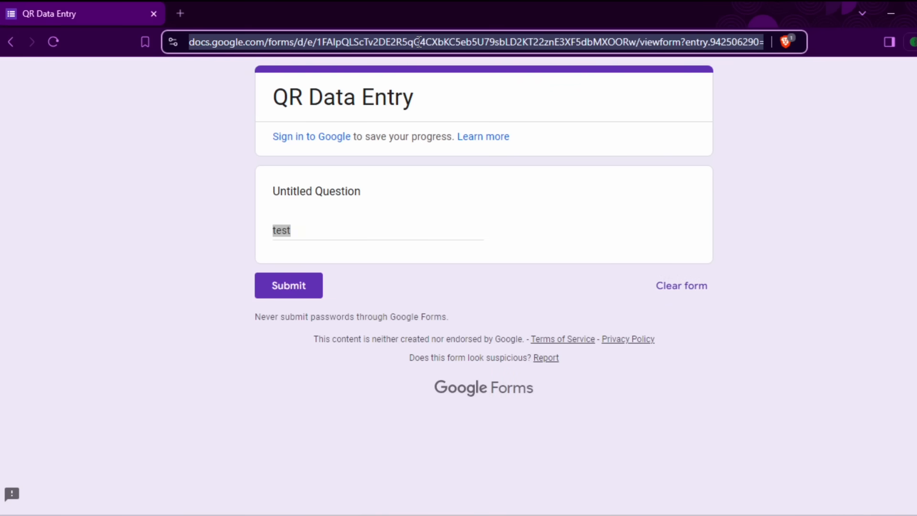
key("ctrl+v")
key("Return")
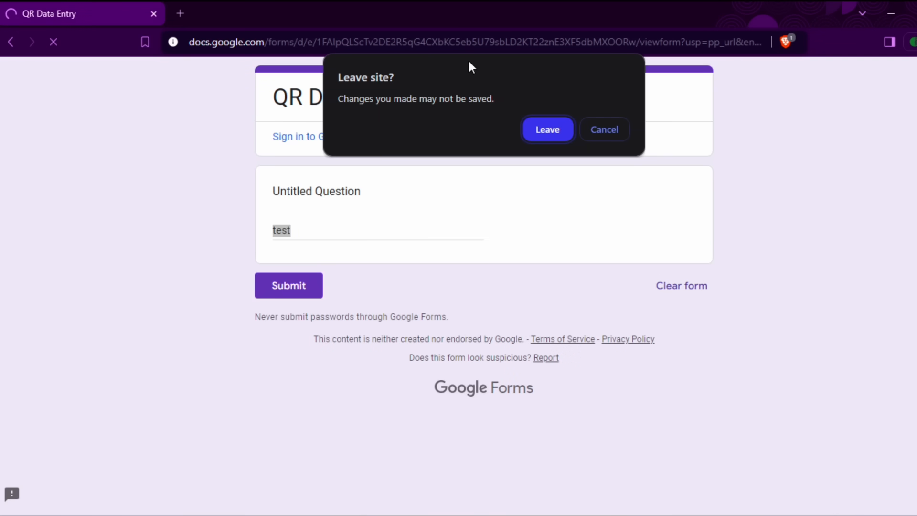
left_click(546, 129)
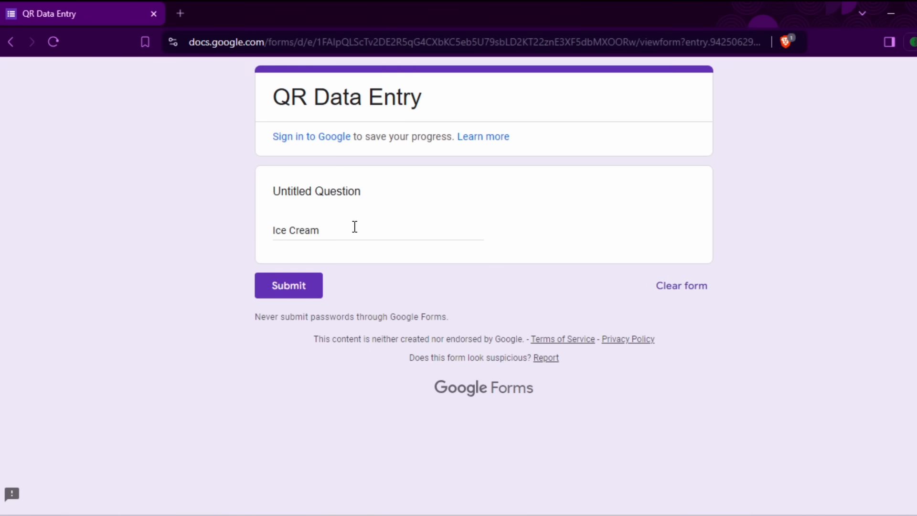
left_click_drag(354, 227, 191, 218)
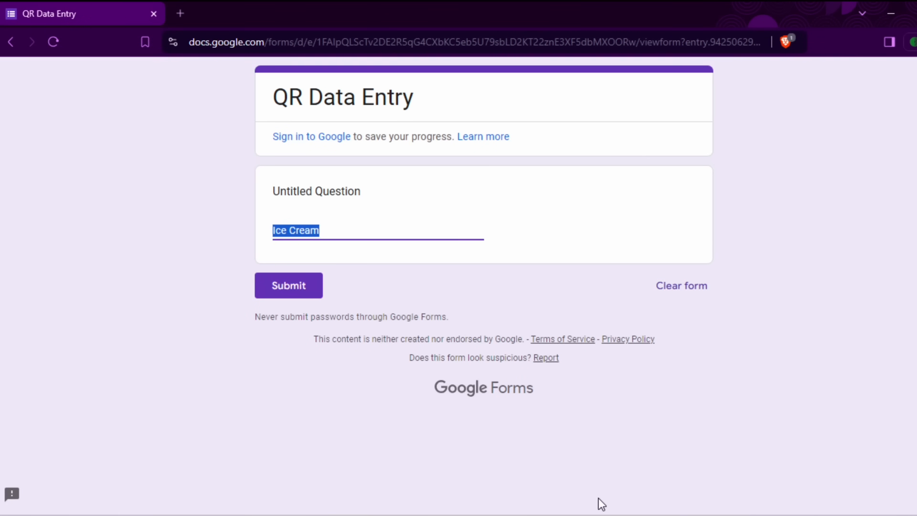
Return to the spreadsheet and remove "Ice Cream" from the link in cell A2 so it ends with the equals sign
mouse_move(599, 502)
left_click(569, 482)
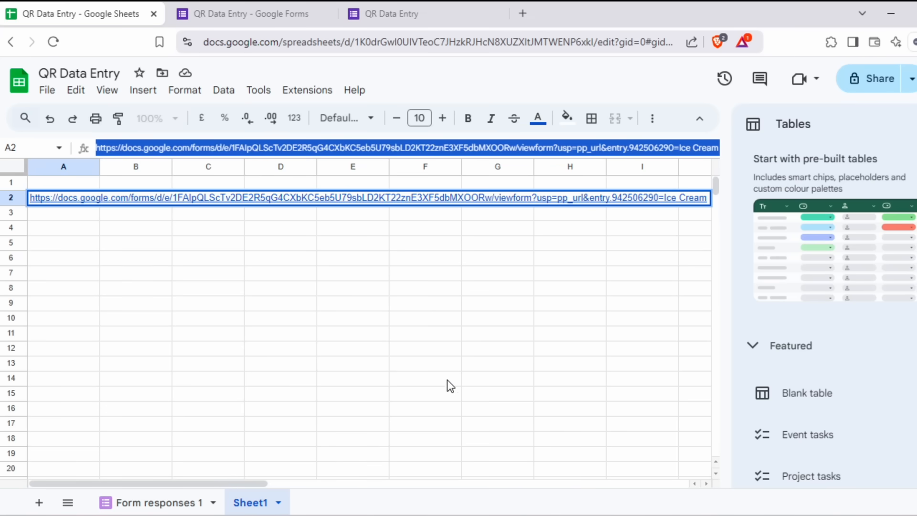
left_click(681, 147)
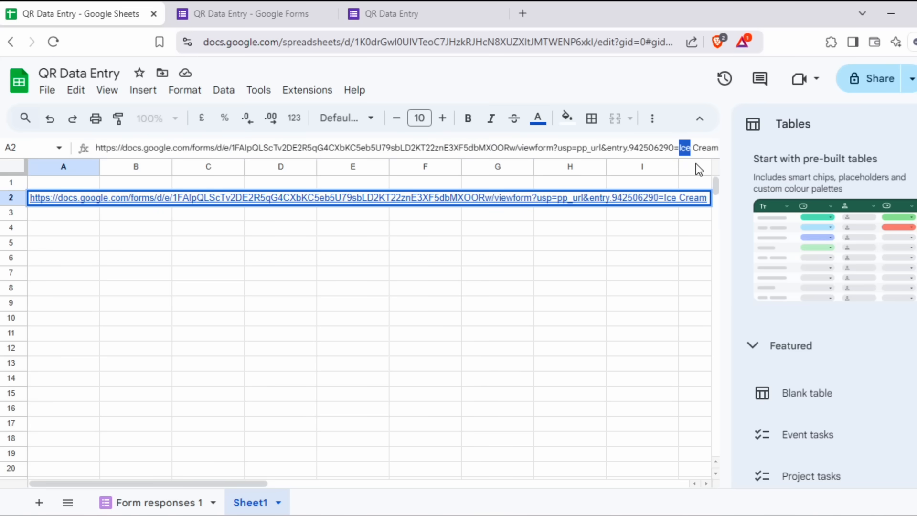
key("shift+End")
key("BackSpace")
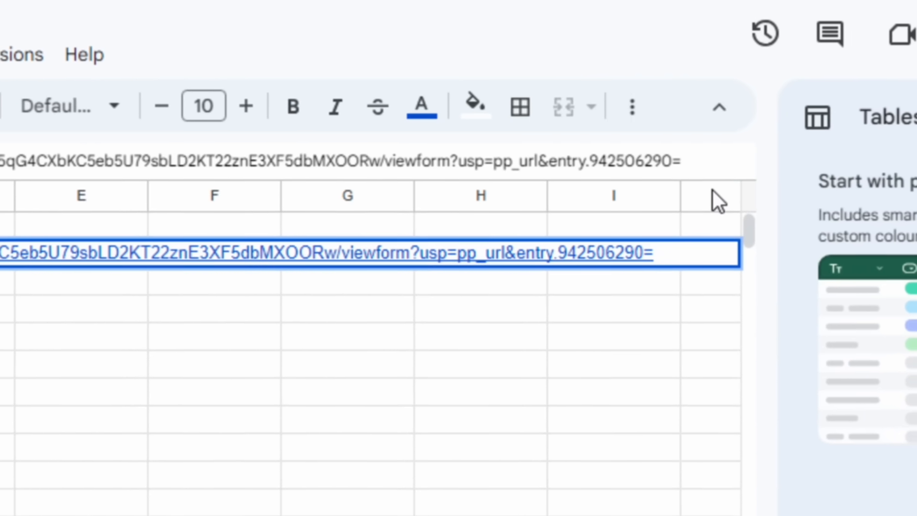
double_click(682, 170)
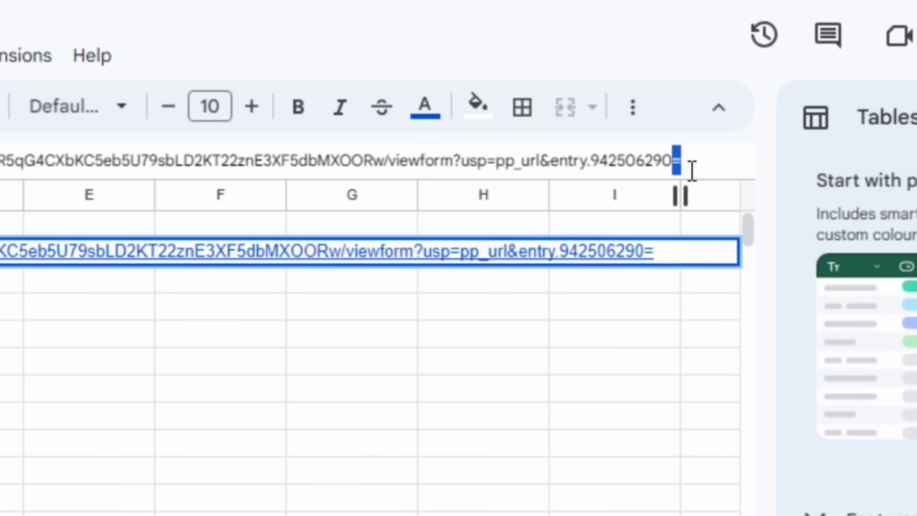
key("Return")
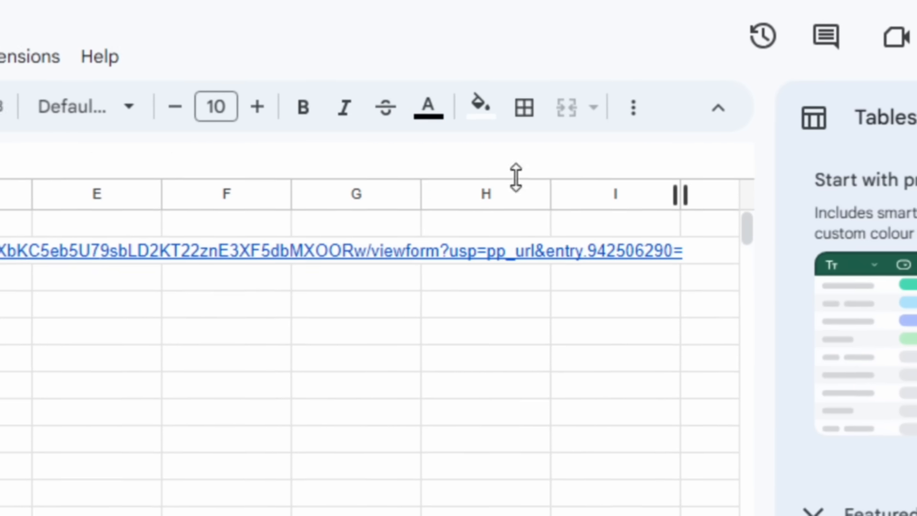
Enter "Vanilla Ice Cream" as the answer text in cell B2 of Sheet1
left_click(272, 230)
key("Down")
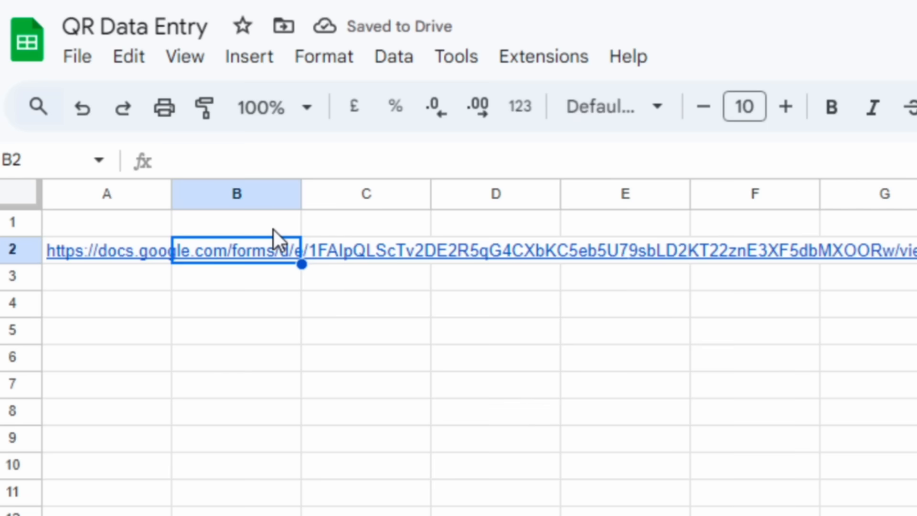
type("Vanilla")
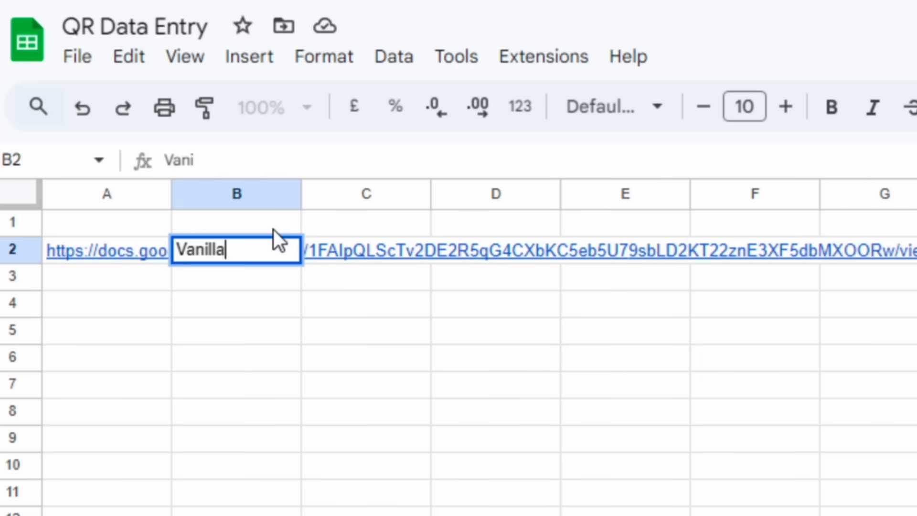
type(" Ice Cream")
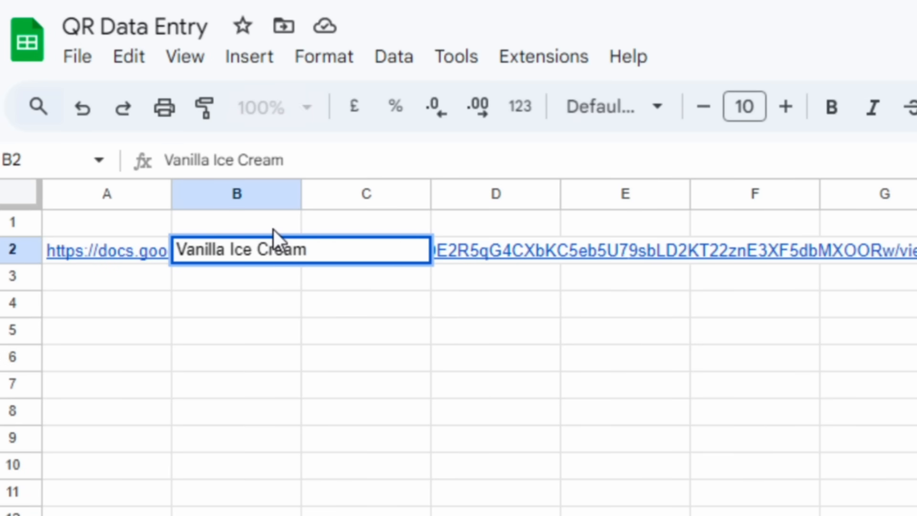
key("Return")
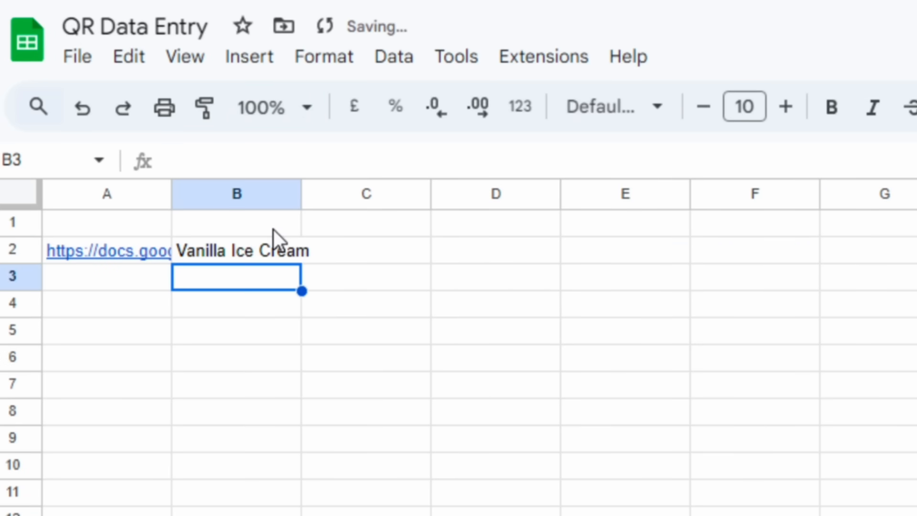
Join the form link and the answer text in cell C2 with the formula =A2&B2
left_click(354, 250)
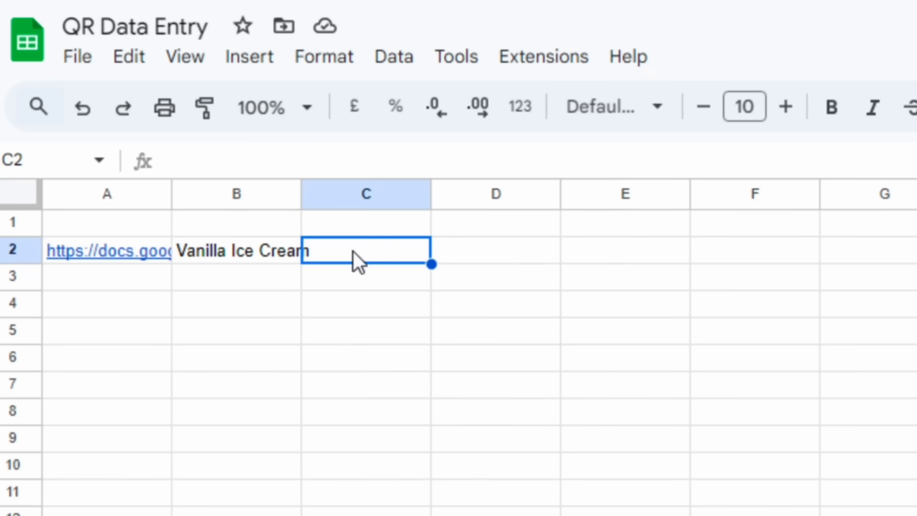
type("=")
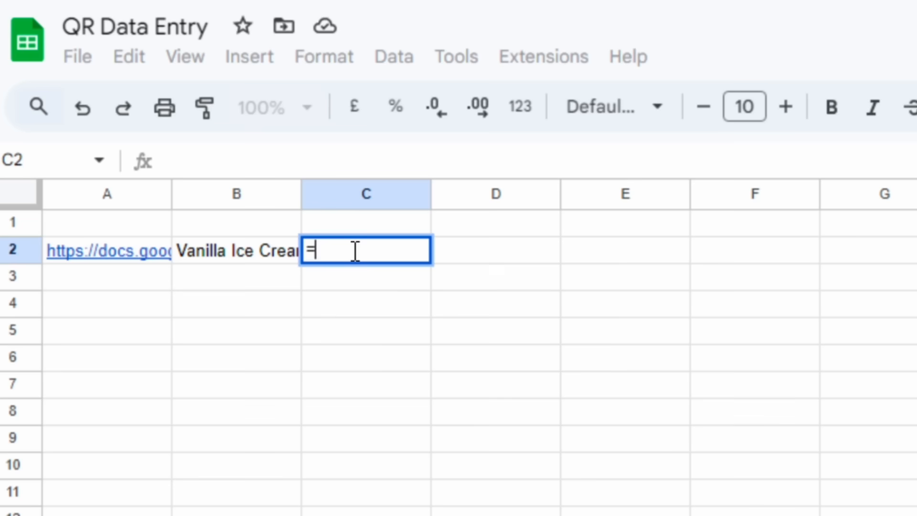
type("A2")
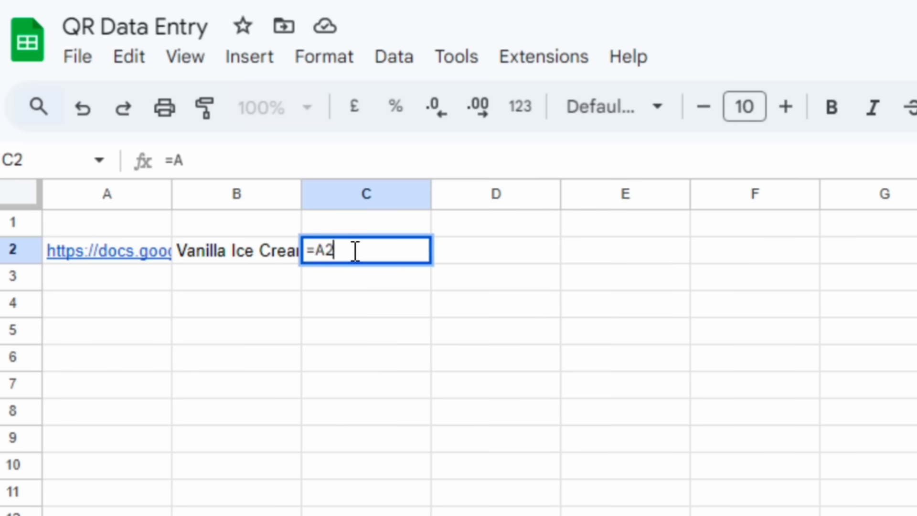
type("&")
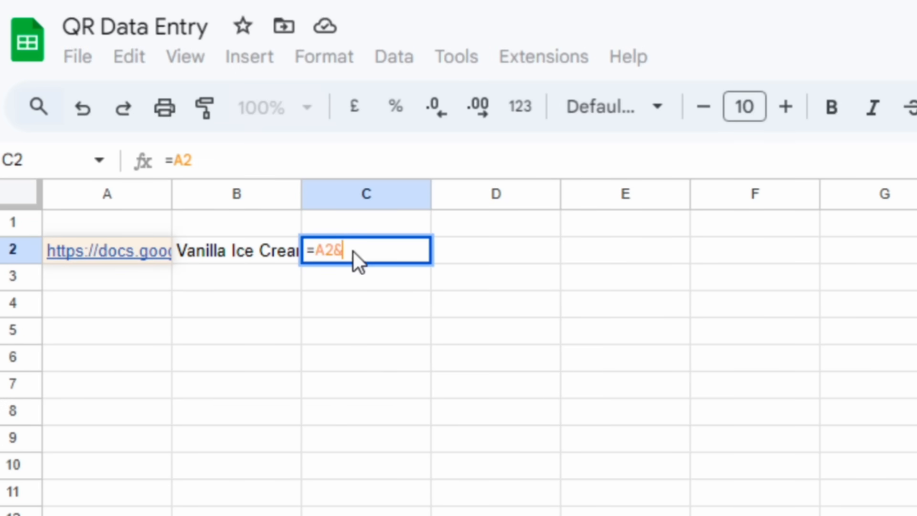
type("B2")
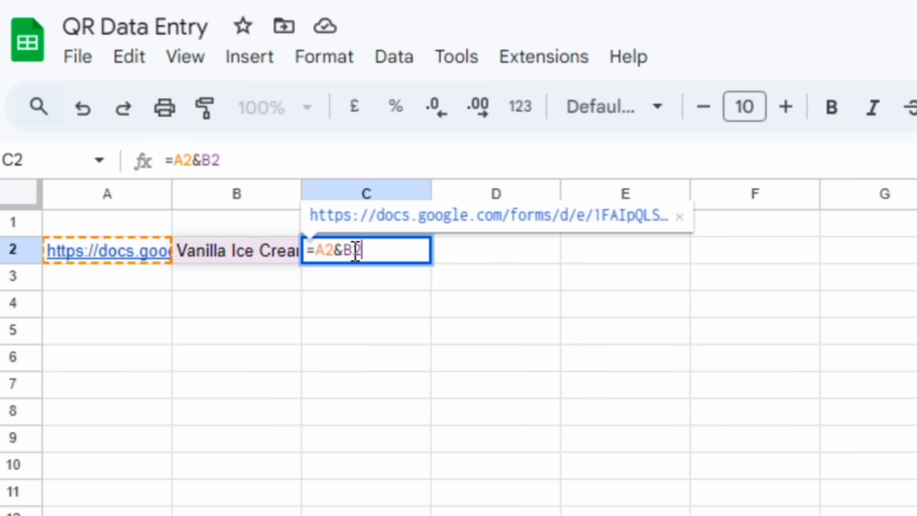
key("Return")
Copy the combined link from cell C2 and load it in the other browser window, leaving the current form
left_click(354, 251)
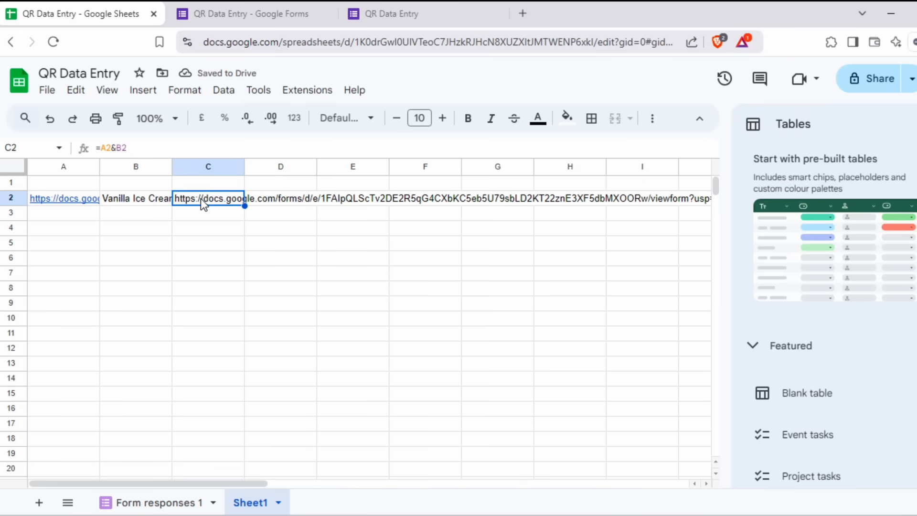
key("ctrl+c")
mouse_move(635, 512)
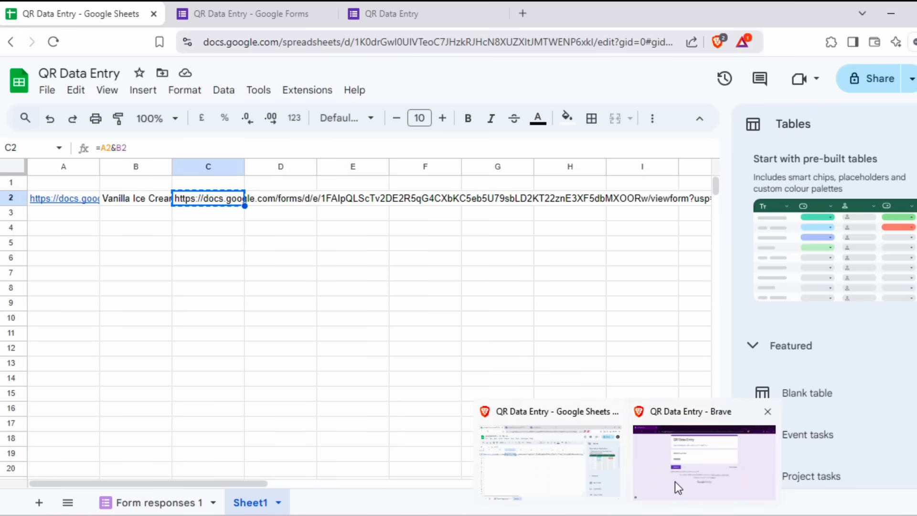
left_click(676, 482)
left_click(328, 42)
key("ctrl+v")
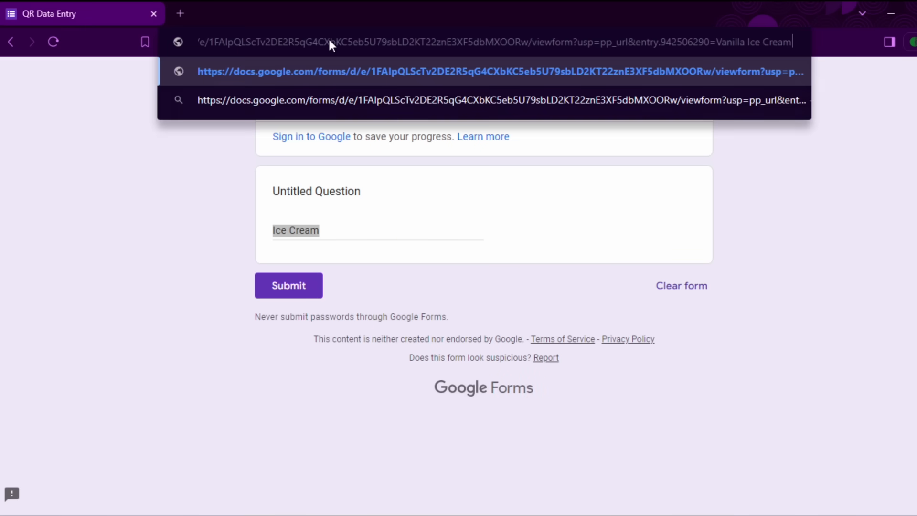
key("Return")
left_click(550, 130)
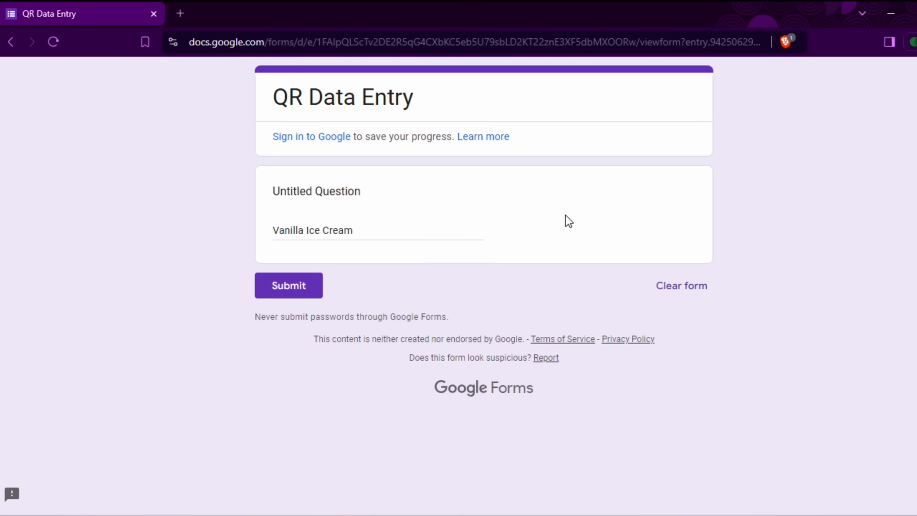
Check the pre-filled "Vanilla Ice Cream" answer in the form and submit the response
left_click(554, 475)
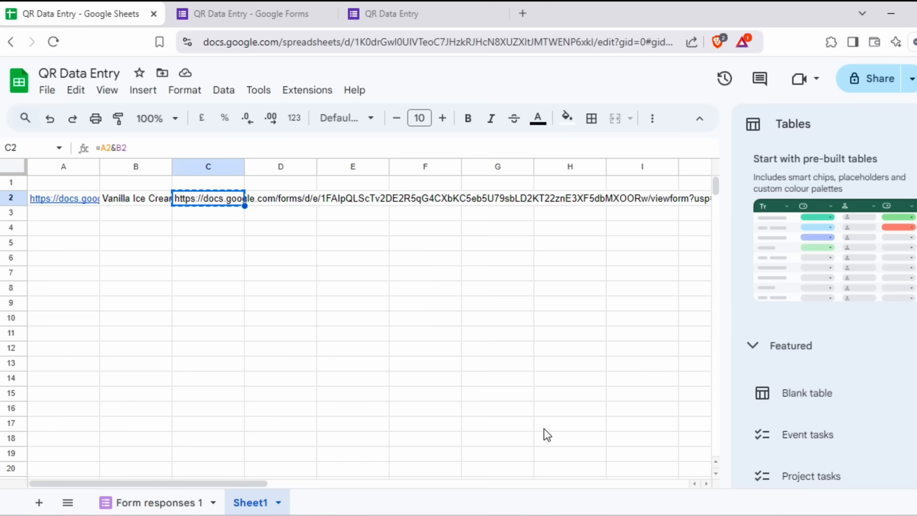
left_click(675, 480)
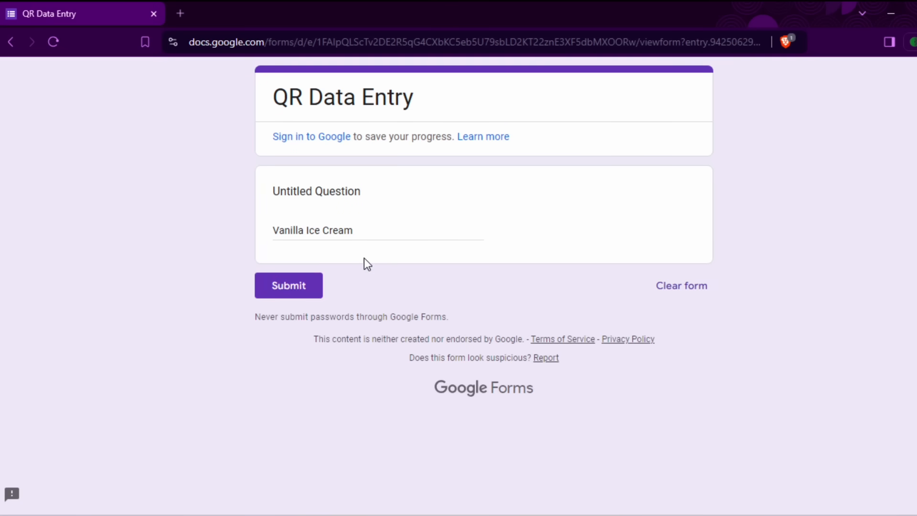
left_click_drag(358, 231, 263, 228)
left_click(262, 226)
left_click(289, 285)
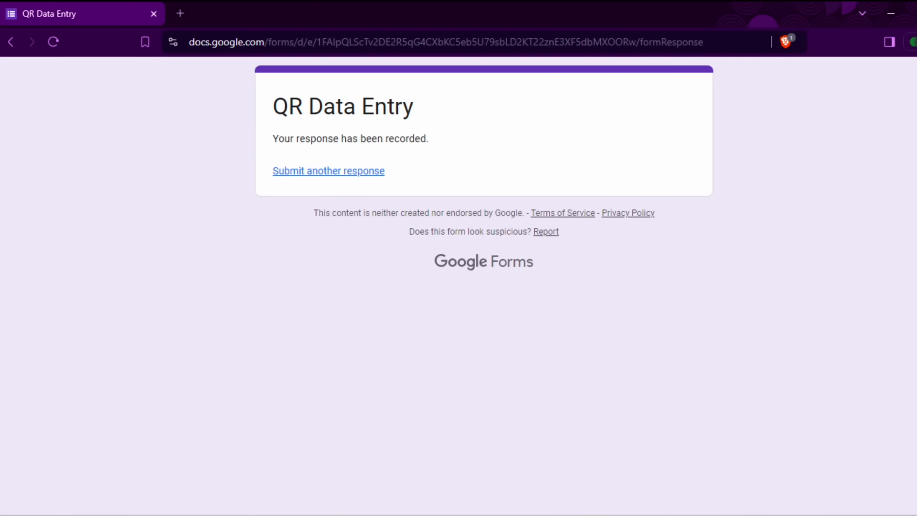
Return to the spreadsheet and check the newly submitted answer in the Form responses 1 sheet
left_click(520, 454)
left_click(172, 504)
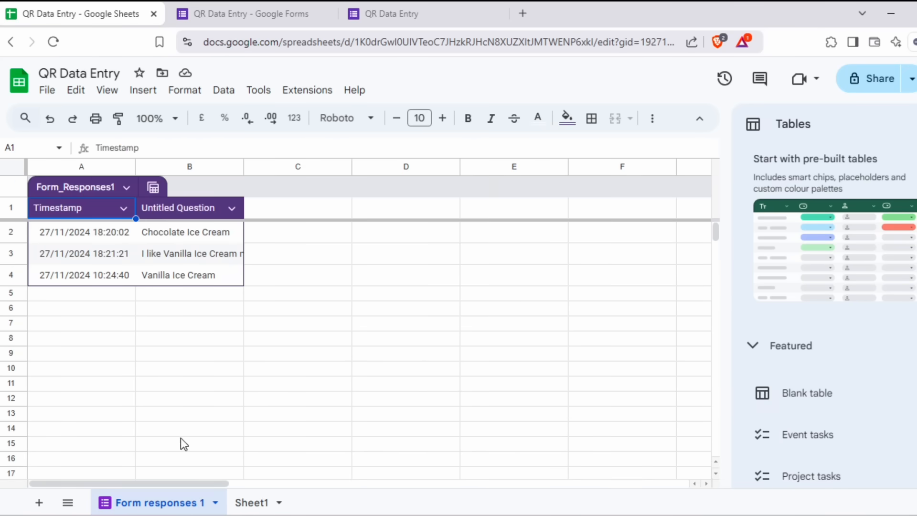
left_click(167, 279)
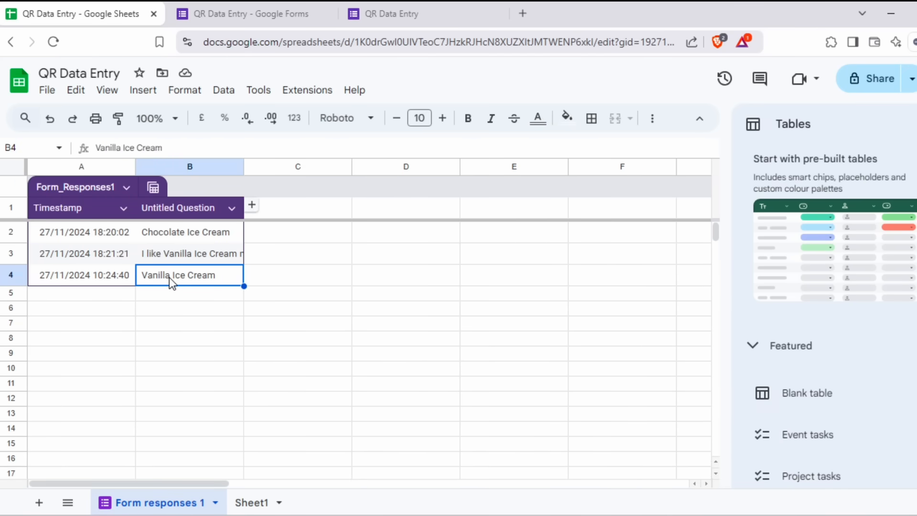
Replace "viewform" with "formResponse" in the link in cell A2 of Sheet1
left_click(250, 500)
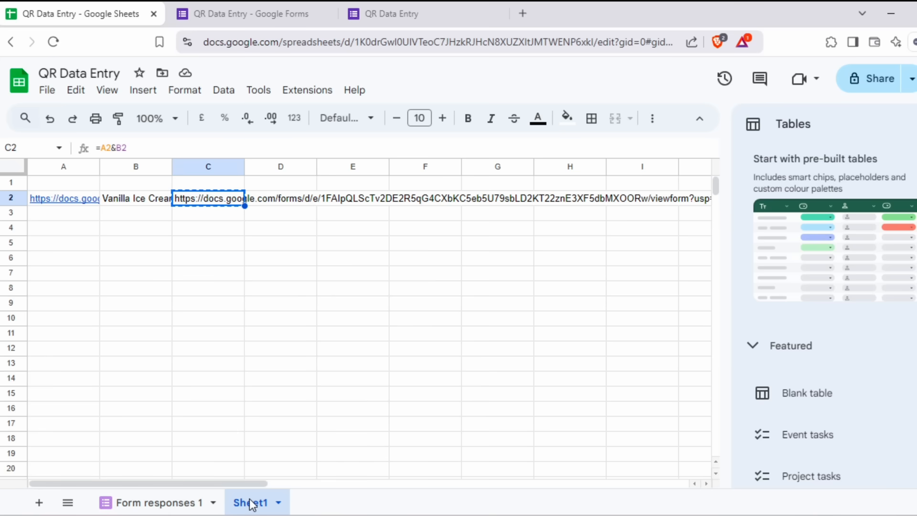
left_click(64, 196)
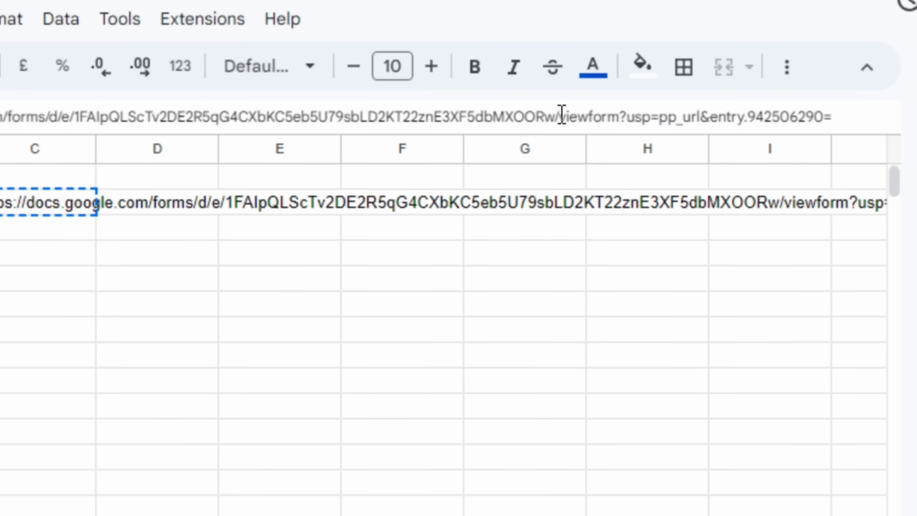
left_click_drag(560, 116, 620, 117)
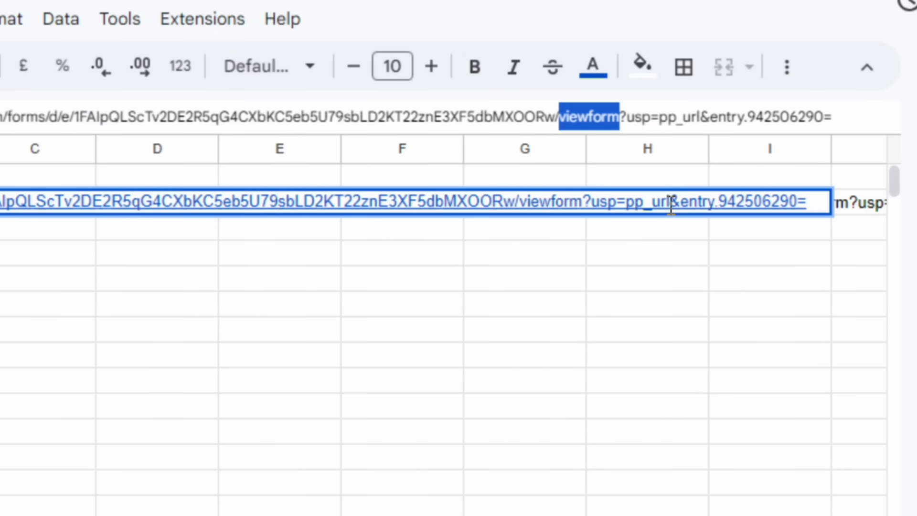
type("formResponse")
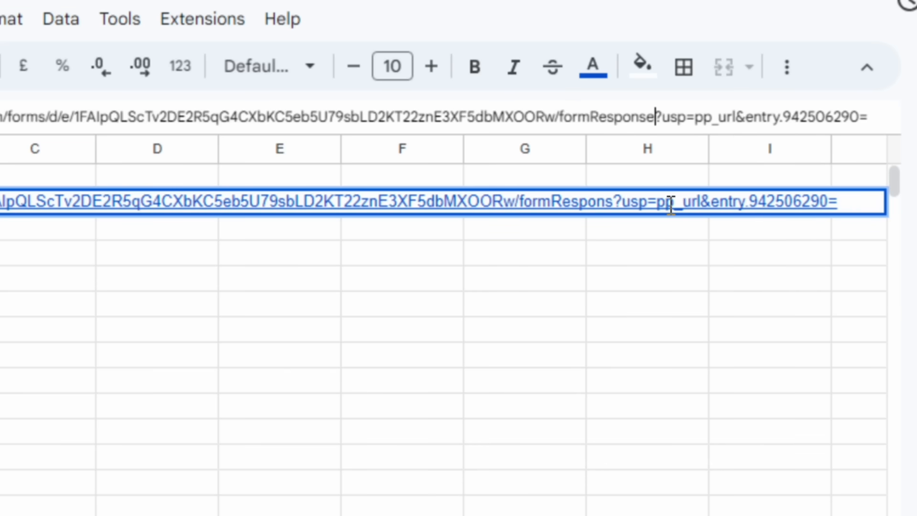
Remove "usp=pp_url&" from the link in cell A2 so that "entry" directly follows the question mark
key("Right")
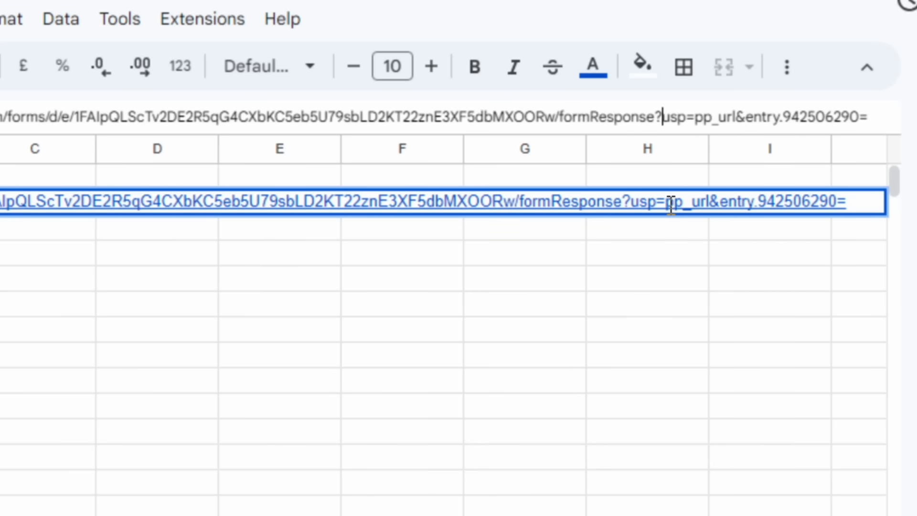
key("shift+Right")
key("shift+Right")
key("shift+Right")
key("shift+Right")
key("shift+Right")
key("shift+Right")
key("shift+Right")
key("shift+Right")
key("shift+Right")
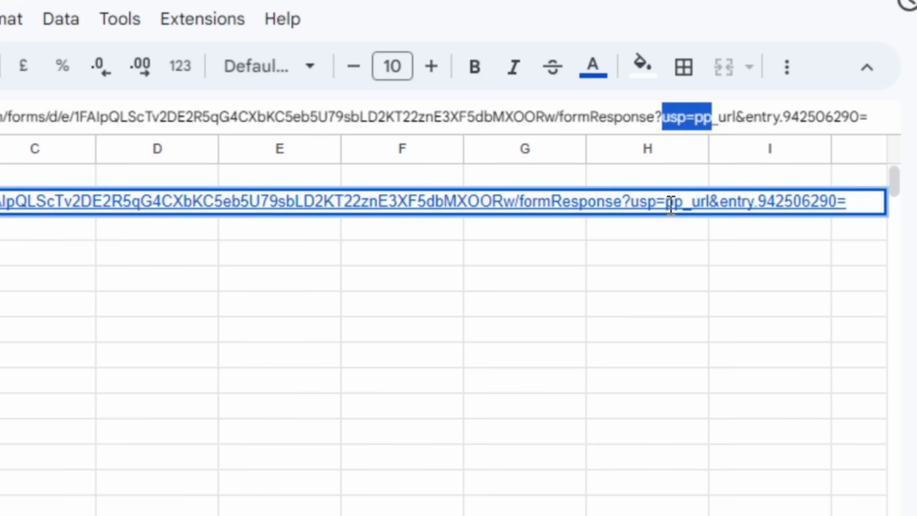
key("shift+Right")
key("shift+Right")
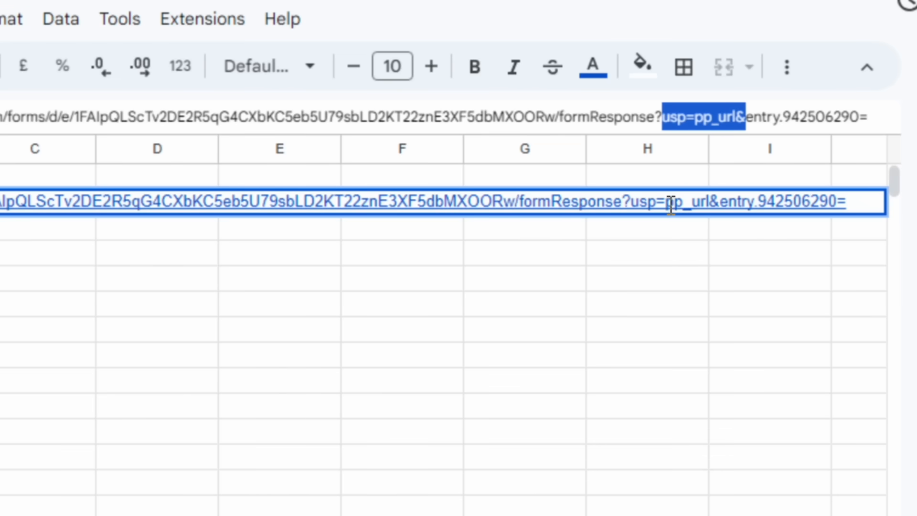
key("BackSpace")
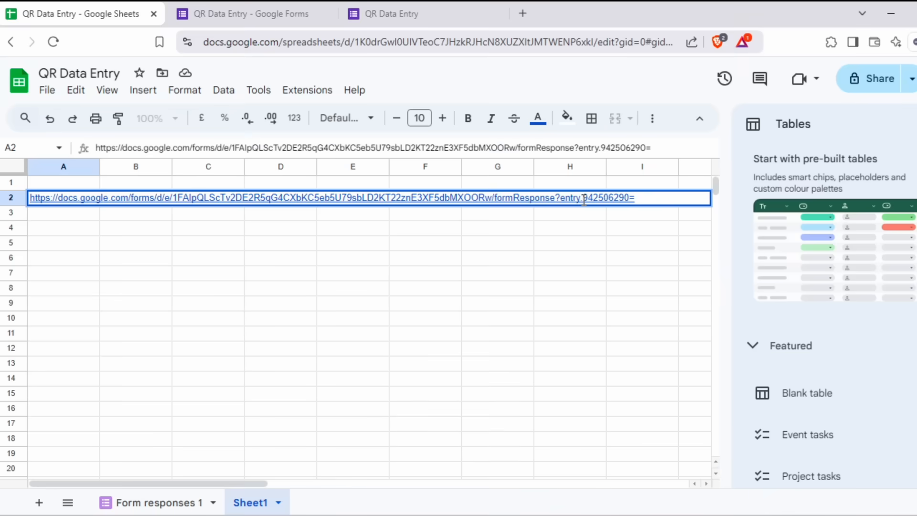
key("Return")
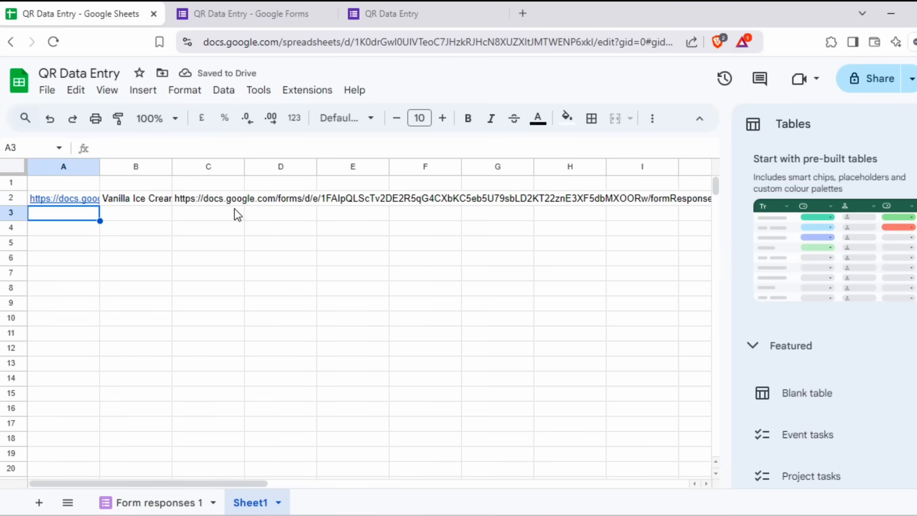
Copy the updated link from cell C2 and load it in the other browser window to submit the answer directly
left_click(203, 199)
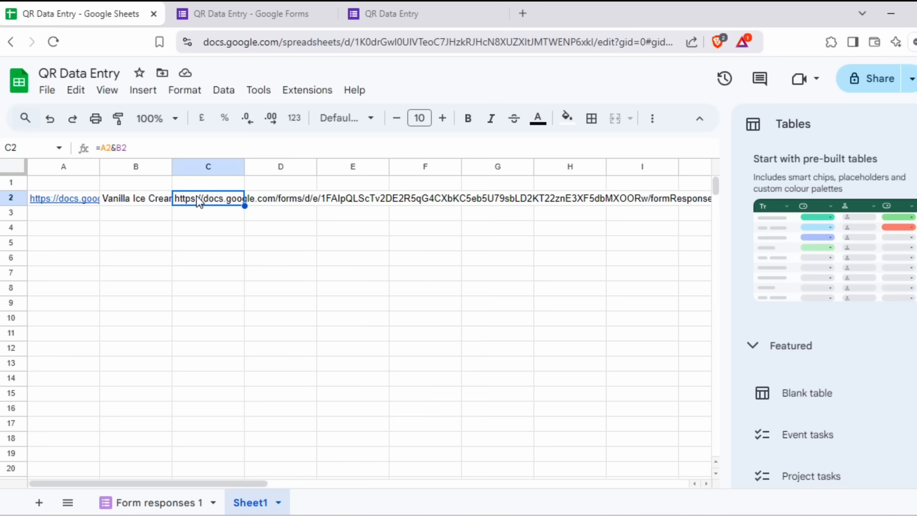
key("ctrl+c")
mouse_move(634, 513)
left_click(679, 478)
left_click(384, 42)
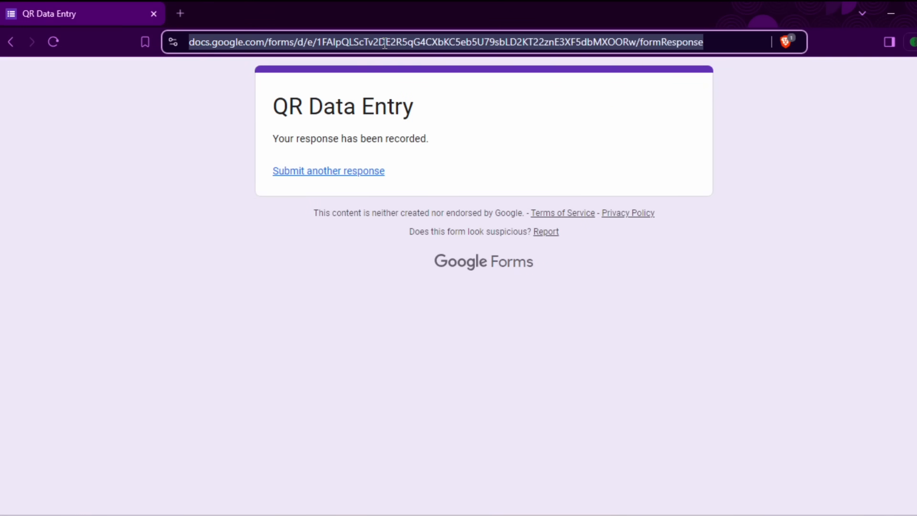
key("ctrl+v")
key("Return")
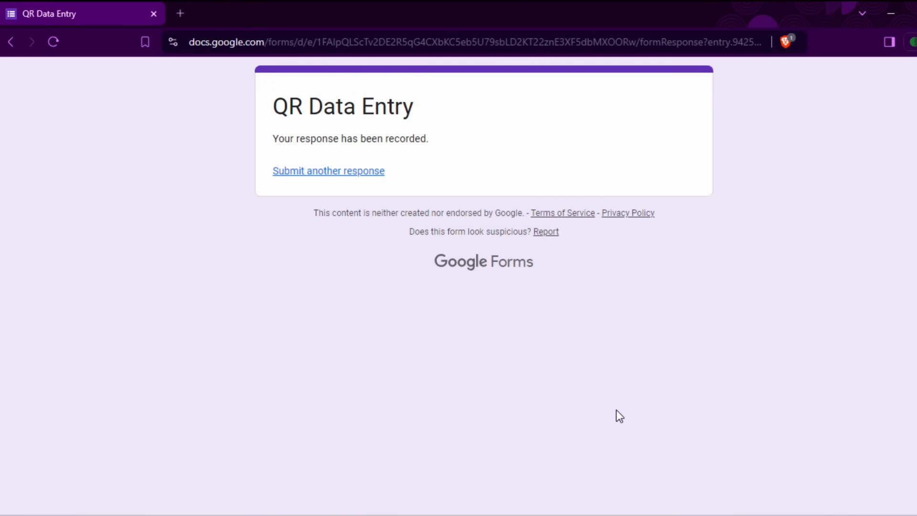
Go back to the spreadsheet's Form responses 1 sheet and check the timestamp and answer in row 5
left_click(549, 449)
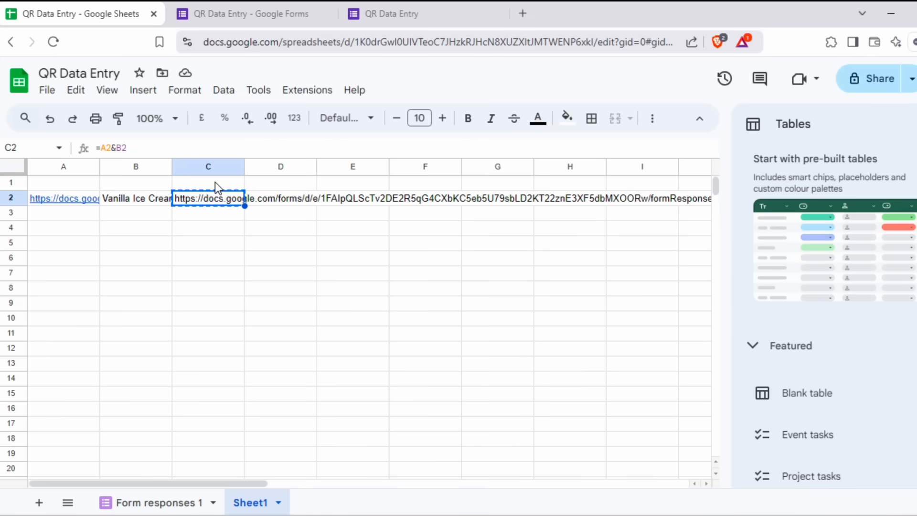
left_click(169, 499)
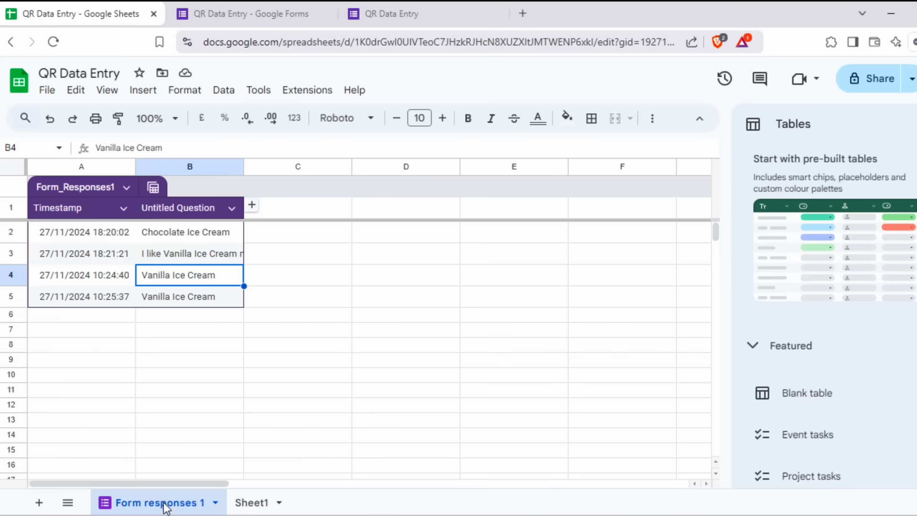
left_click_drag(164, 302, 77, 298)
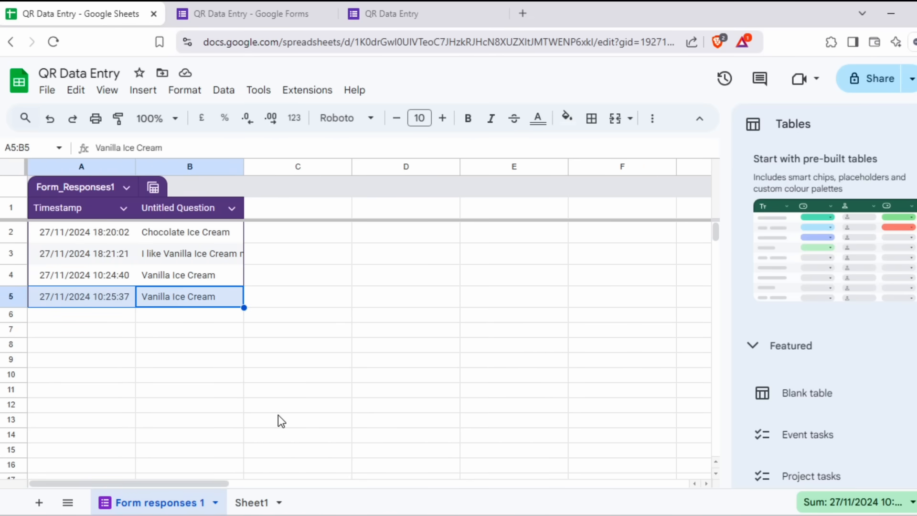
left_click(251, 502)
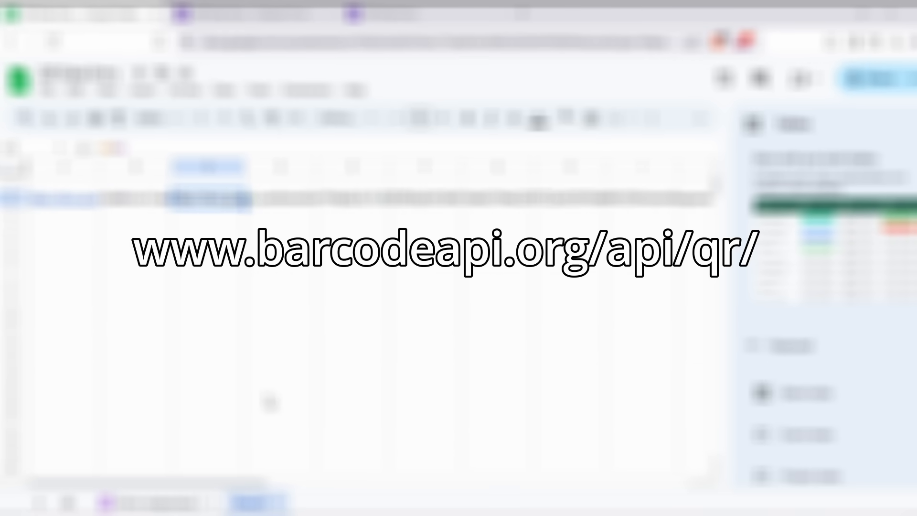
left_click(210, 184)
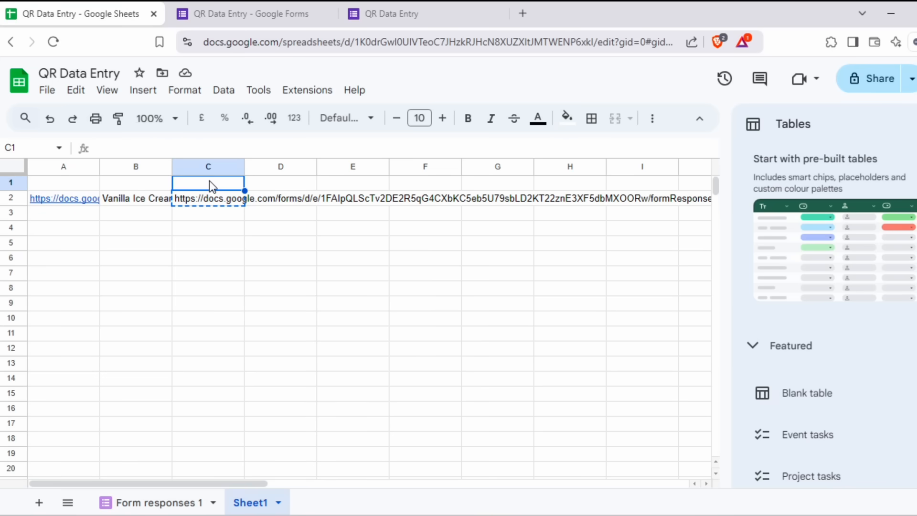
key("ctrl+v")
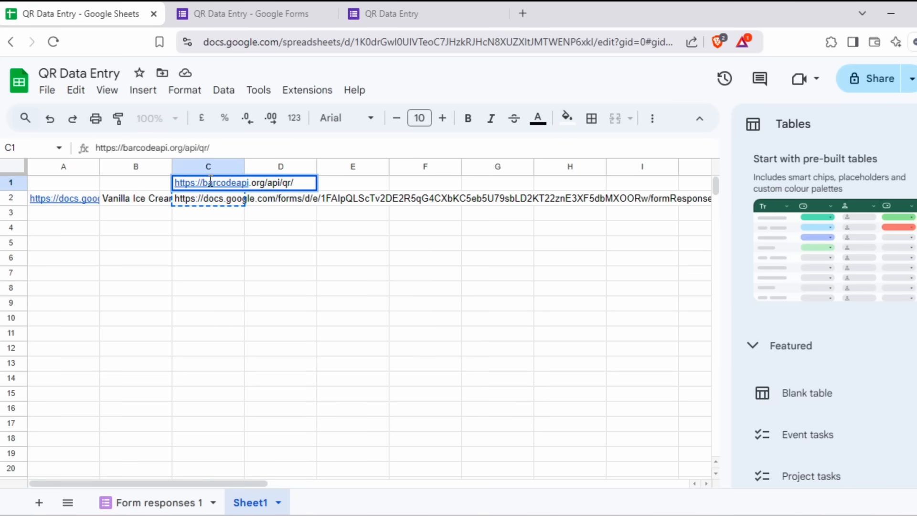
key("Return")
Copy the QR code address from cell C1 and load it in a new browser tab
left_click(212, 184)
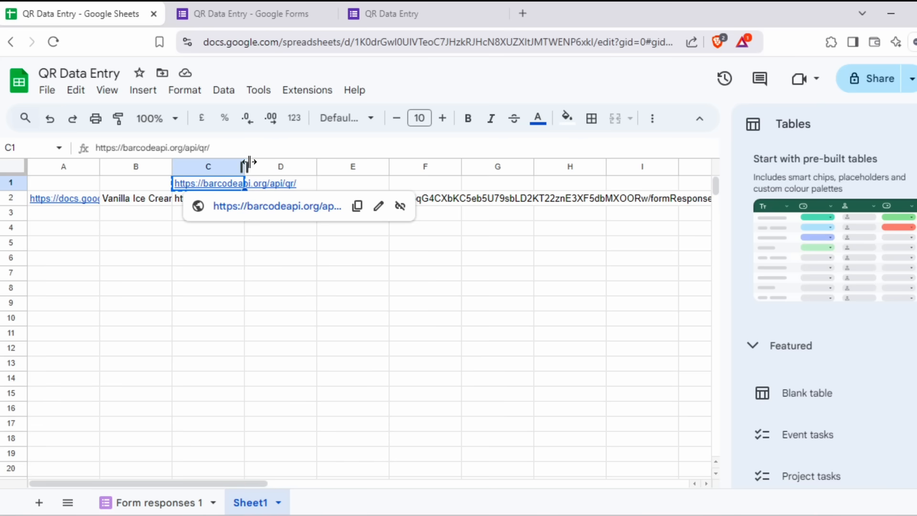
left_click(392, 42)
key("ctrl+t")
key("ctrl+v")
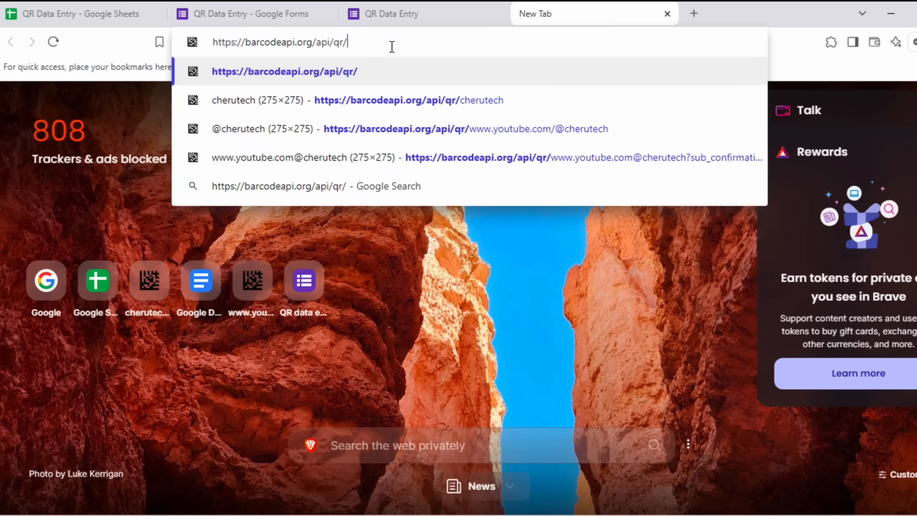
key("Return")
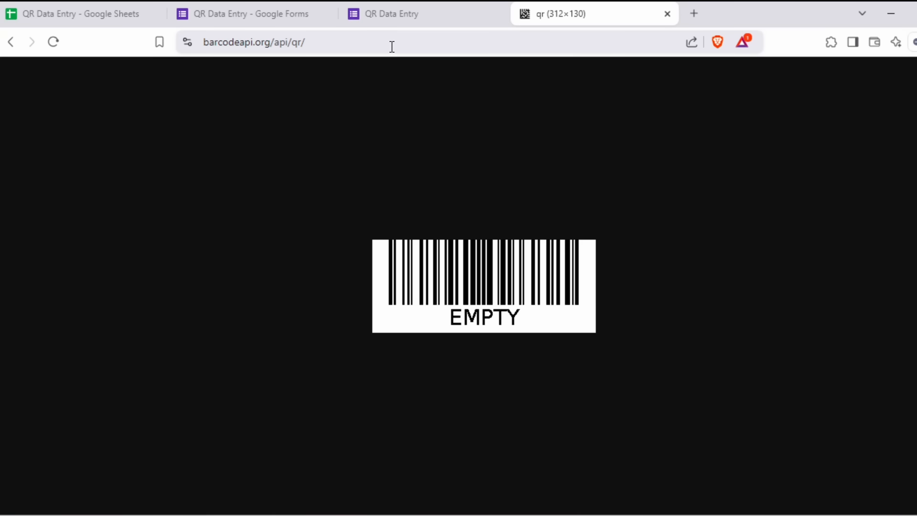
Append "cherutech" to the barcodeapi.org/api/qr/ address and load it to generate a test QR code
left_click(365, 41)
left_click(354, 42)
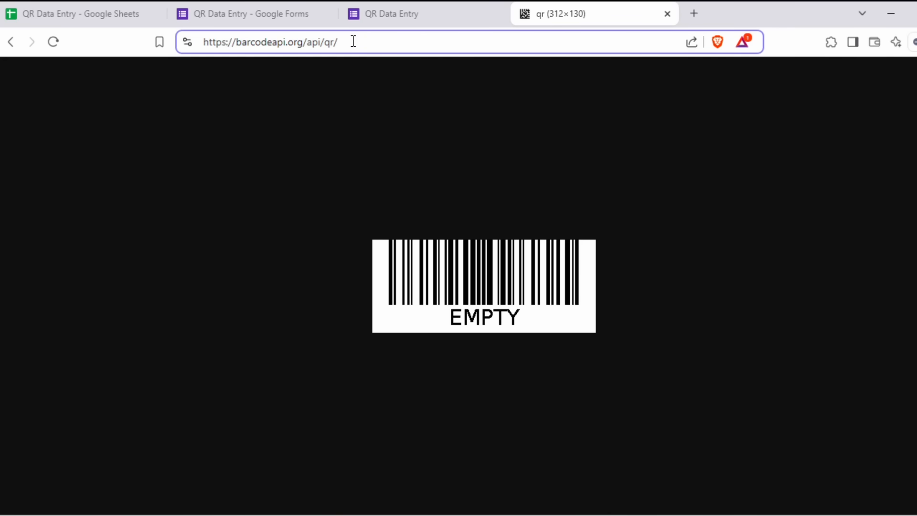
type("chertuech")
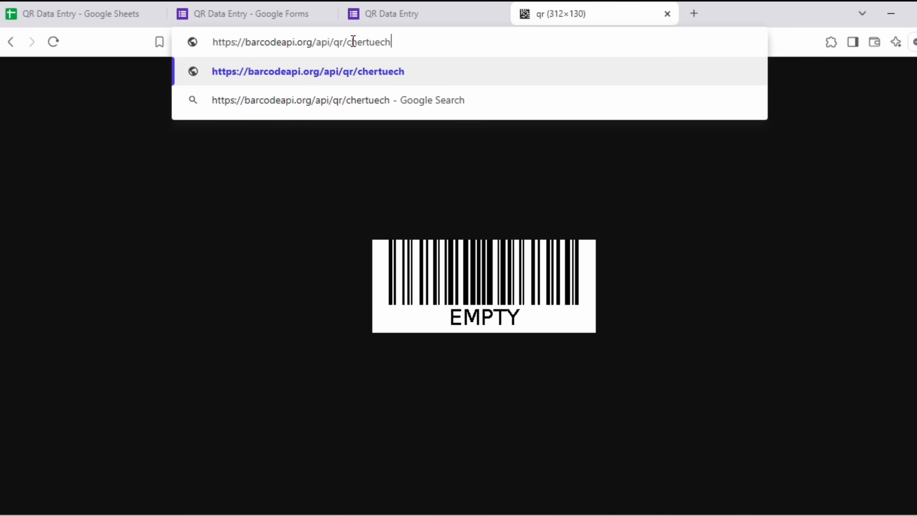
key("BackSpace")
key("BackSpace")
key("BackSpace")
key("BackSpace")
key("BackSpace")
type("utech")
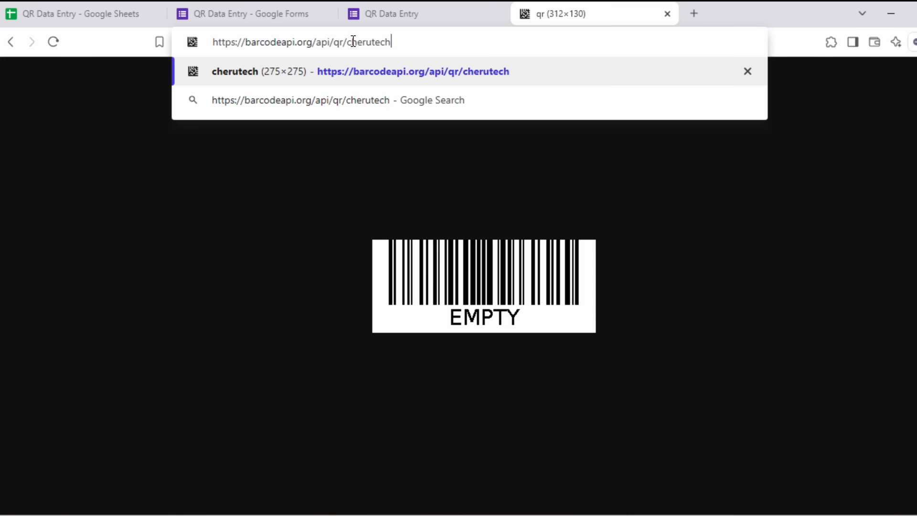
key("Return")
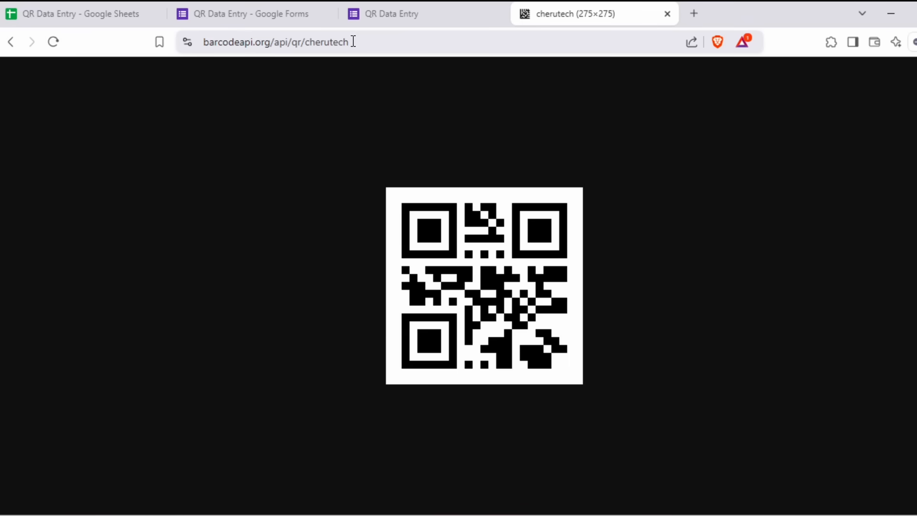
left_click(353, 41)
left_click(395, 38)
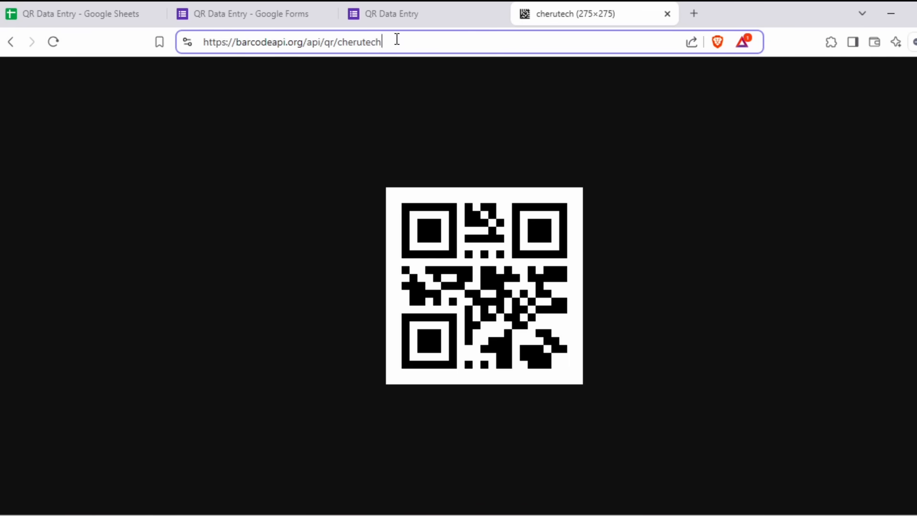
left_click_drag(395, 38, 339, 44)
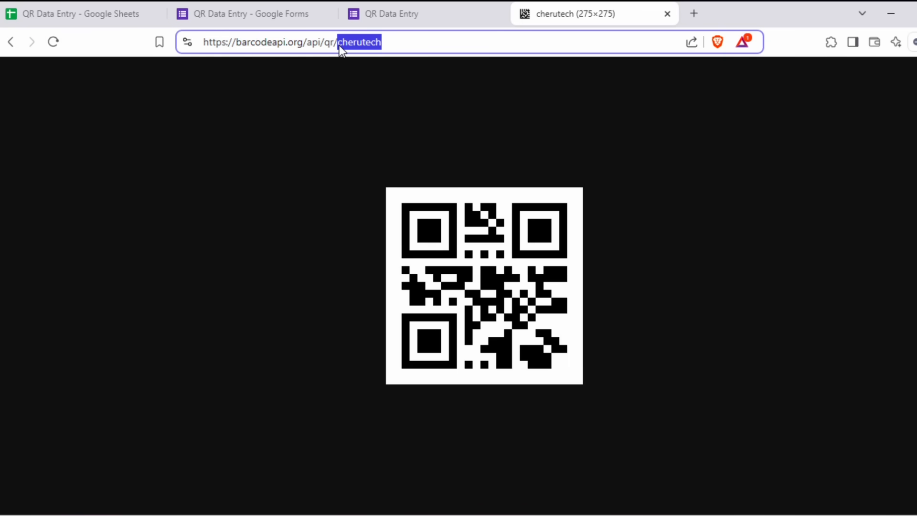
type("www")
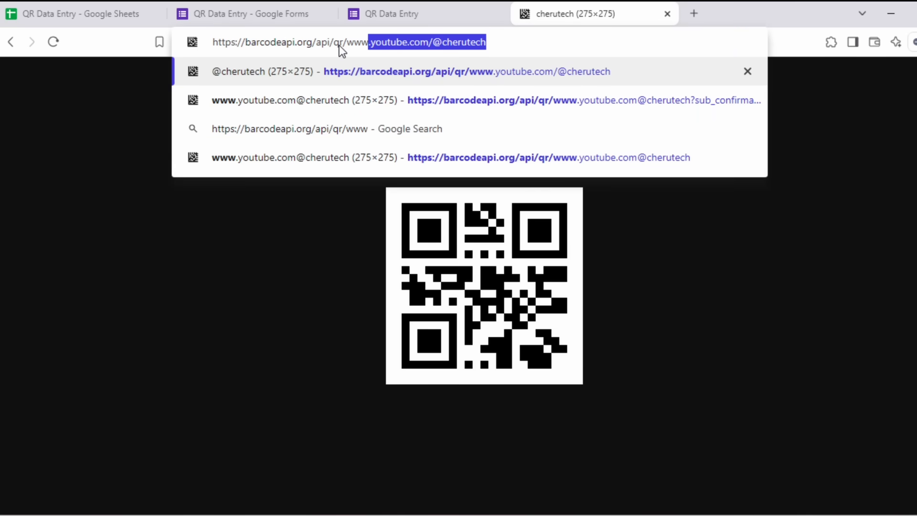
left_click(368, 75)
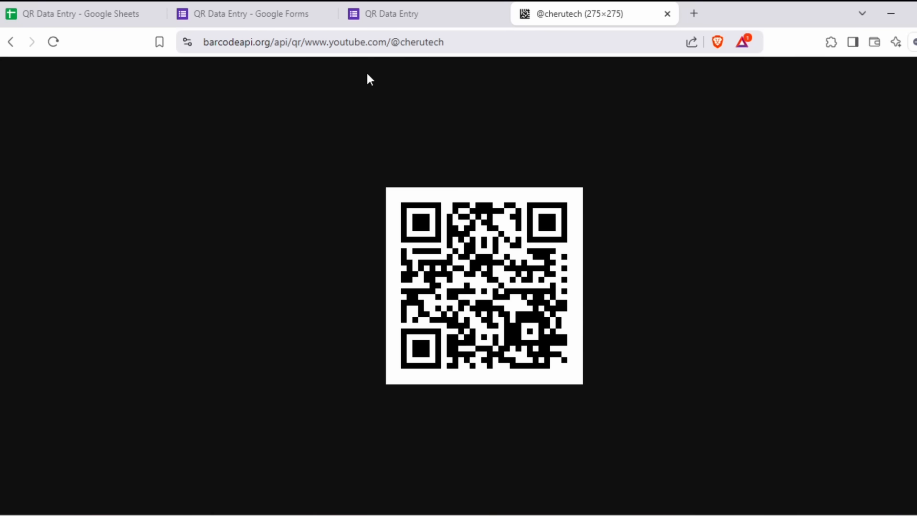
Return to the spreadsheet and start overwriting cell C2 with =image($C$1, making the reference to C1 absolute
left_click(97, 14)
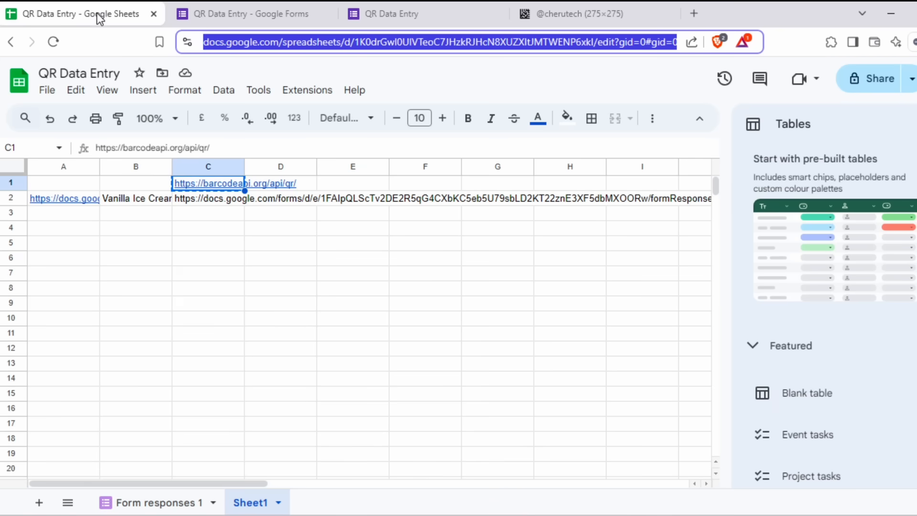
left_click(215, 199)
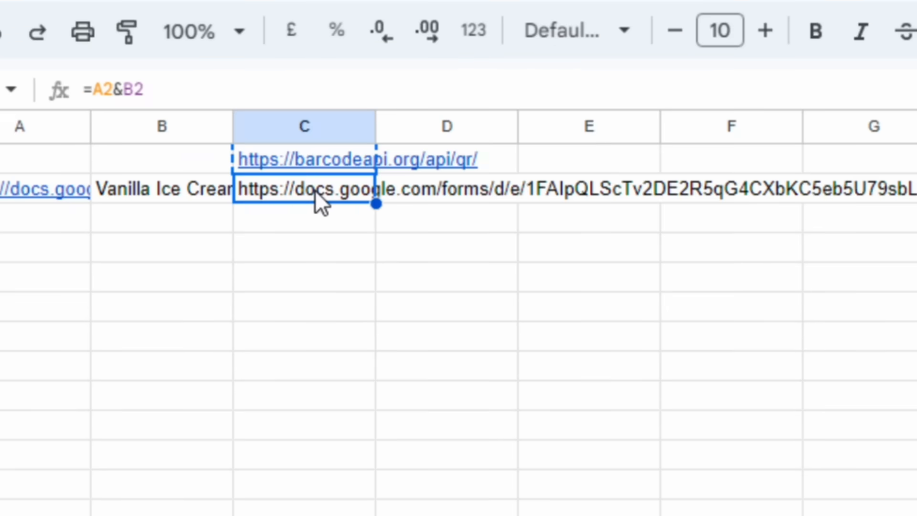
type("=ima")
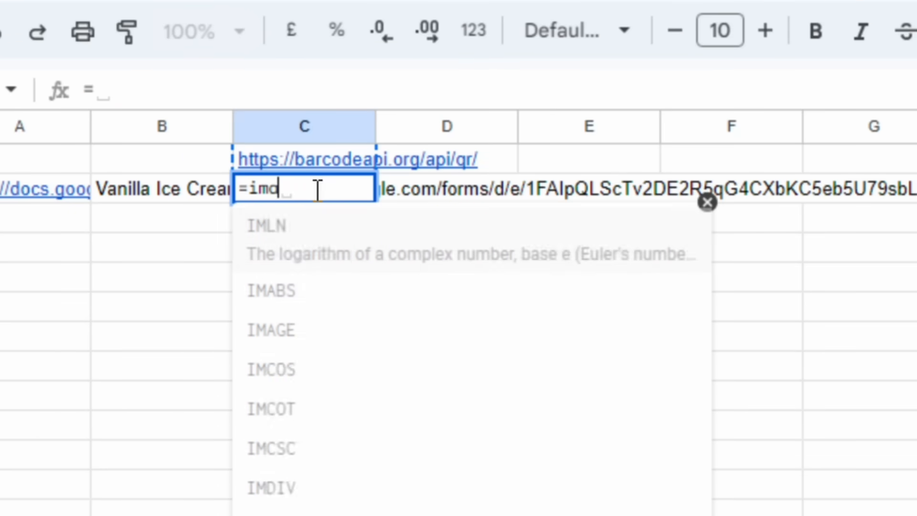
type("ge(")
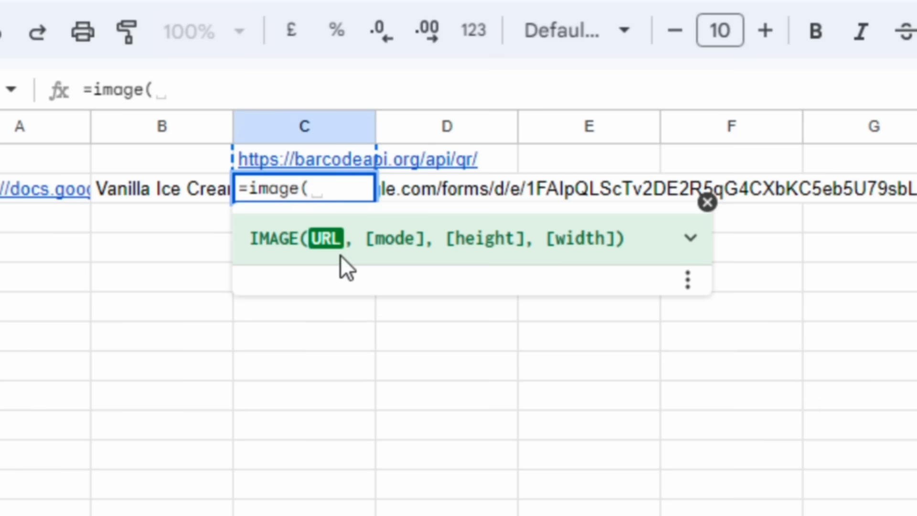
left_click(329, 153)
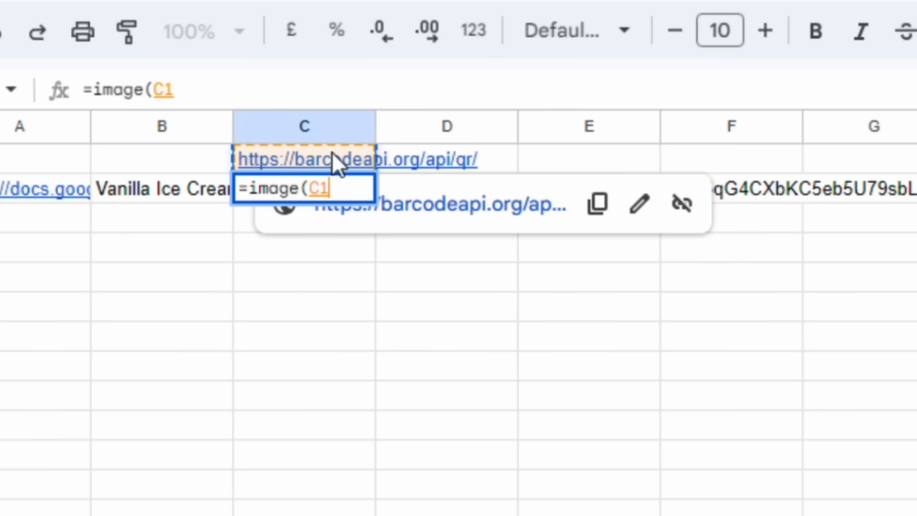
left_click(308, 186)
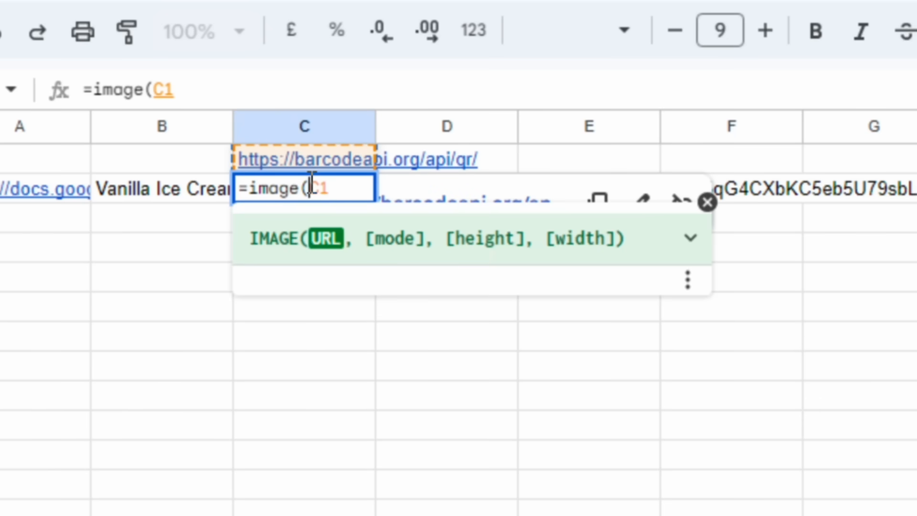
type("$")
left_click(329, 187)
type("$")
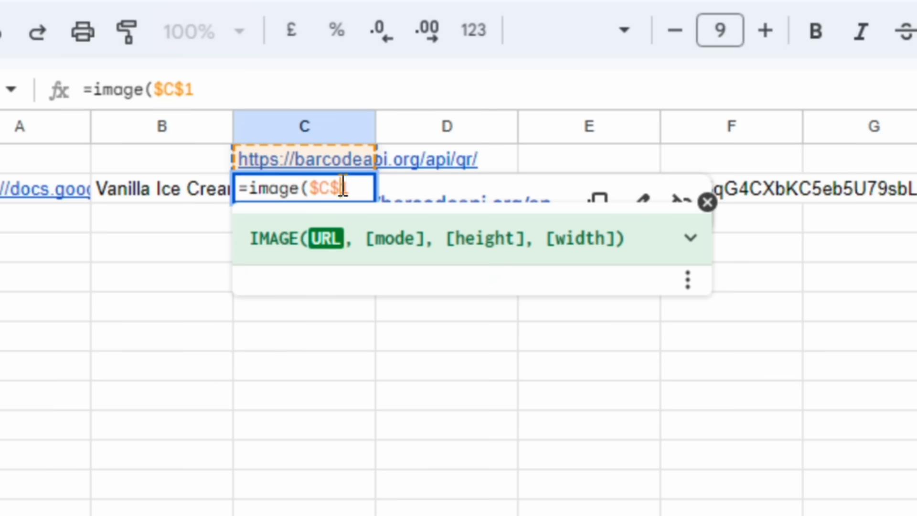
Extend the URL argument of the IMAGE formula in C2 to $C$1&A2&b2, ending it with a comma
left_click(356, 187)
type("&")
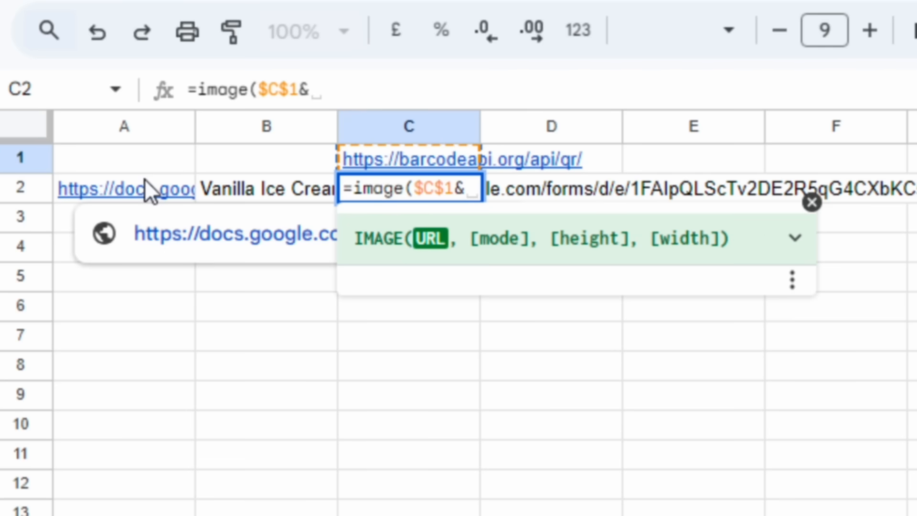
type("A2")
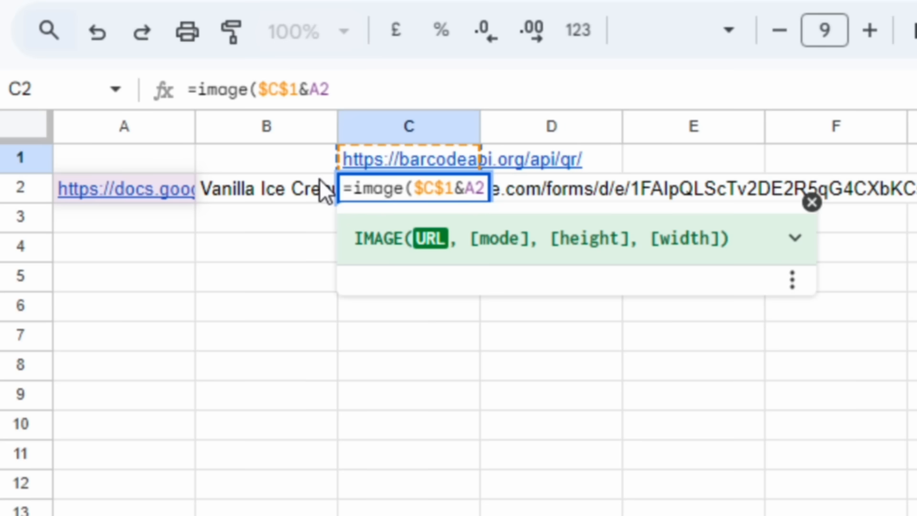
type("&")
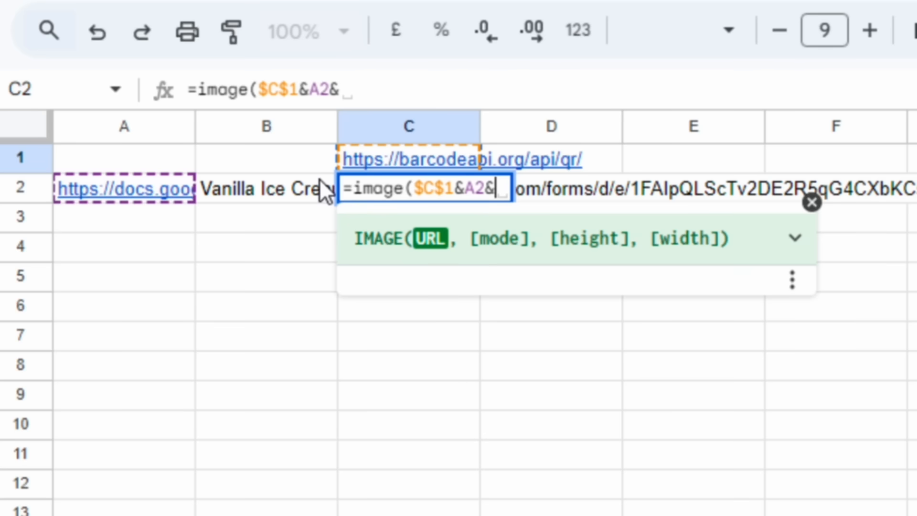
type("b2,")
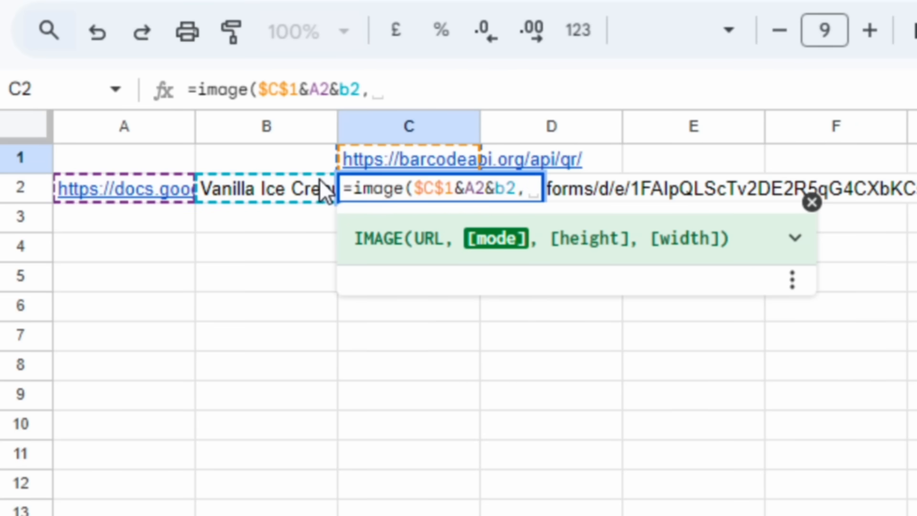
Read the IMAGE argument help and finish the C2 formula with mode 4, height 75 and width 75
left_click(795, 238)
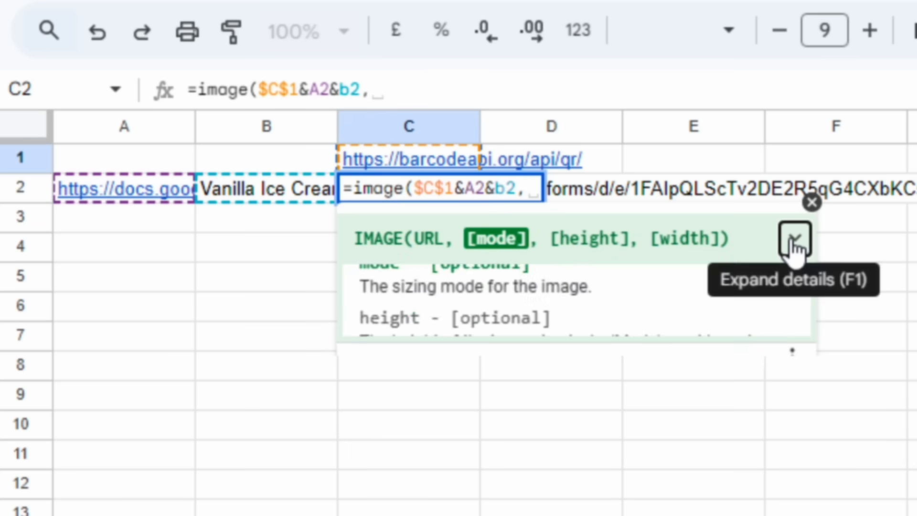
scroll(626, 386, "down", 3)
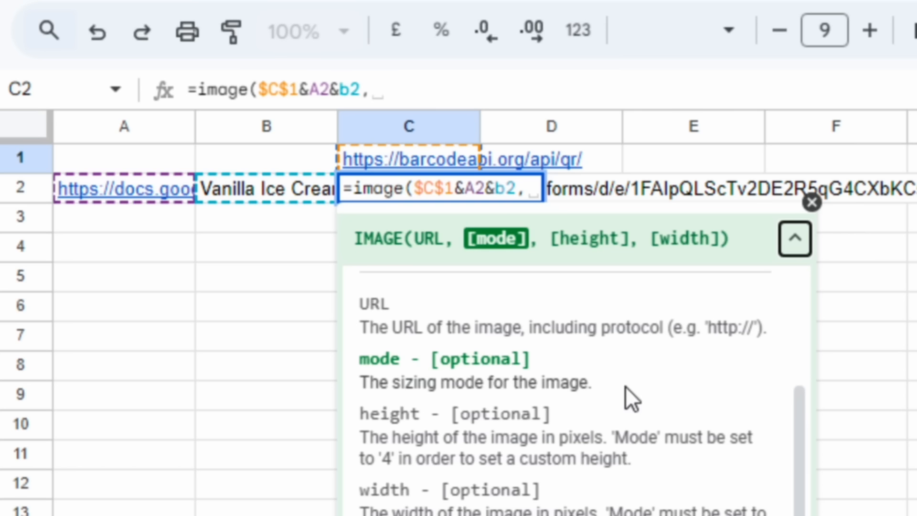
type("4")
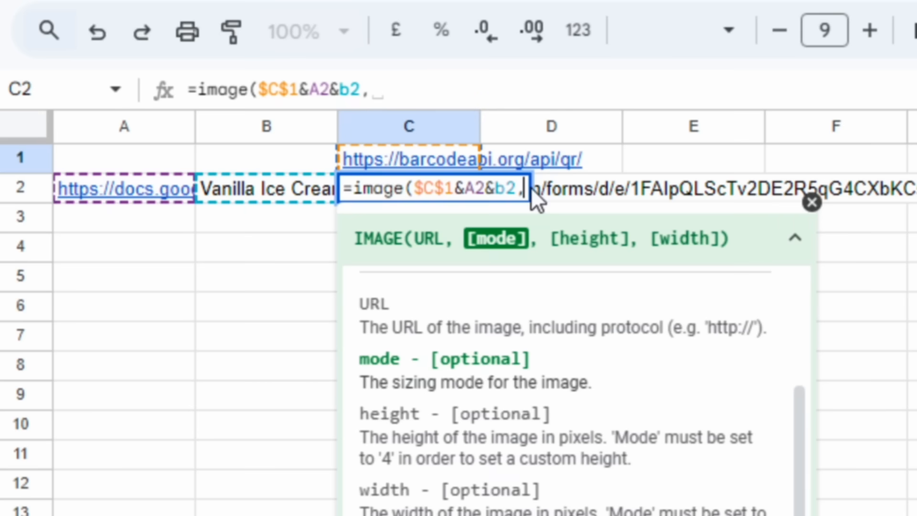
type(",")
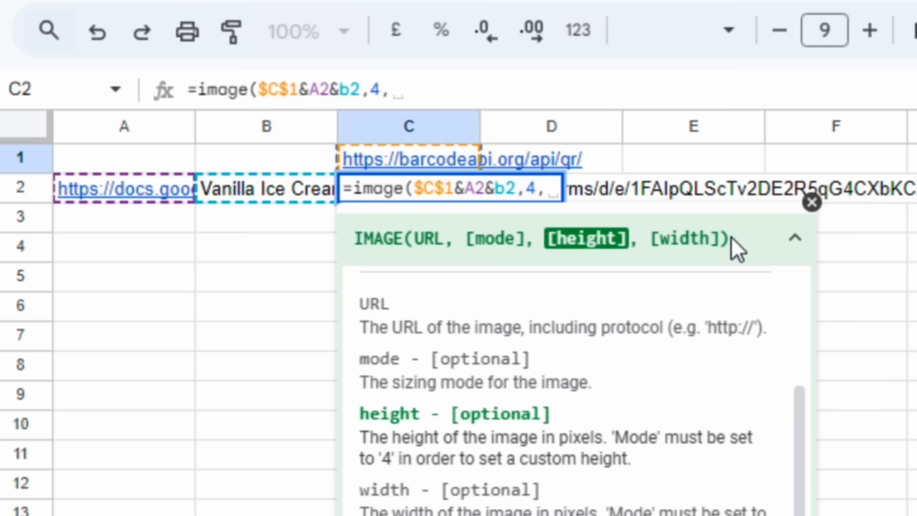
type("75")
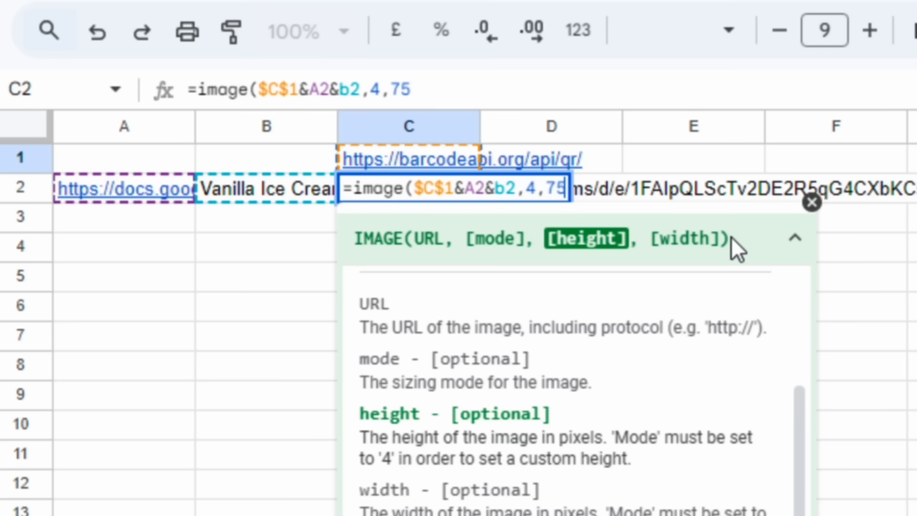
type(",")
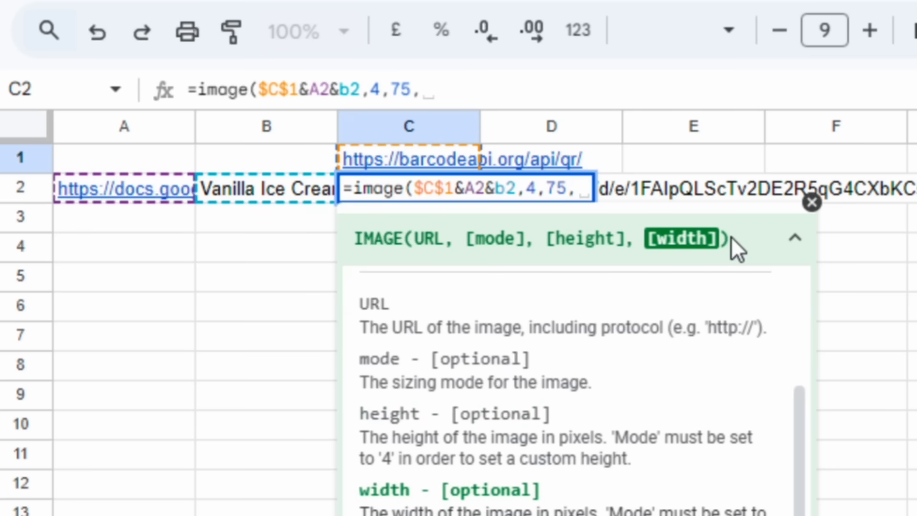
type("75)")
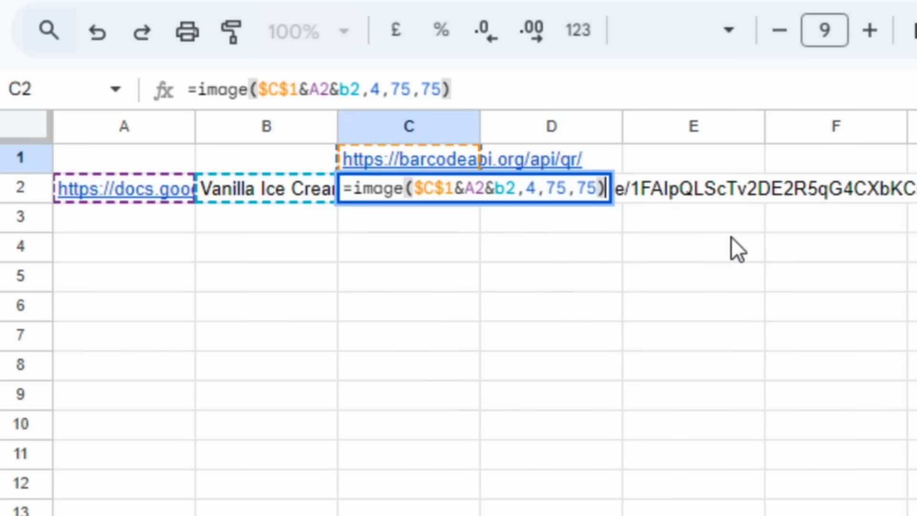
key("Return")
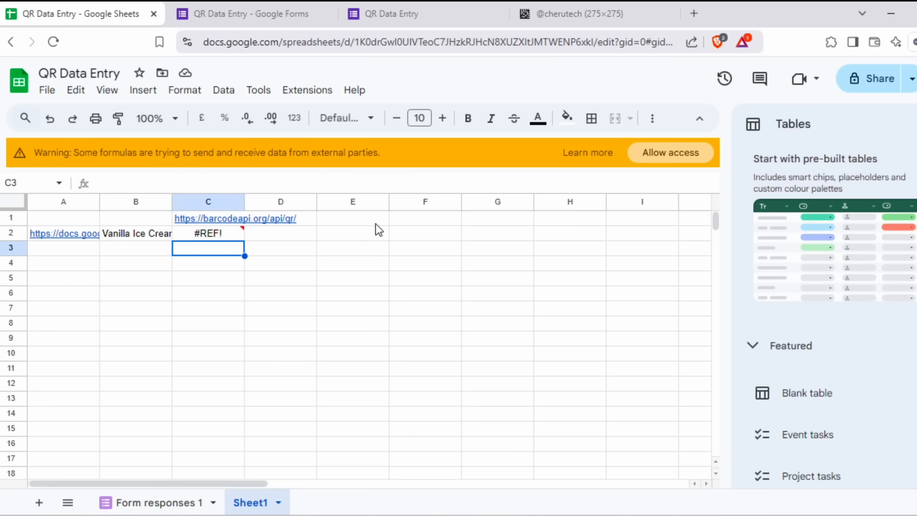
Allow the formulas to access external data and close the Tables side panel
left_click(660, 153)
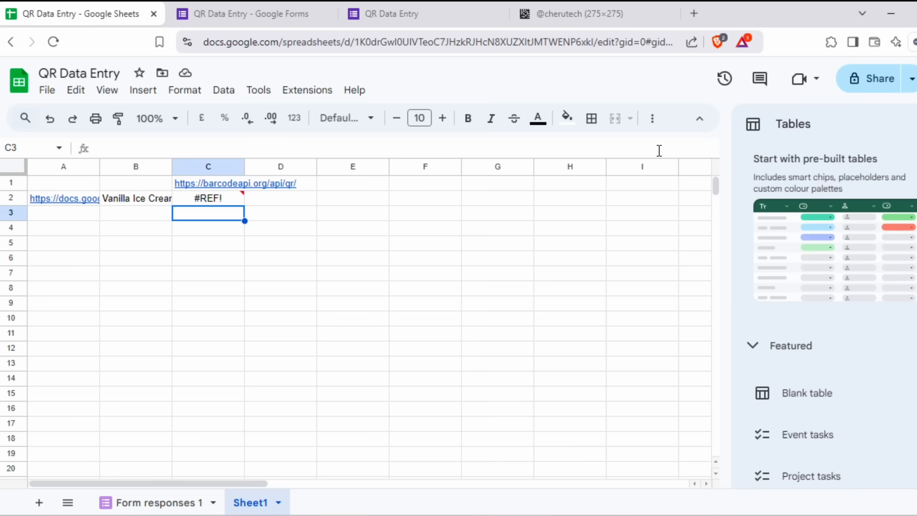
left_click(913, 132)
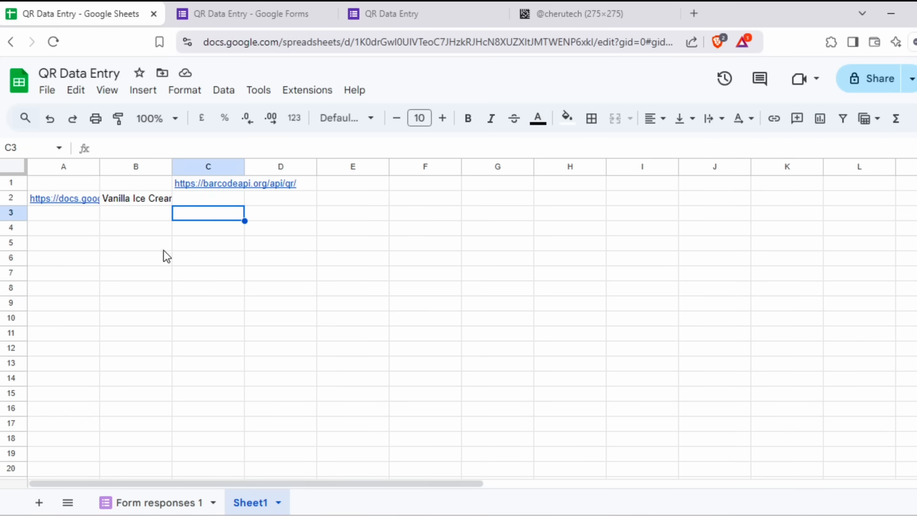
Make row 2 taller and replace the spaces in cell B2 with plus signs, giving Vanilla+Ice+Cream
left_click_drag(12, 206, 14, 237)
left_click(199, 205)
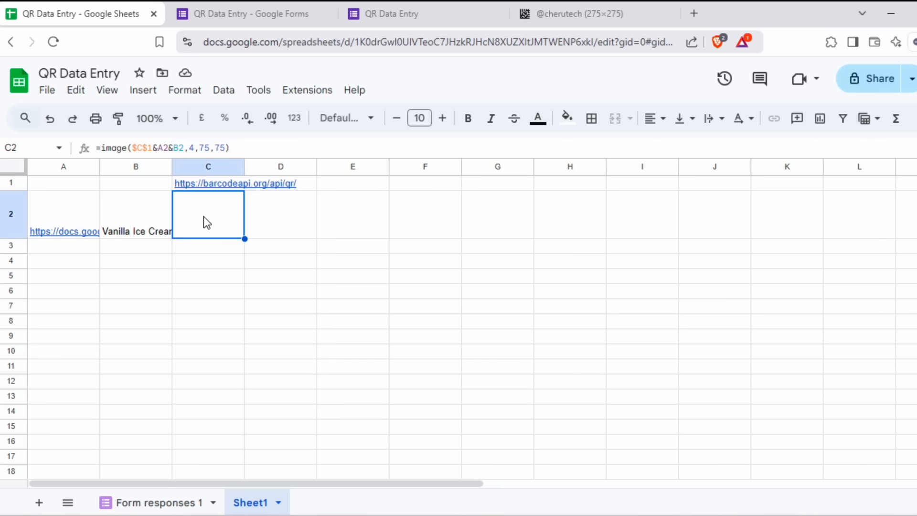
left_click(141, 219)
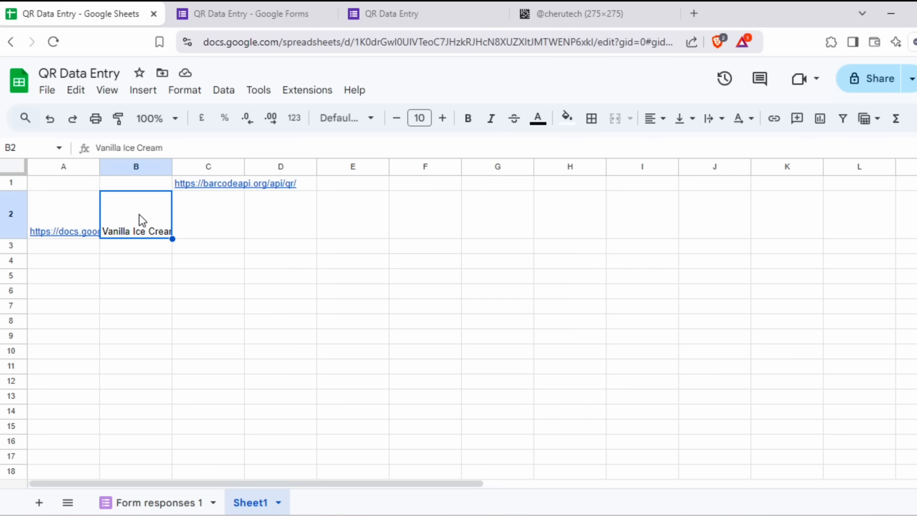
left_click(125, 147)
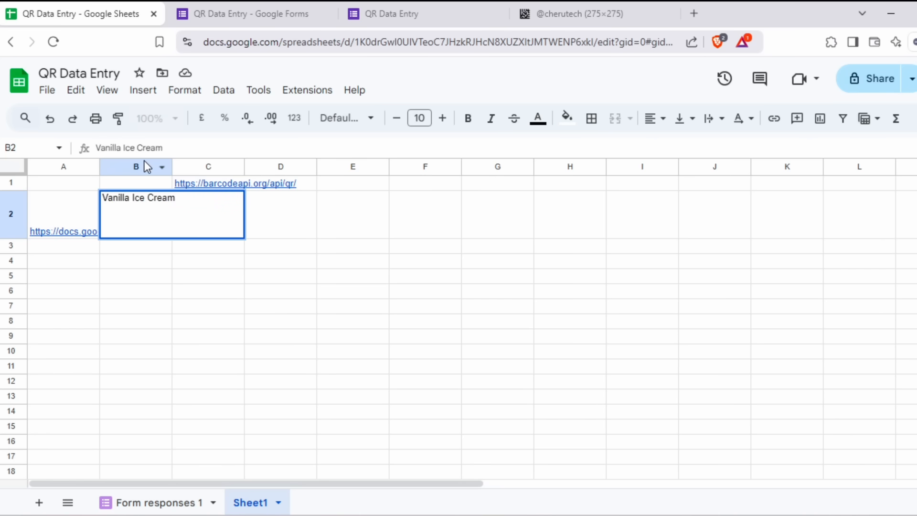
key("BackSpace")
type("+")
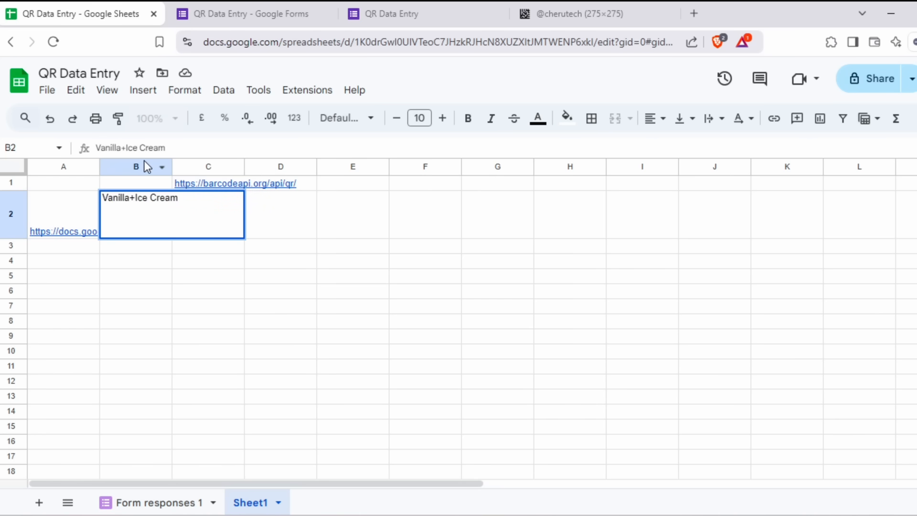
left_click(142, 147)
key("BackSpace")
type("+")
key("Return")
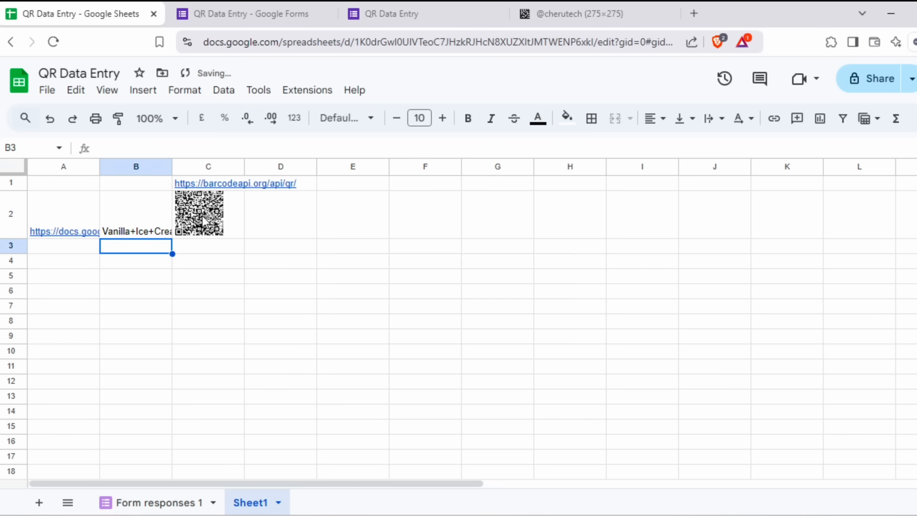
Increase the height of row 2 further and auto-fit column B to its text
left_click(202, 216)
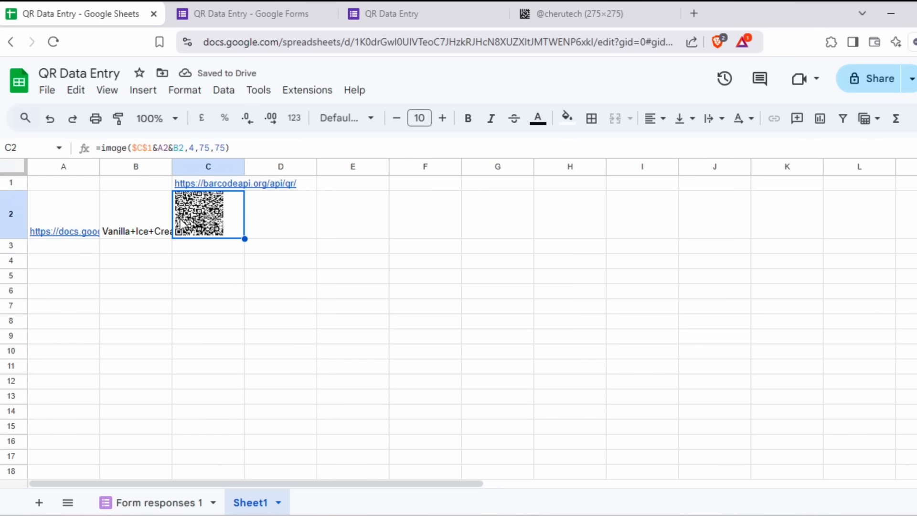
left_click_drag(11, 239, 11, 261)
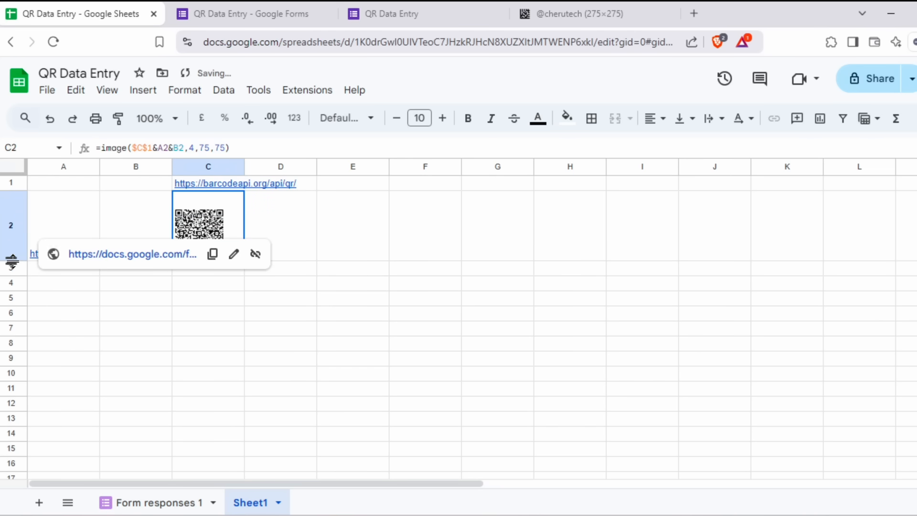
left_click(293, 236)
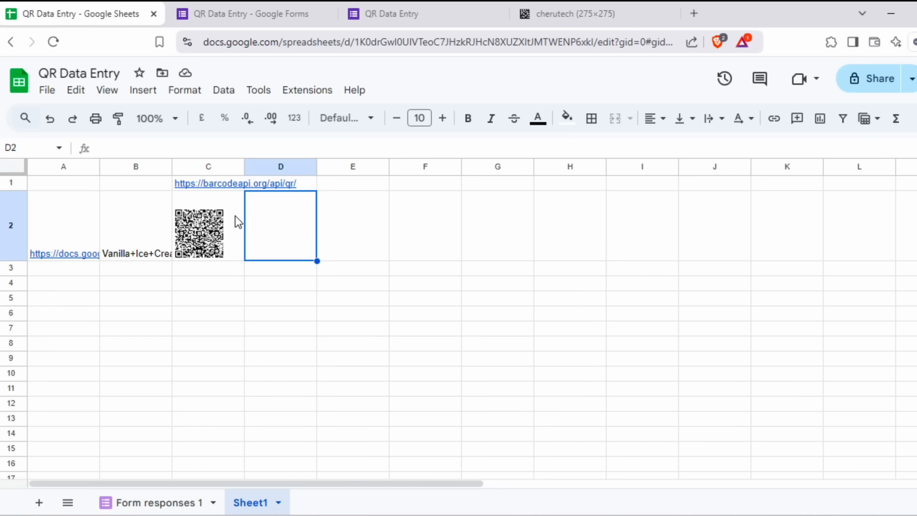
left_click(235, 216)
double_click(172, 167)
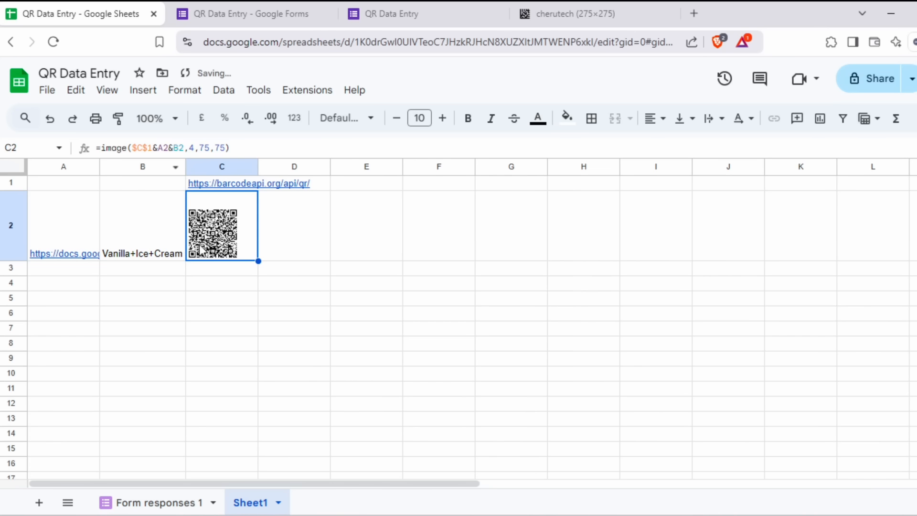
Set both the height and width arguments of the IMAGE formula in C2 to 100
left_click(208, 148)
key("BackSpace")
key("BackSpace")
type("100")
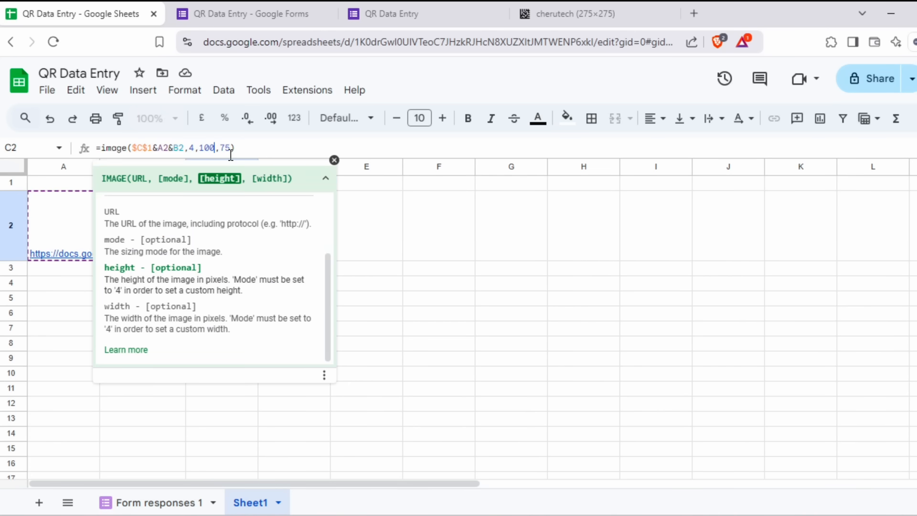
left_click(230, 148)
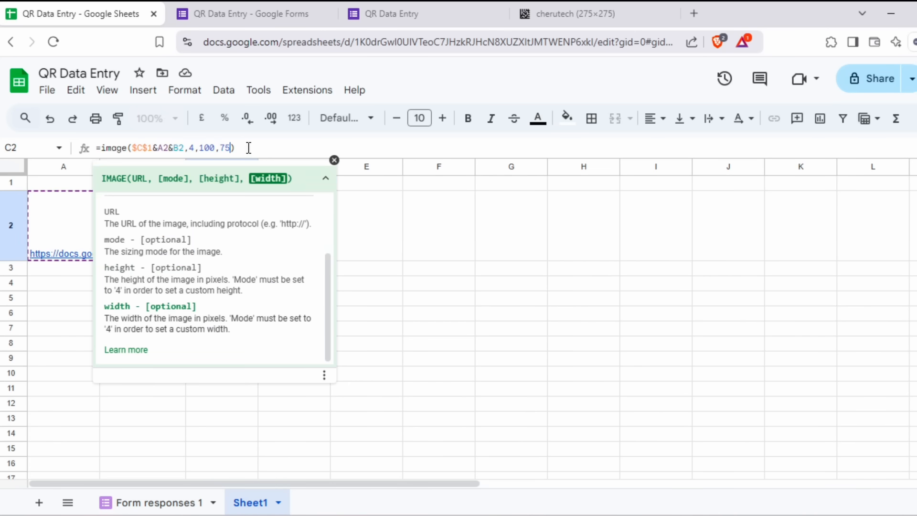
key("BackSpace")
key("BackSpace")
type("100")
key("Return")
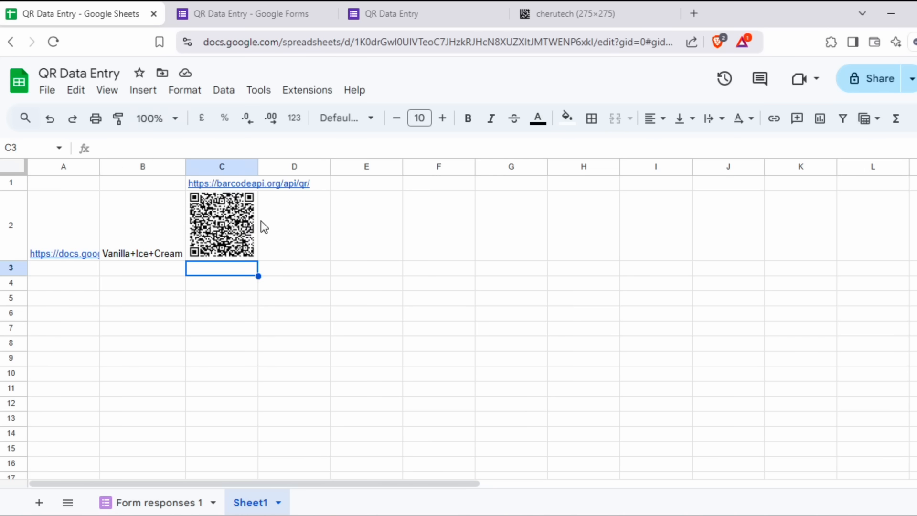
Copy the form response link from A2 into cells A3, A4 and A5
left_click(82, 219)
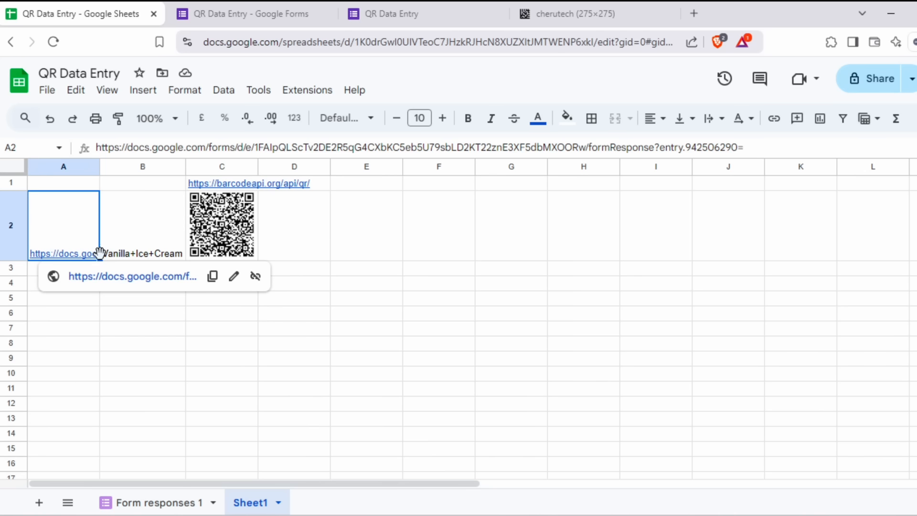
key("ctrl+c")
left_click(47, 268)
key("ctrl+v")
key("Down")
key("ctrl+v")
key("Down")
key("ctrl+v")
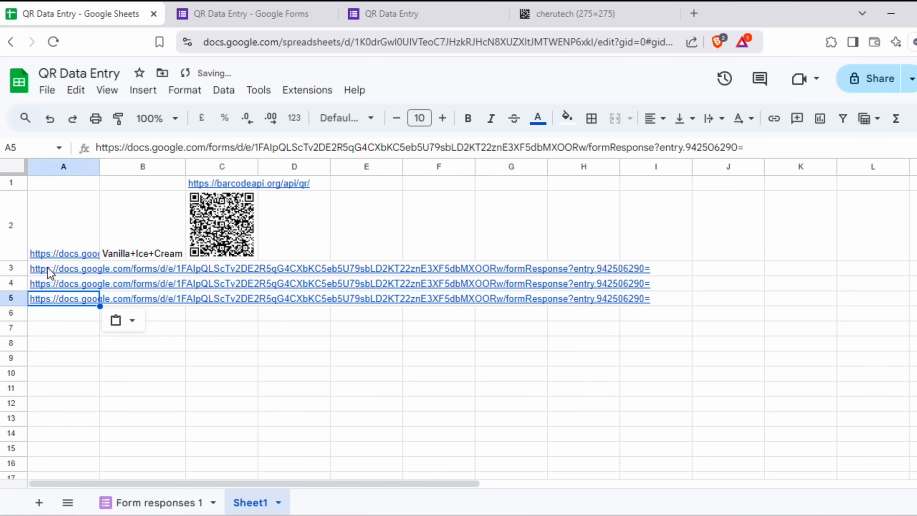
Enter Chocolate+Ice+Cream, Banana+Ice+Cream and Pekan+Ice+Cream in cells B3 to B5
key("Up")
key("Up")
key("Right")
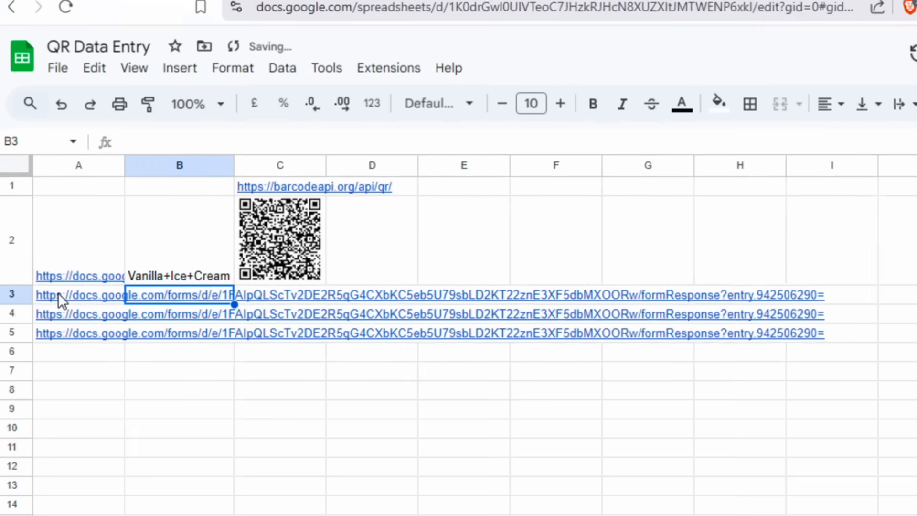
type("Chocolate+Ice+Cream")
key("Return")
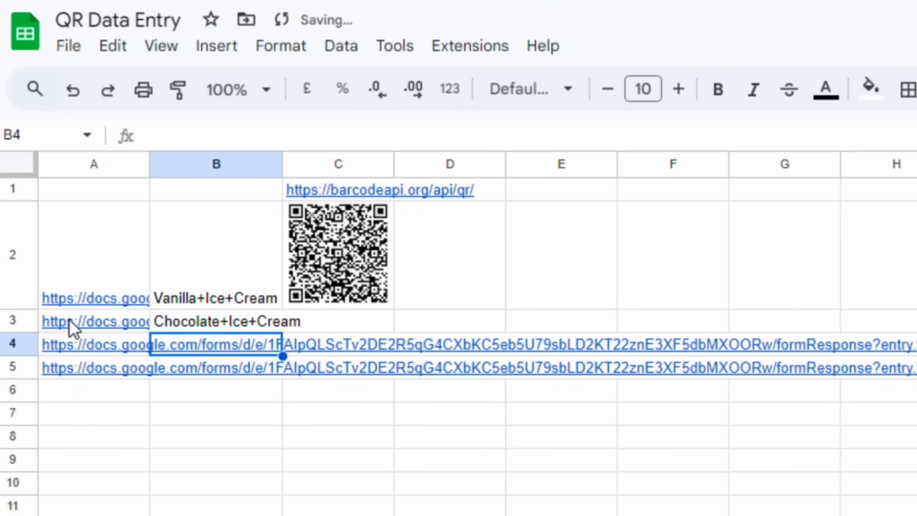
type("Banana+Ice+Cream")
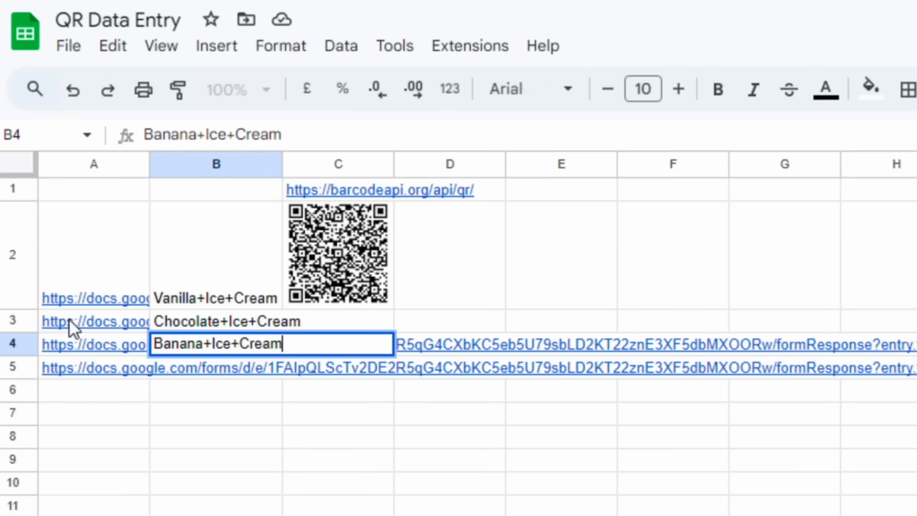
key("Return")
type("Pekan+Ice+Cream")
key("Return")
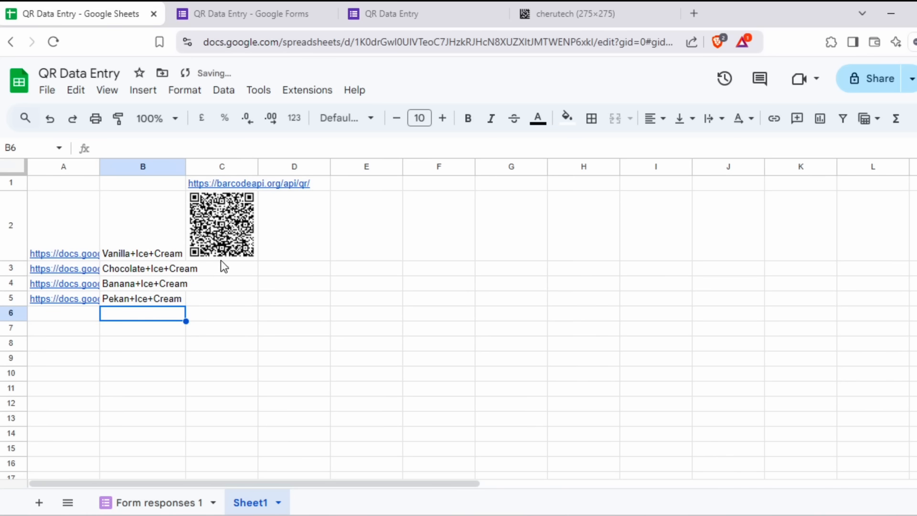
Fill the QR code formula from C2 down to C5 and enlarge rows 3 to 5 to fit the full codes
left_click(381, 304)
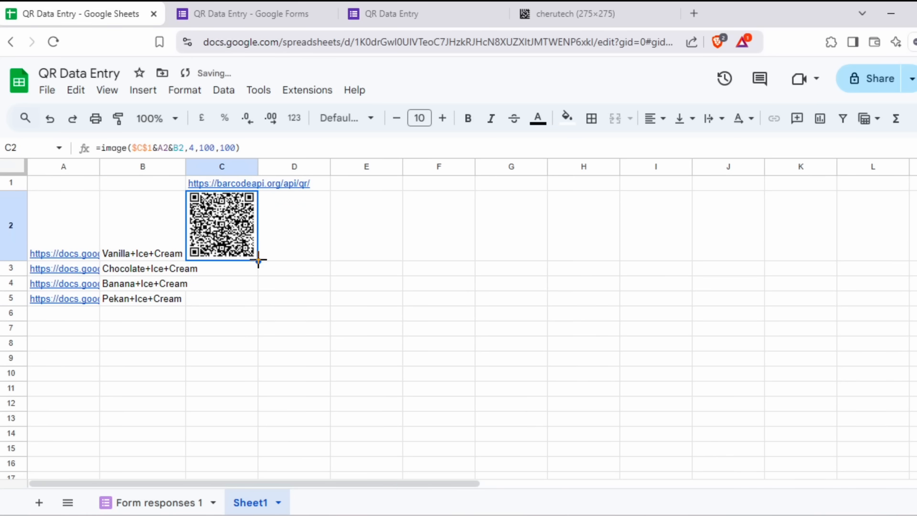
left_click_drag(258, 261, 260, 302)
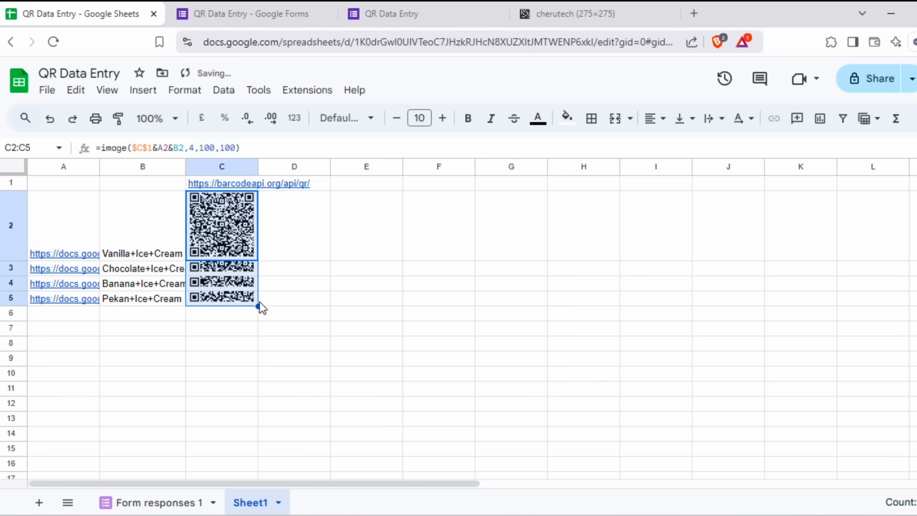
left_click_drag(10, 275, 11, 310)
scroll(10, 417, "down", 3)
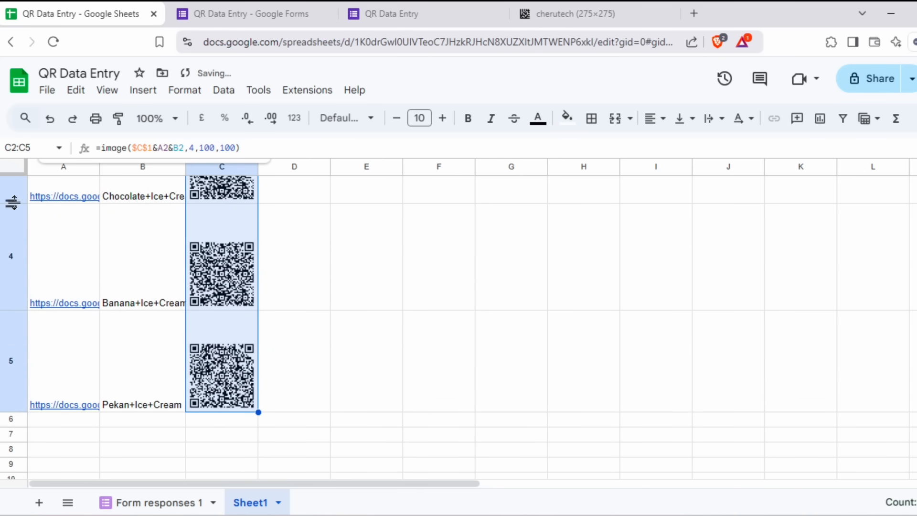
left_click_drag(14, 203, 14, 225)
left_click(341, 253)
scroll(327, 248, "down", 5)
scroll(325, 248, "up", 7)
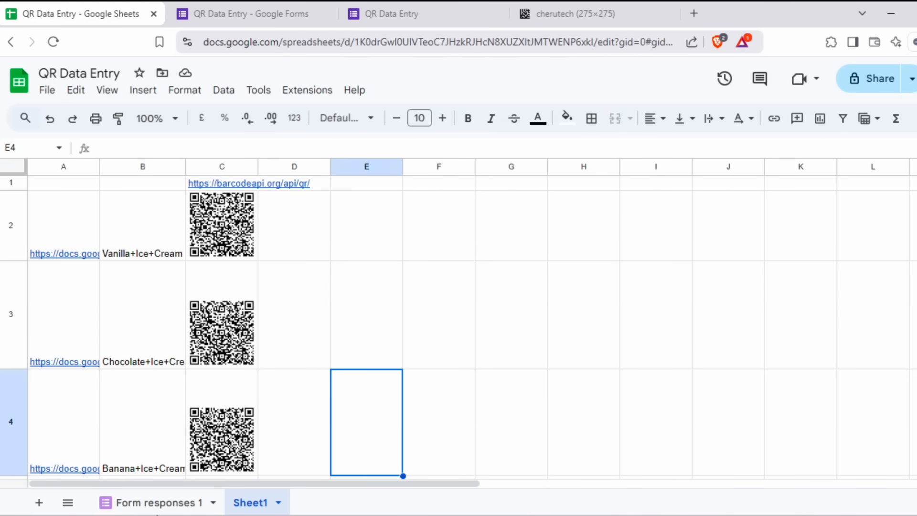
Check the Form responses 1 sheet for newly scanned entries, returning to the QR codes in Sheet1 in between
left_click(155, 506)
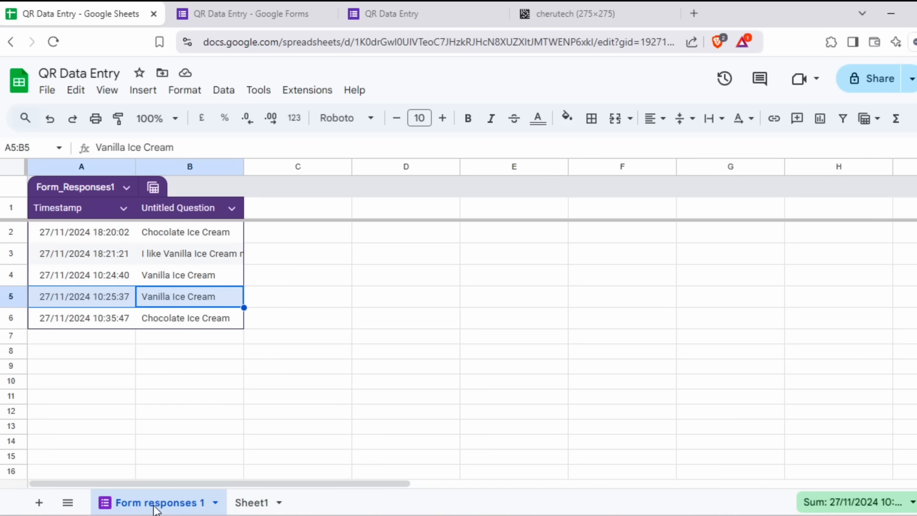
left_click(190, 320)
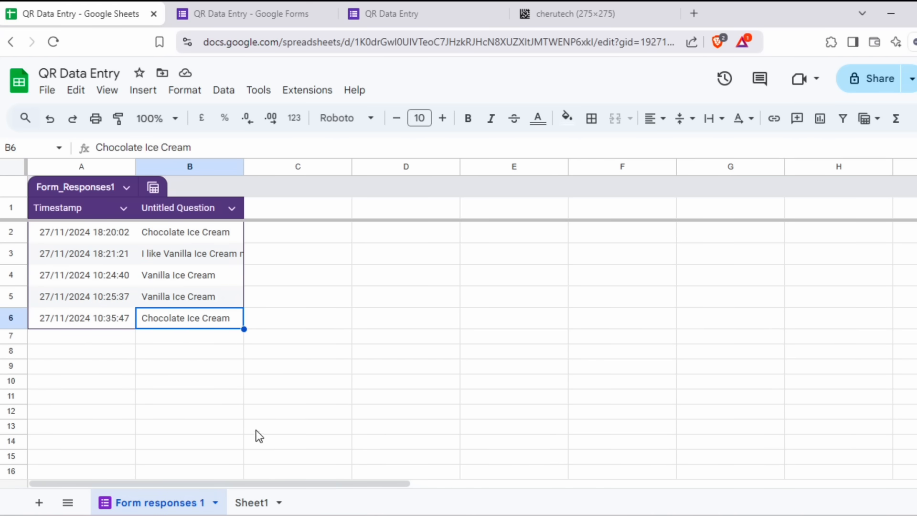
left_click(253, 502)
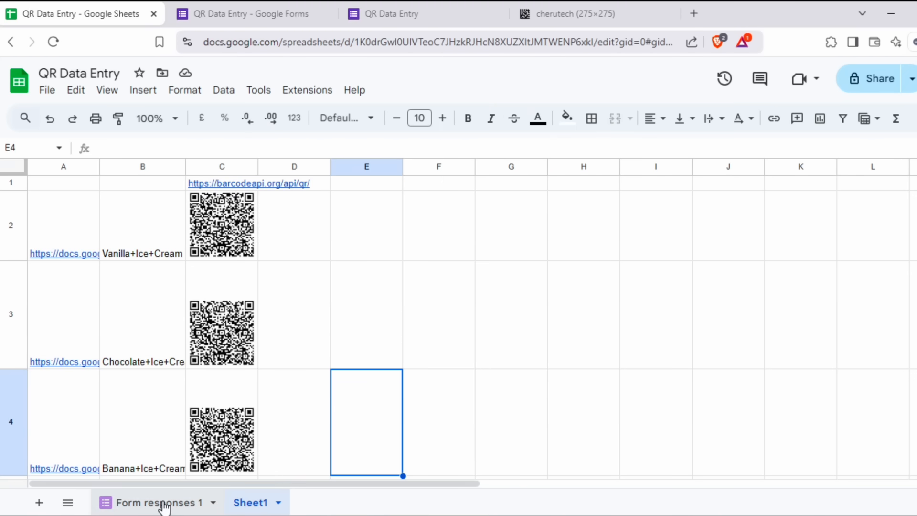
left_click(164, 505)
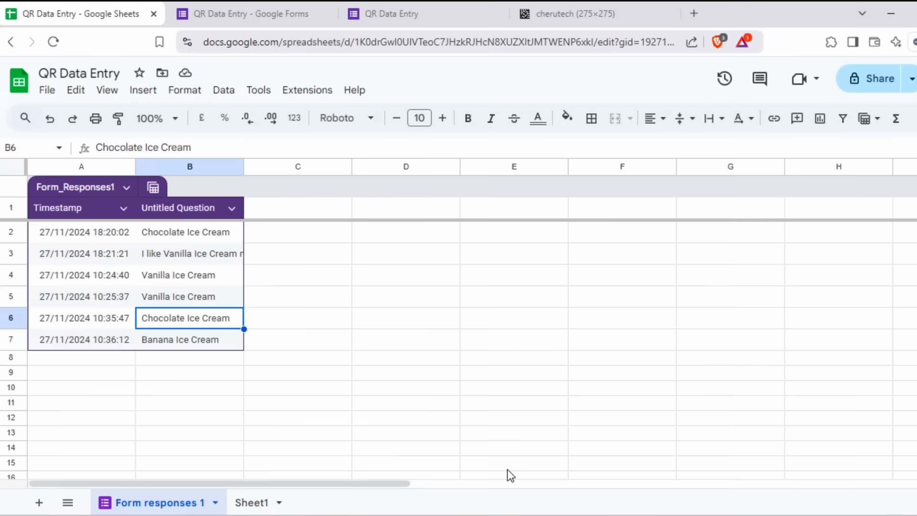
Publish the entire document to the web as a web page with automatic republishing, and confirm the publication
left_click(47, 90)
mouse_move(113, 226)
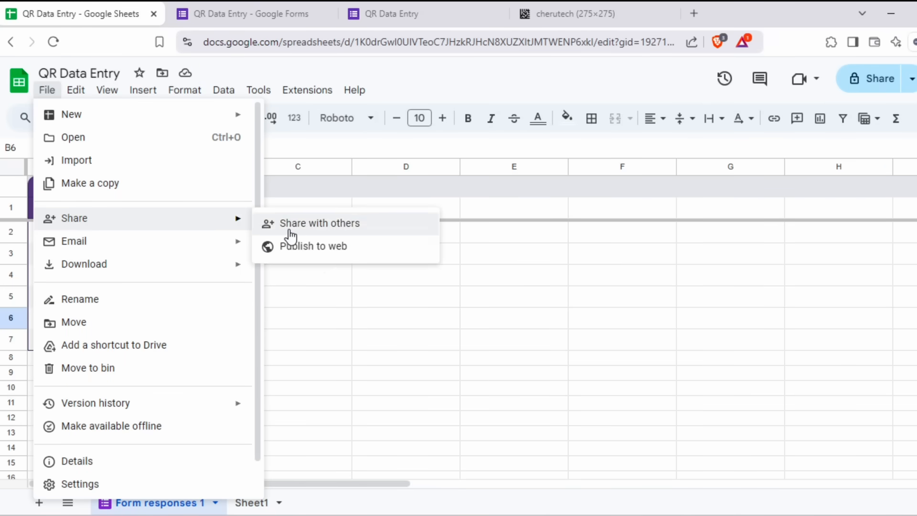
left_click(310, 248)
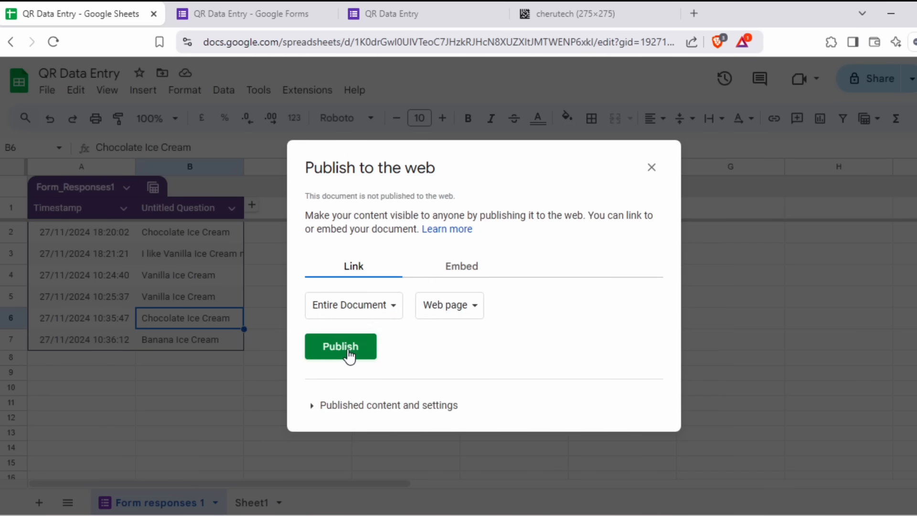
left_click(312, 409)
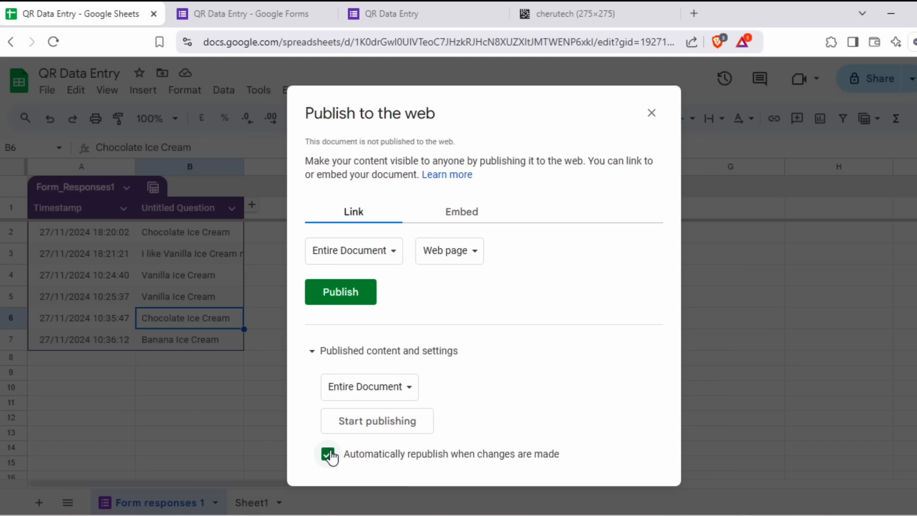
left_click(356, 422)
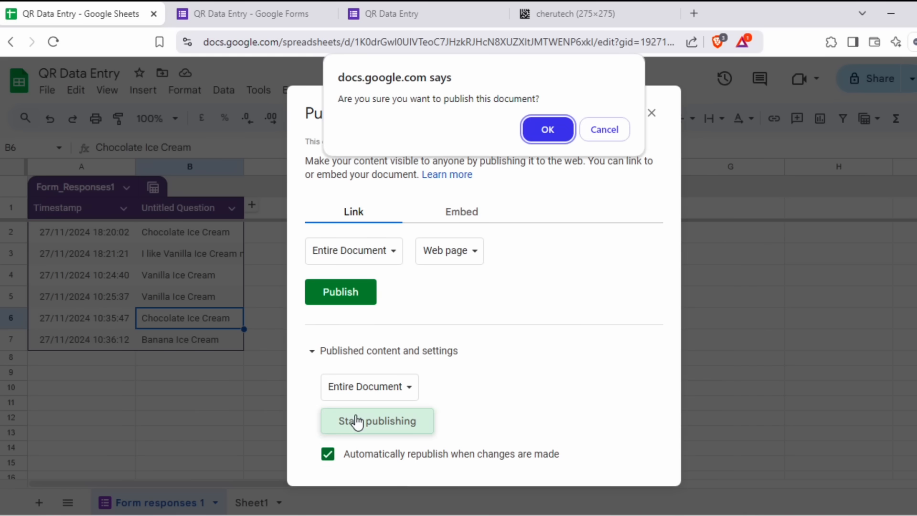
left_click(542, 129)
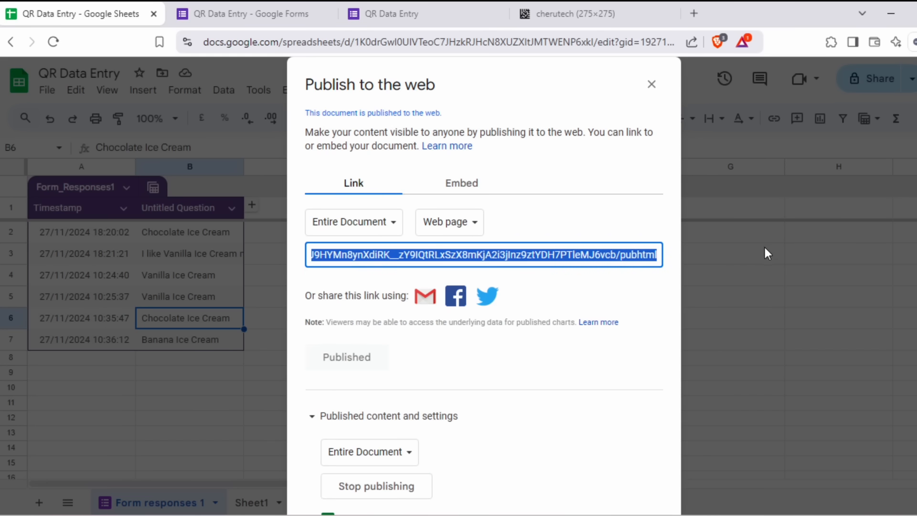
Open the published spreadsheet link in a new browser tab
left_click(608, 38)
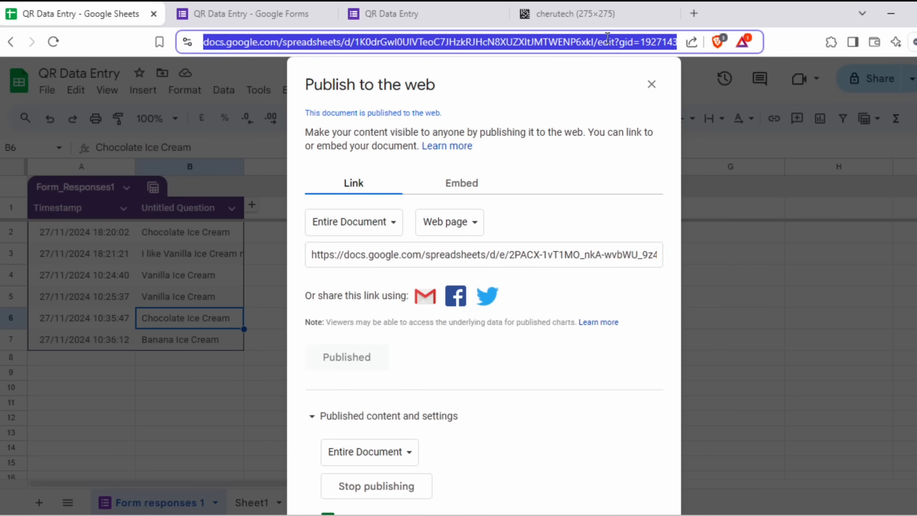
key("ctrl+t")
key("ctrl+v")
key("Return")
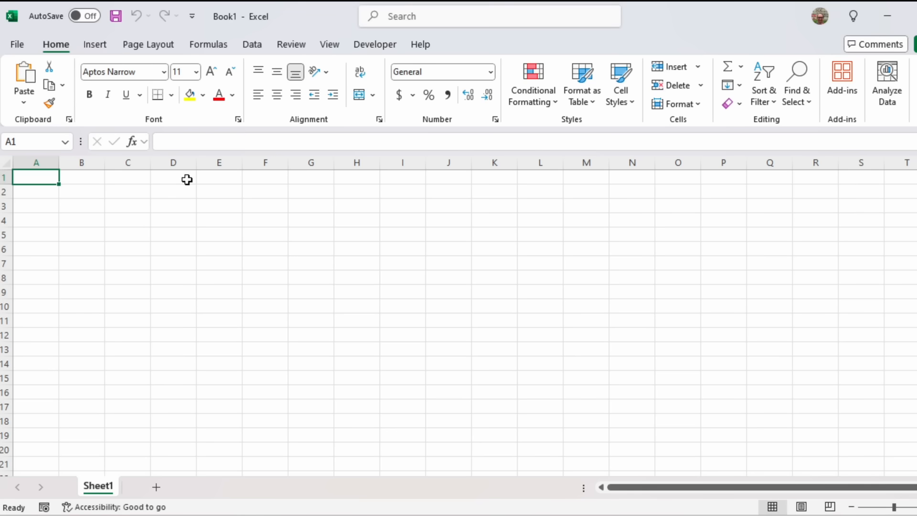
Start a From Web data import using the basic option and the published spreadsheet's link as the URL
left_click(252, 45)
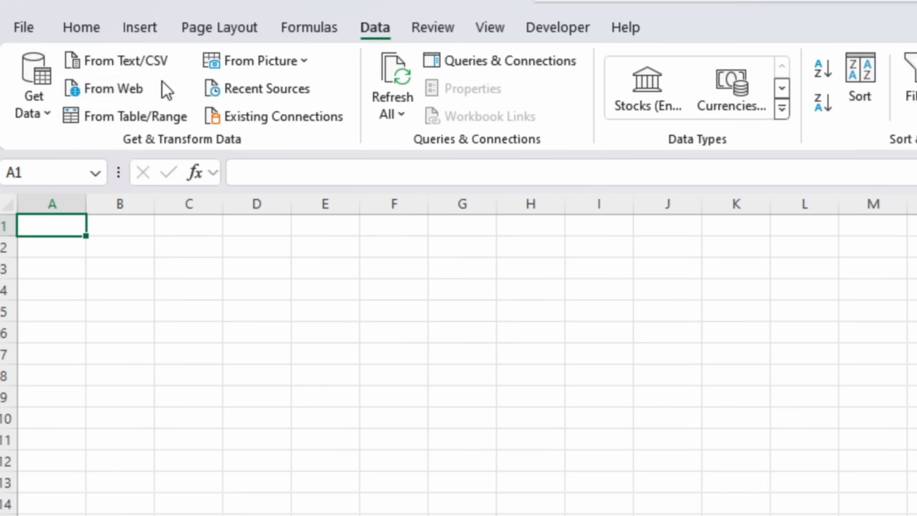
left_click(31, 109)
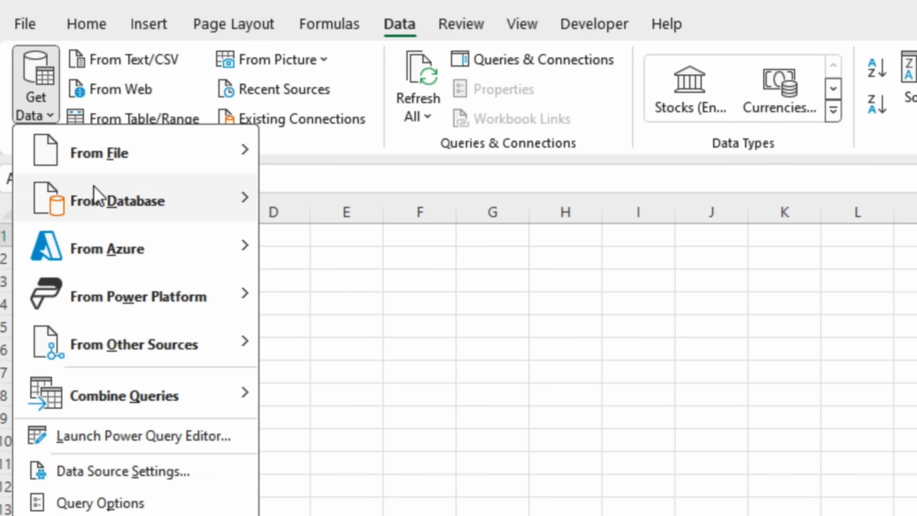
mouse_move(122, 344)
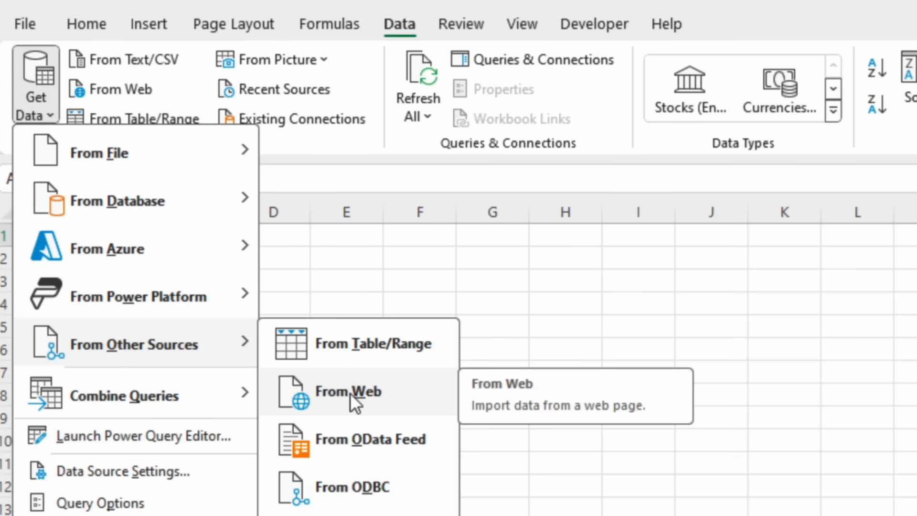
left_click(117, 88)
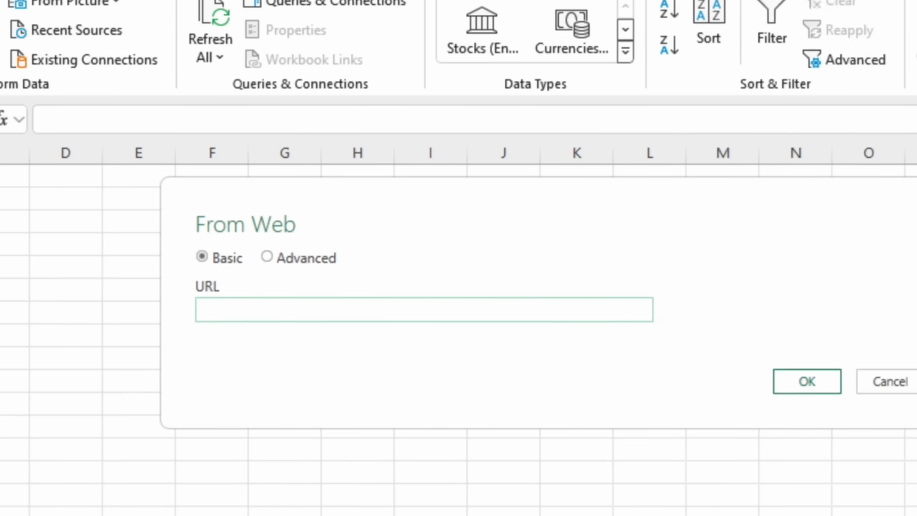
key("ctrl+v")
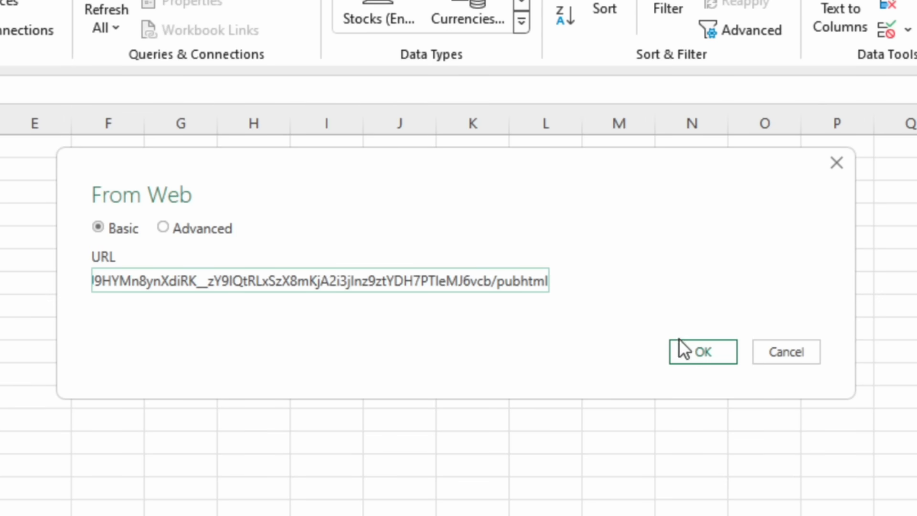
left_click(688, 351)
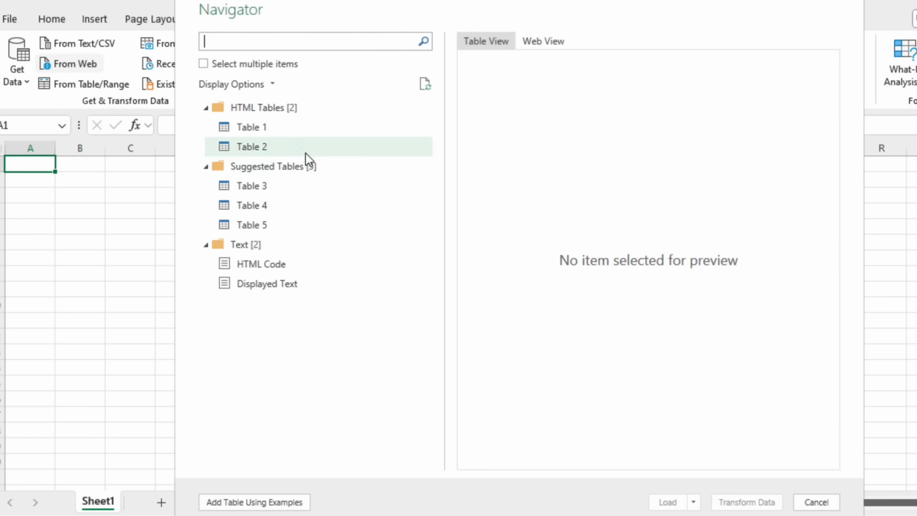
Preview Table 1 and Table 2 from the published page, and open Table 1 for transformation in Power Query
left_click(253, 128)
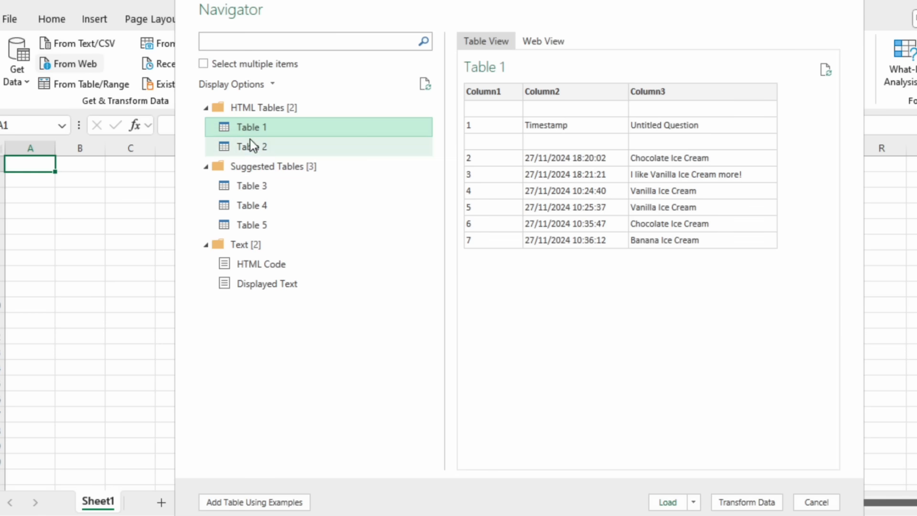
left_click(253, 149)
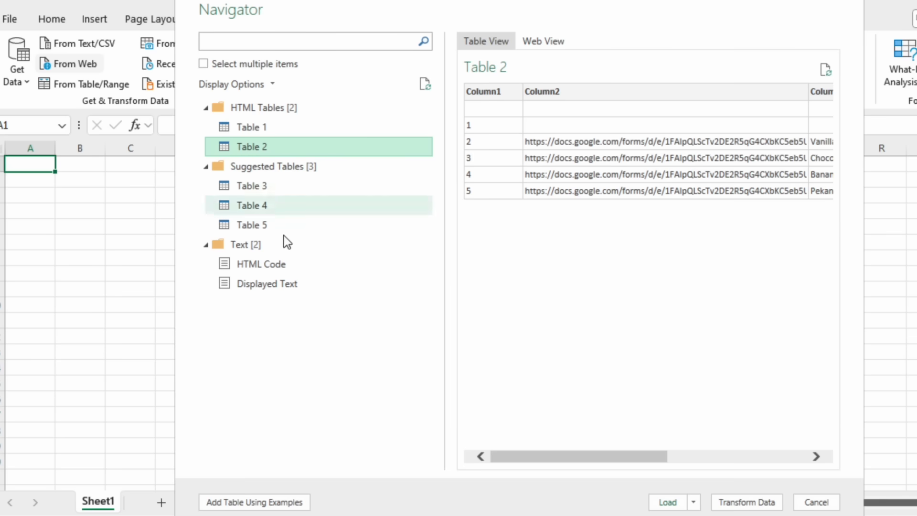
mouse_move(537, 459)
left_mouse_down()
mouse_move(698, 483)
mouse_move(538, 473)
left_mouse_up()
left_click(262, 130)
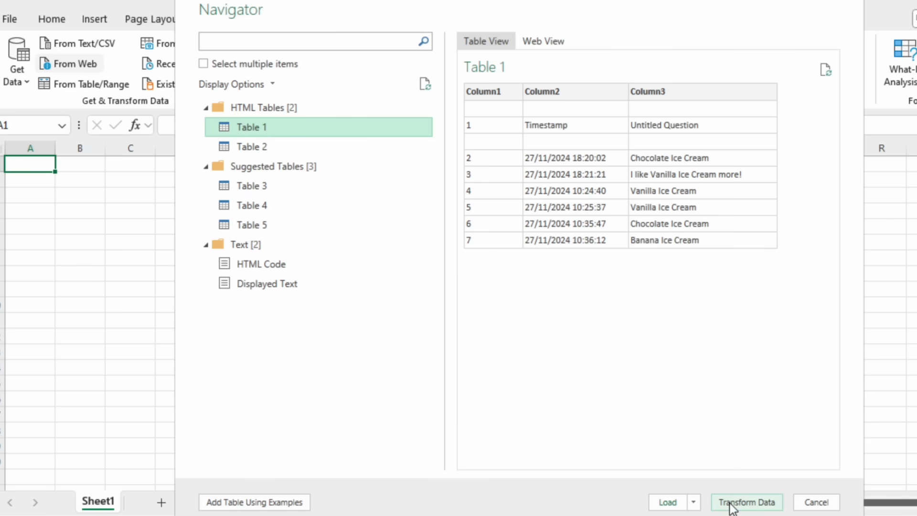
left_click(747, 503)
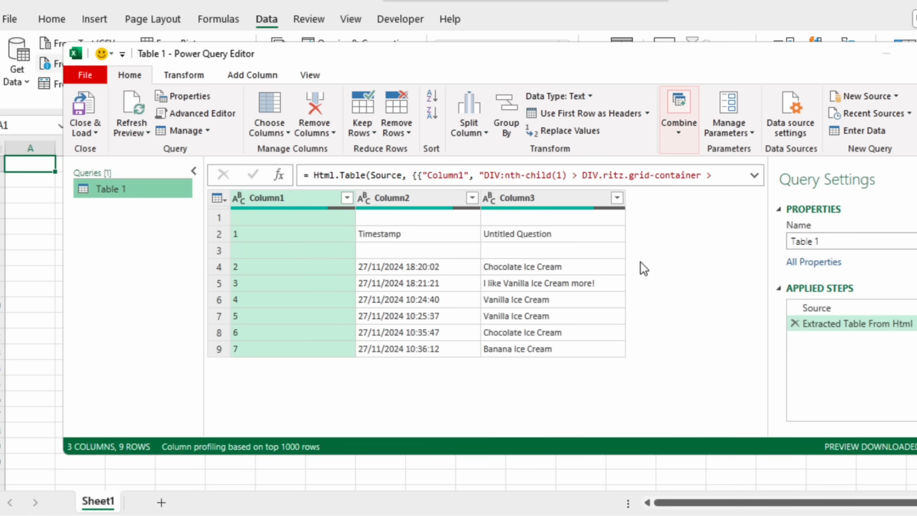
Remove Column1 from the query and filter the blank rows out of Column2
right_click(293, 202)
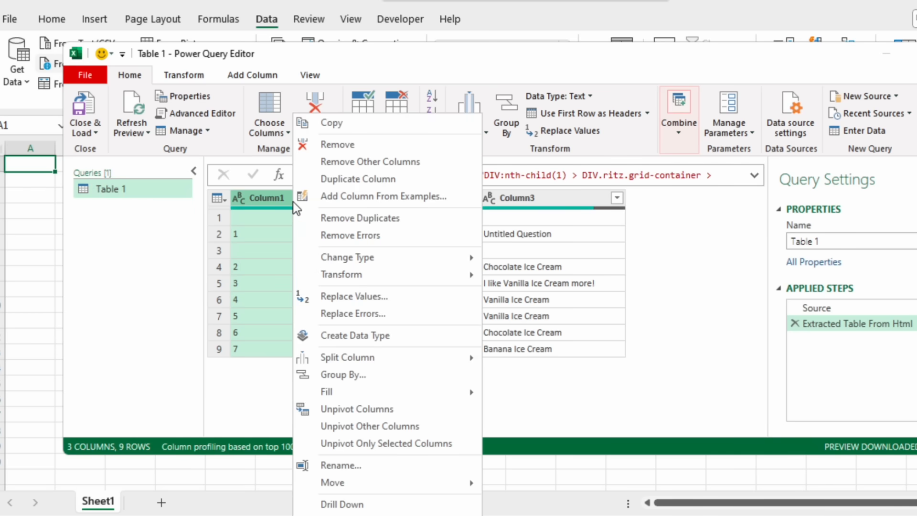
left_click(326, 143)
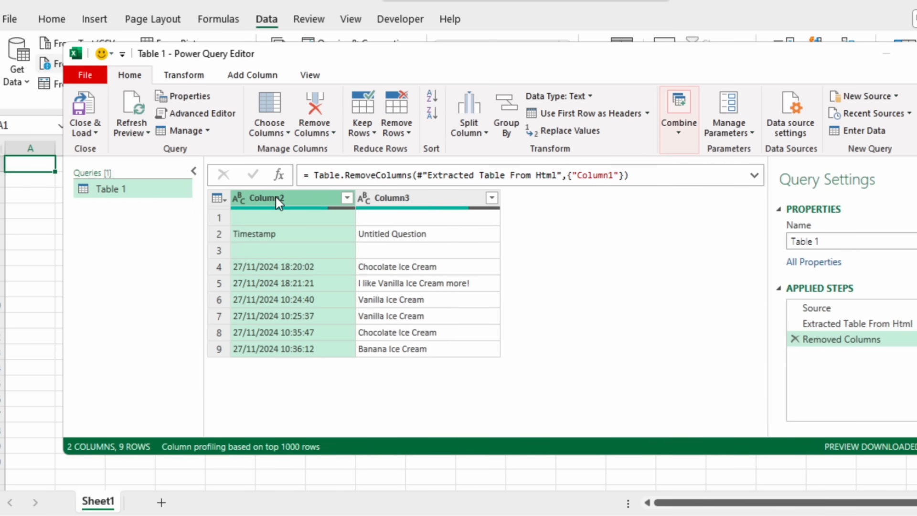
left_click(347, 198)
left_click(126, 376)
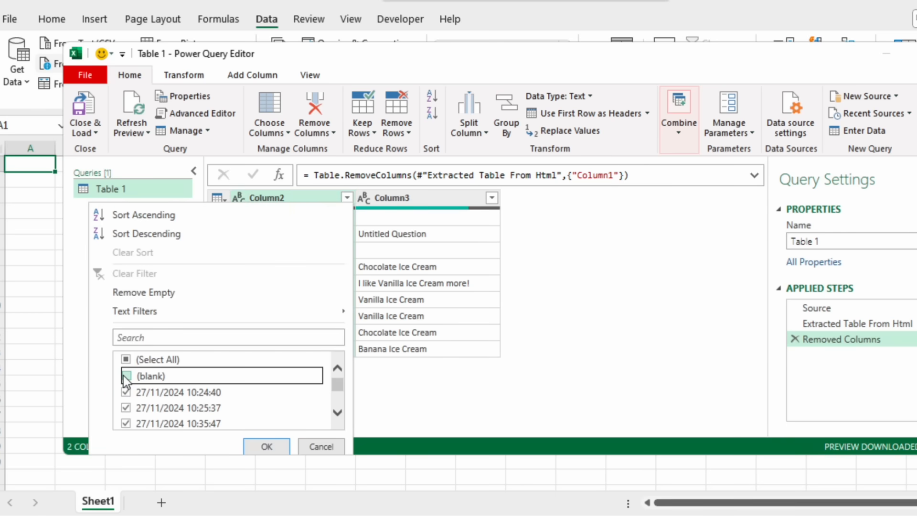
left_click(258, 444)
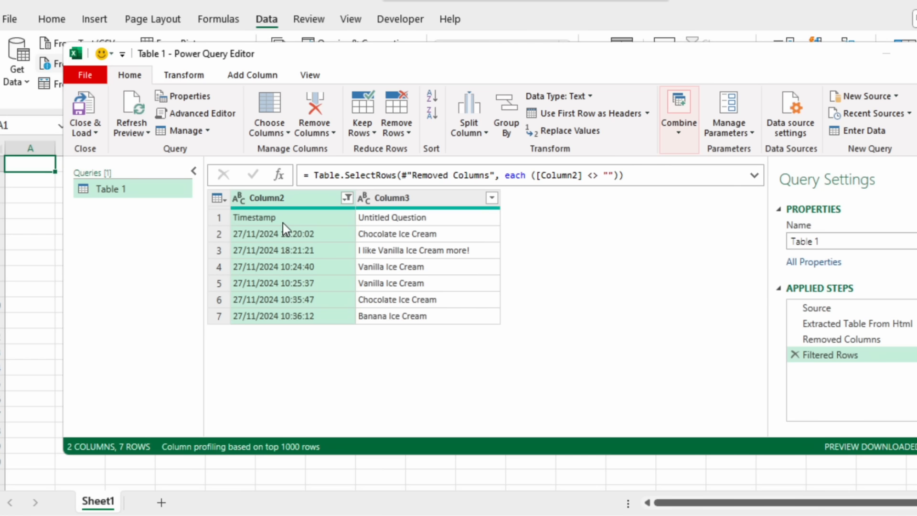
Use the first row of the query table as its column headers
left_click(223, 202)
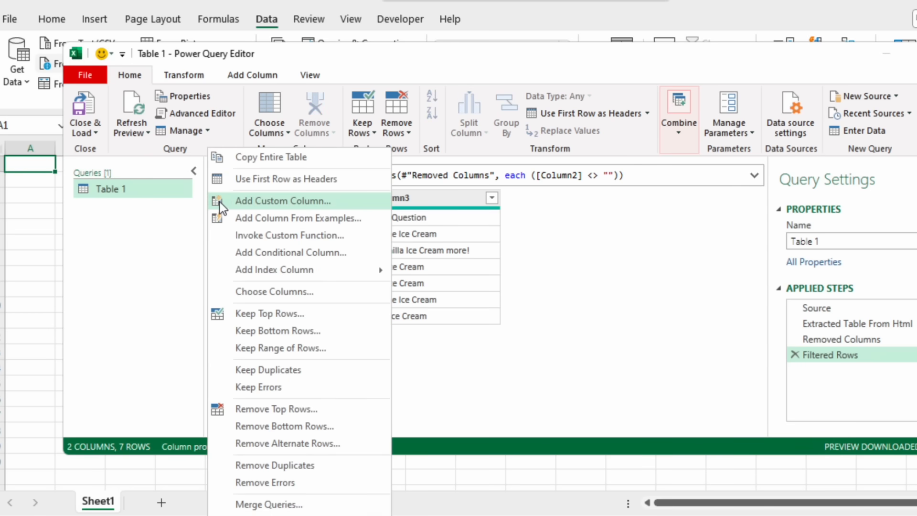
left_click(245, 182)
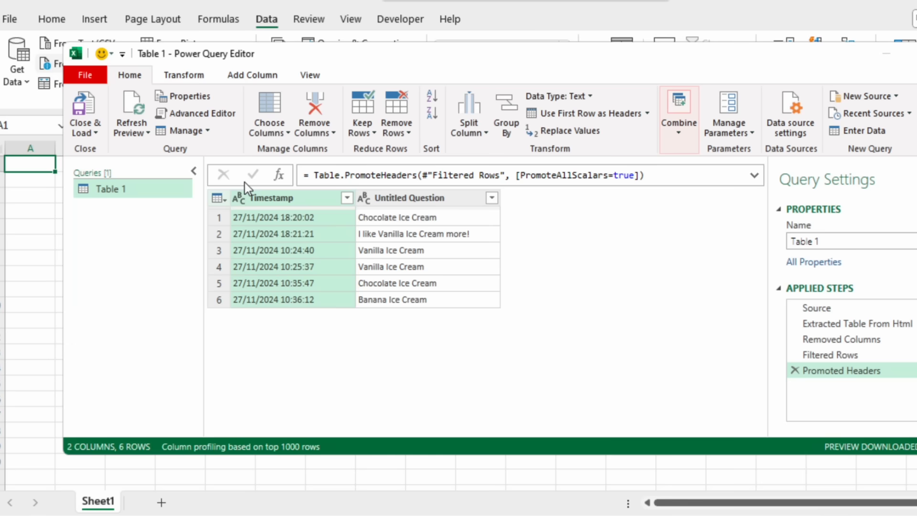
Rename the query as QR Data Entry and load it into the workbook
left_click(843, 242)
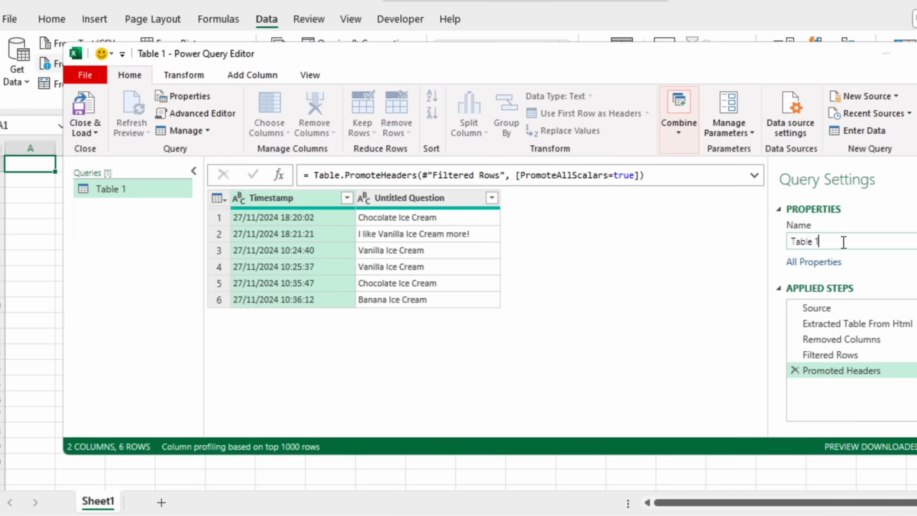
left_click_drag(822, 241, 784, 237)
type("QR Data Entry")
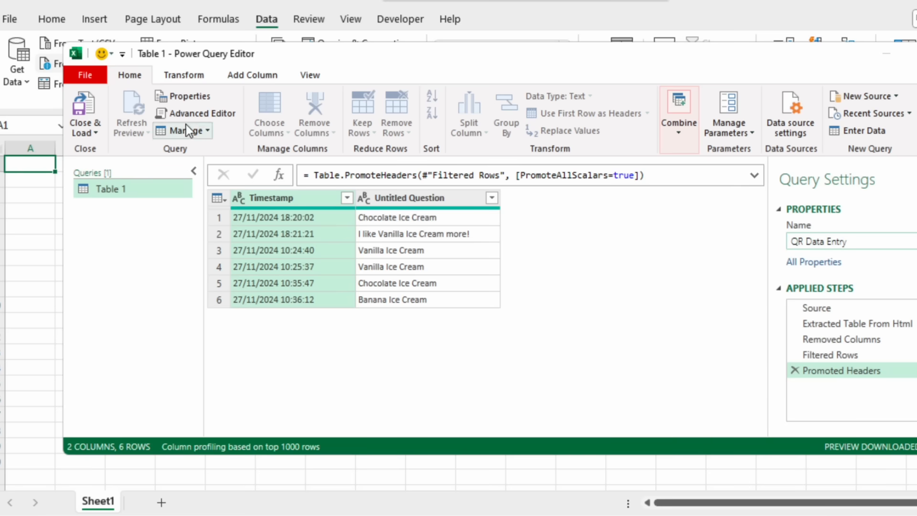
left_click(84, 107)
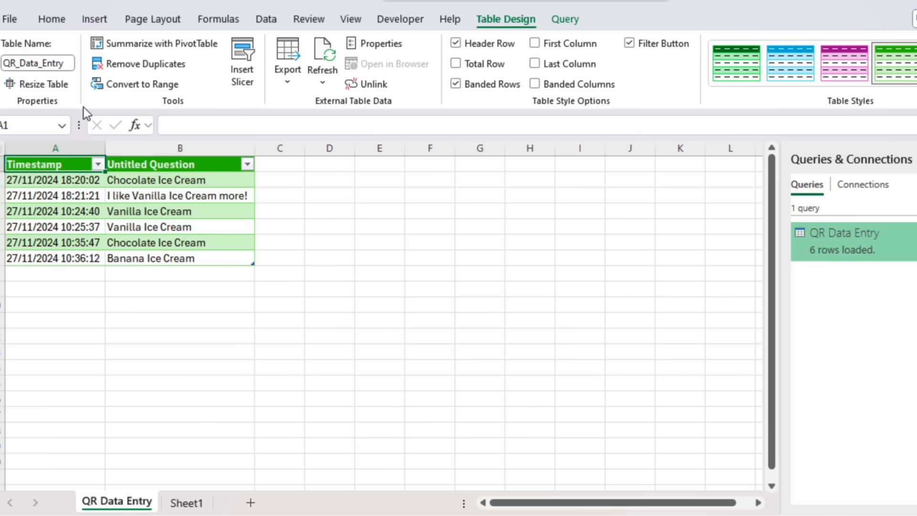
Switch to the QR Data Entry spreadsheet in the browser, close the publishing dialog and show the QR codes on Sheet1
left_click(676, 515)
left_click(632, 502)
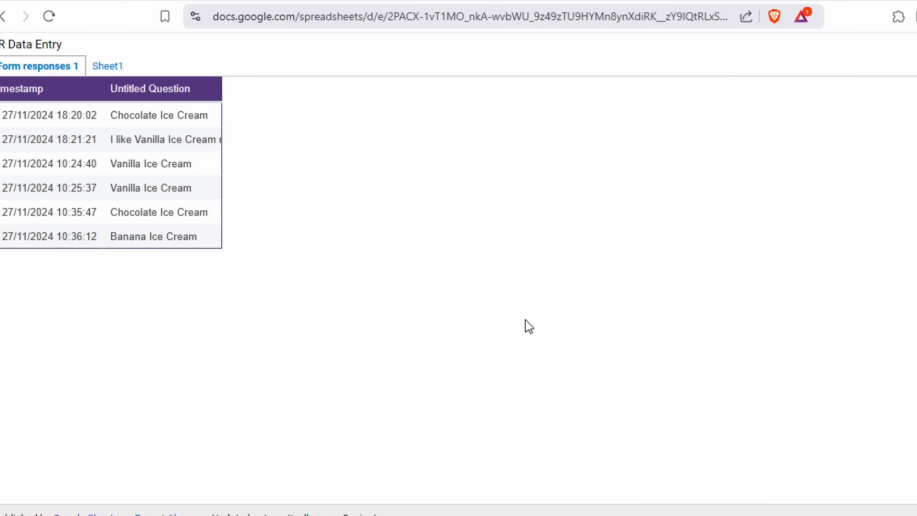
left_click(101, 17)
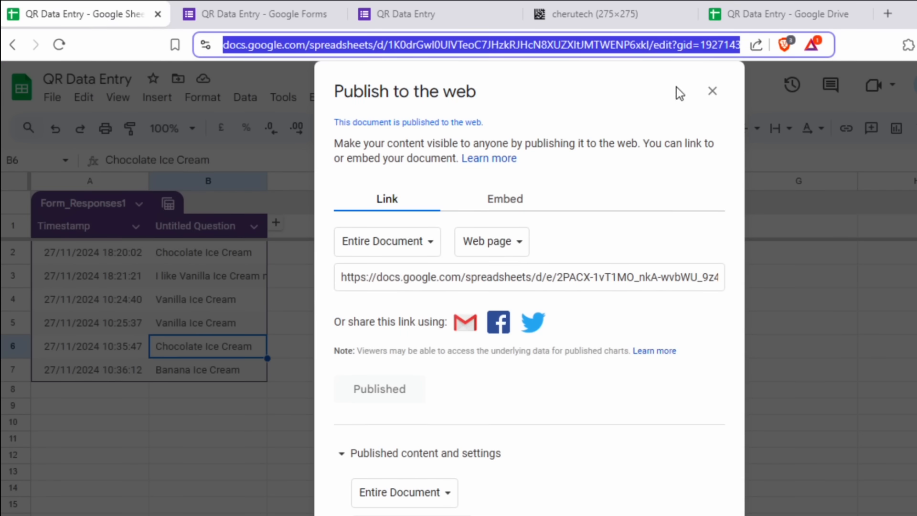
left_click(712, 91)
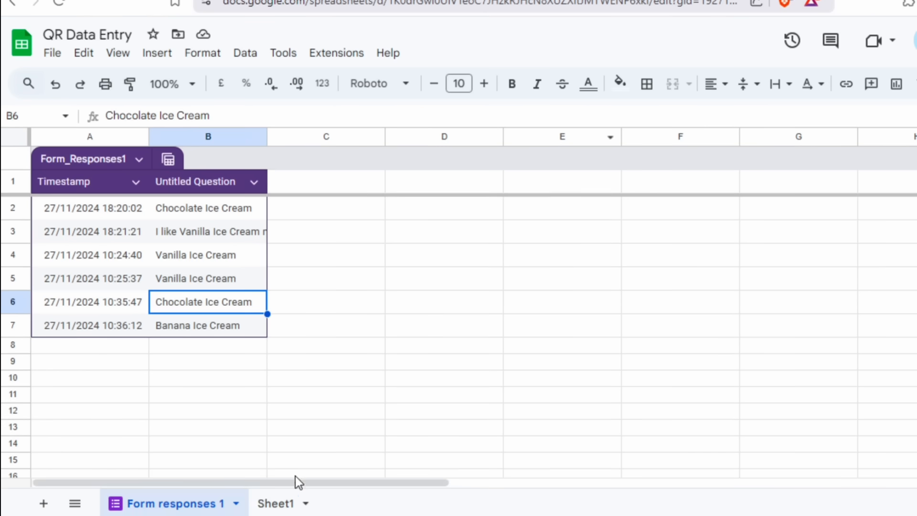
left_click(274, 503)
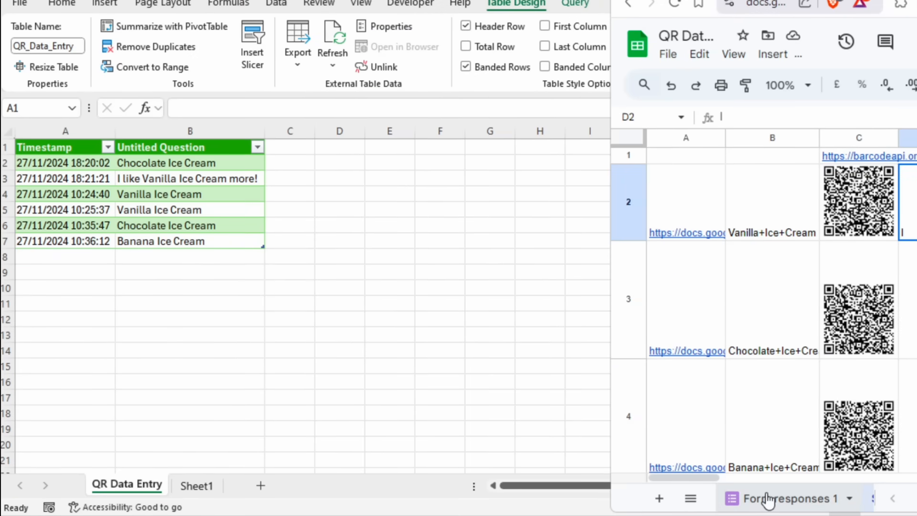
Check the latest entries at the end of the Form responses 1 sheet
left_click(768, 499)
key("Down")
key("Down")
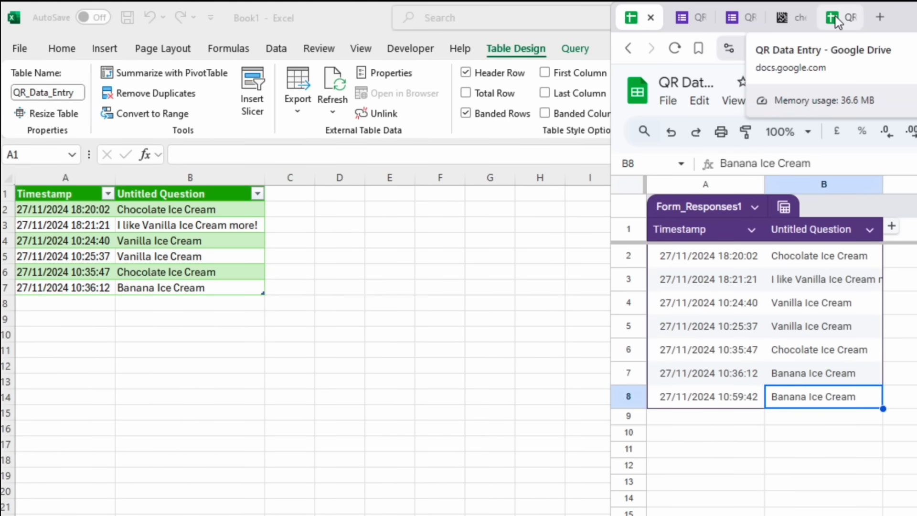
Reload the published web page and check its last response rows for the newly scanned entry
left_click(837, 22)
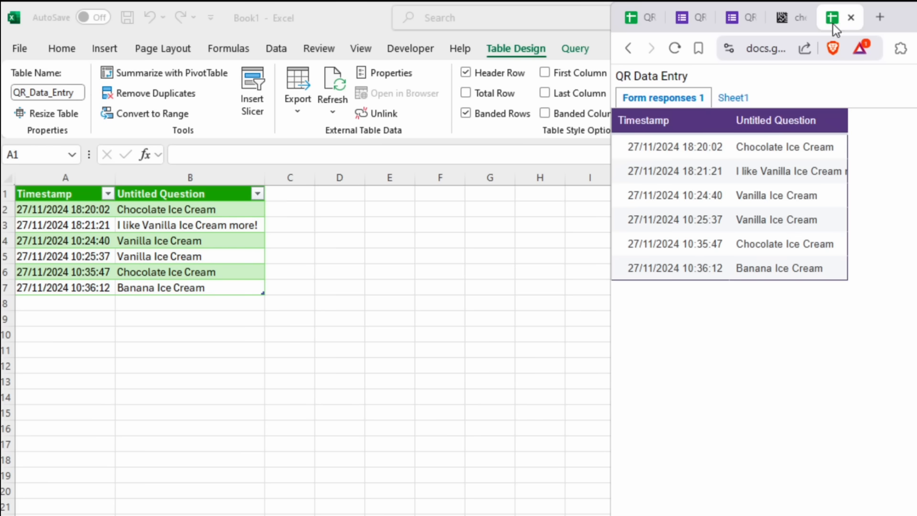
left_click(675, 47)
left_click_drag(735, 271, 824, 279)
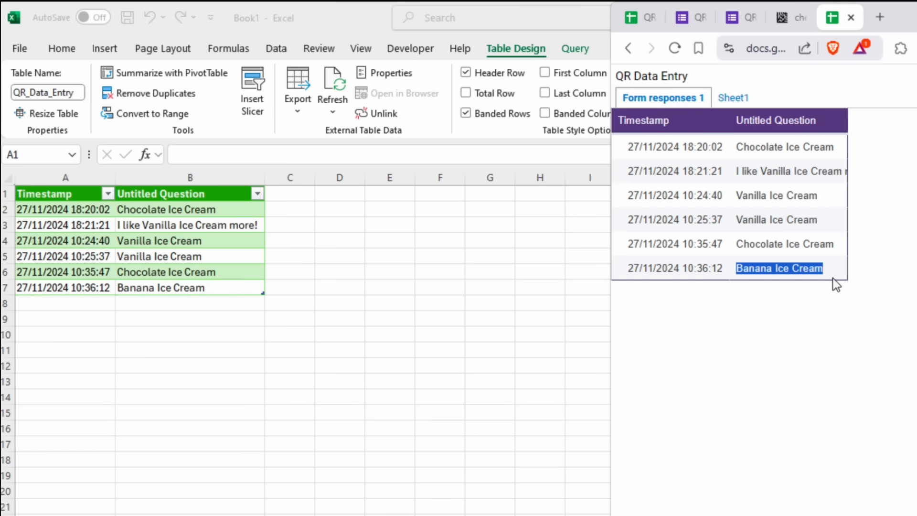
left_click(674, 49)
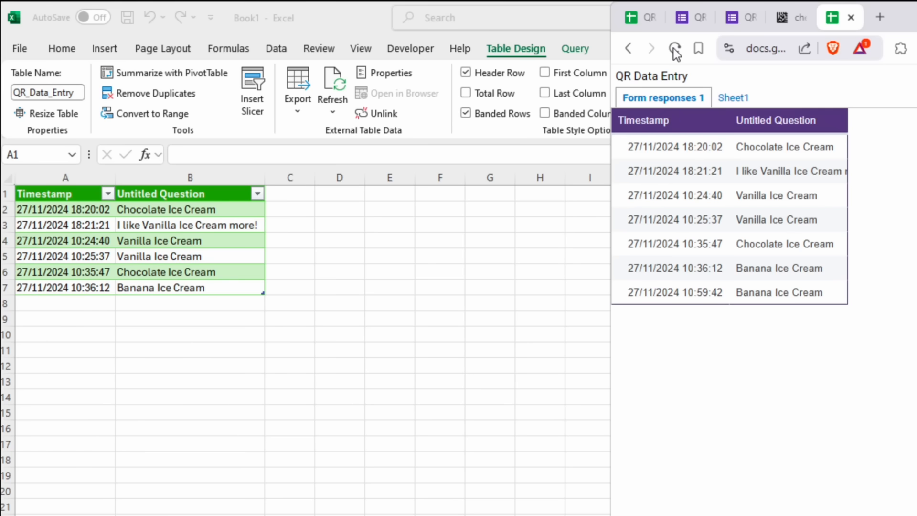
Return to the Excel workbook and refresh all its data connections
left_click(476, 237)
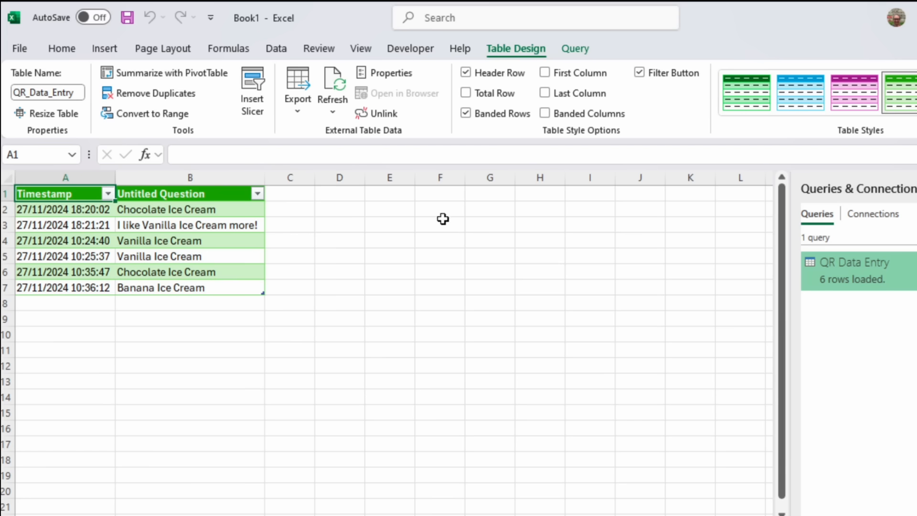
left_click(279, 48)
left_click(290, 80)
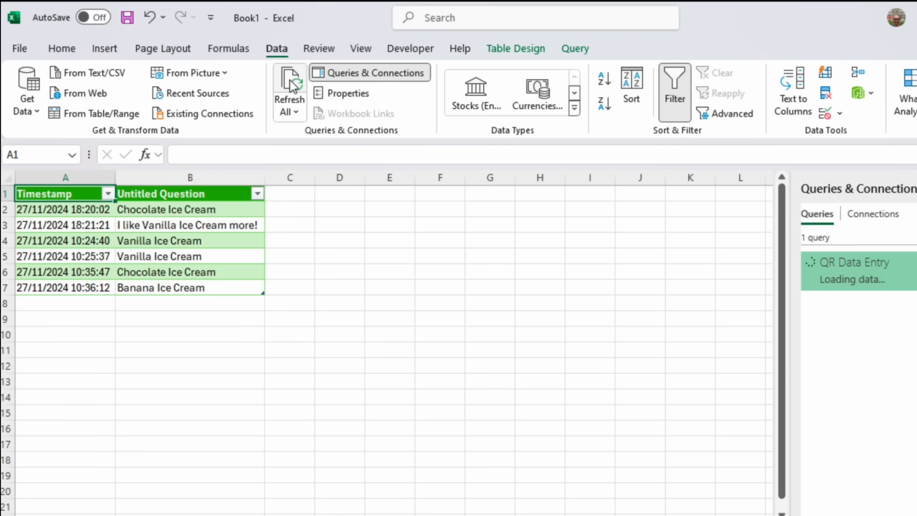